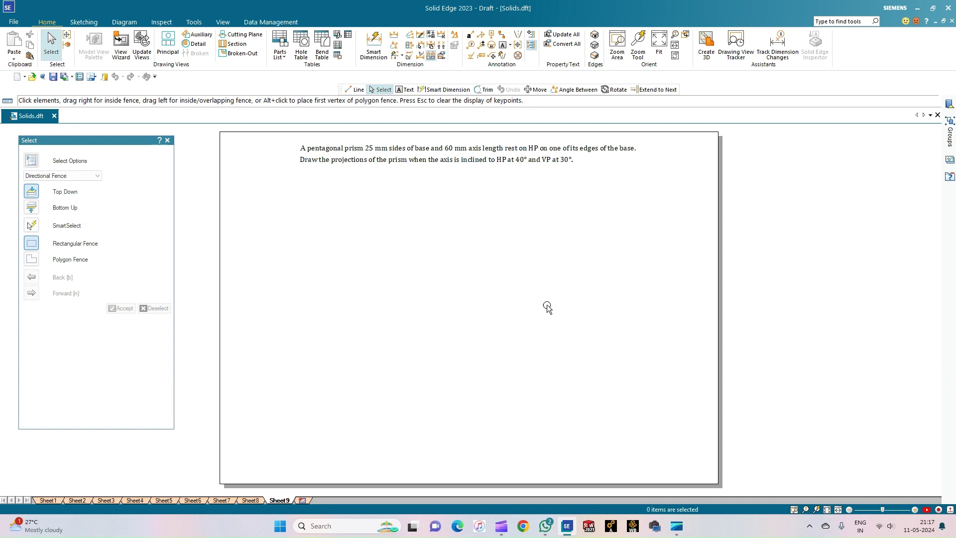
Step: Draw a solid horizontal reference line about 281 mm long across the lower part of the sheet, with 0.18 mm width
click(91, 25)
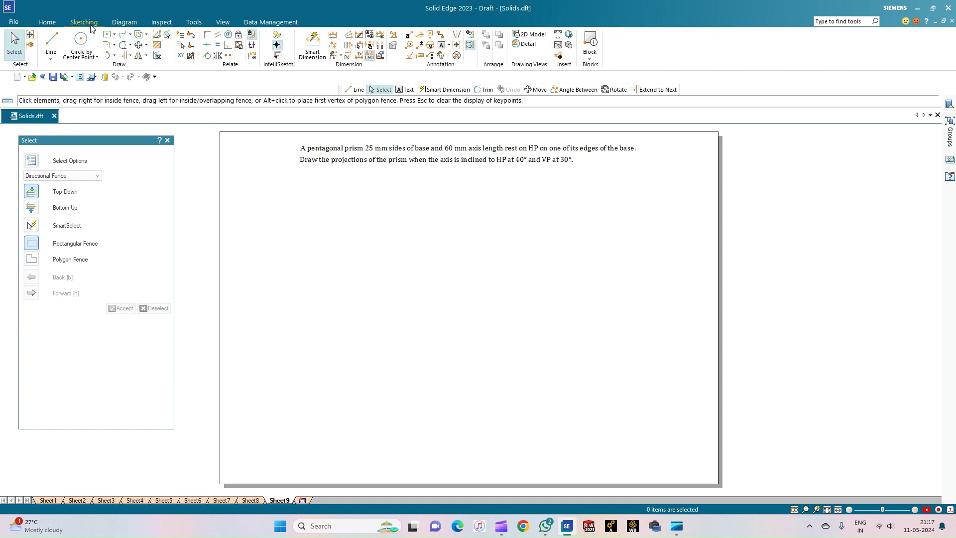
click(53, 42)
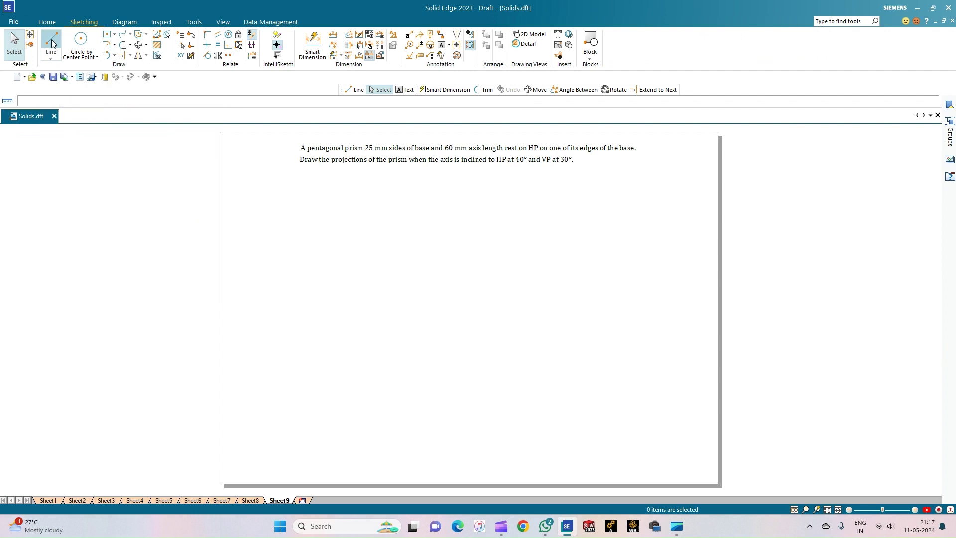
click(119, 323)
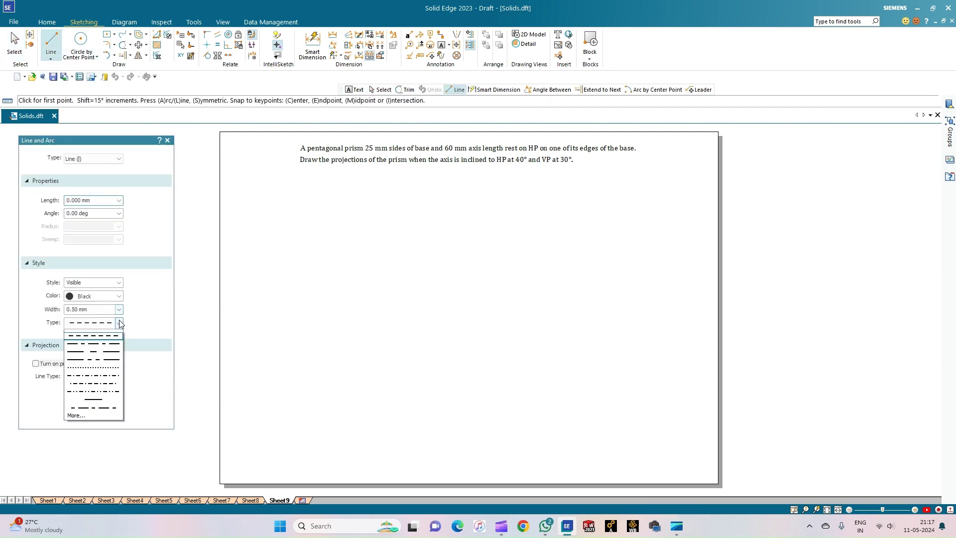
click(119, 323)
click(119, 309)
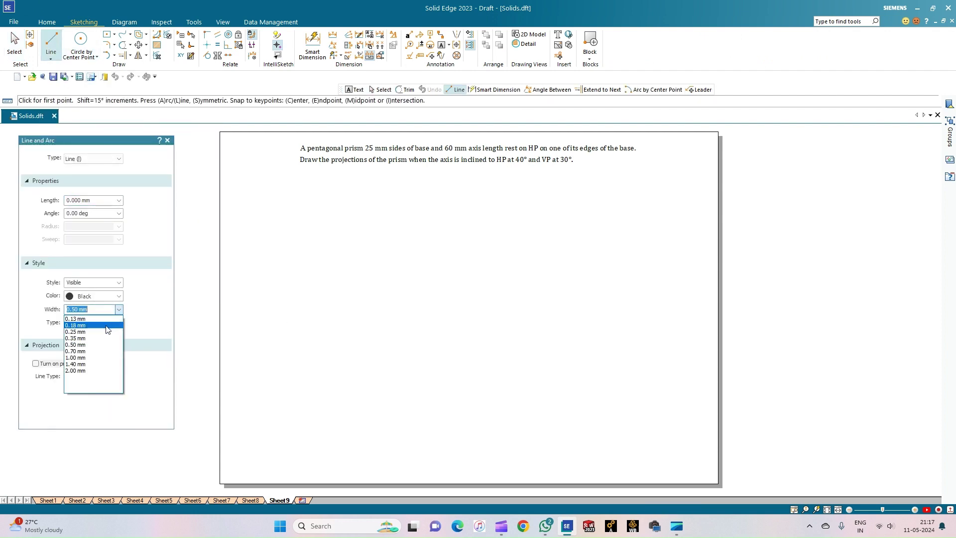
click(95, 325)
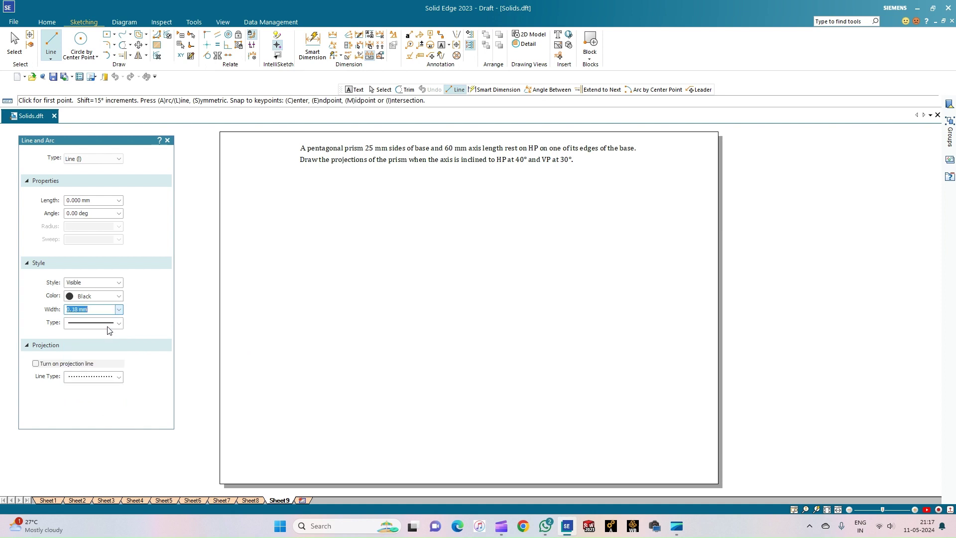
click(236, 351)
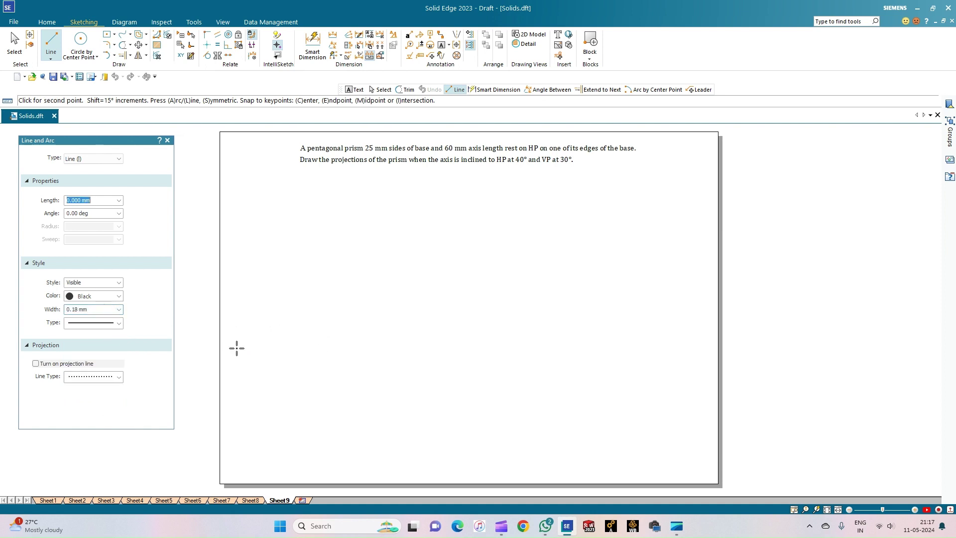
click(710, 349)
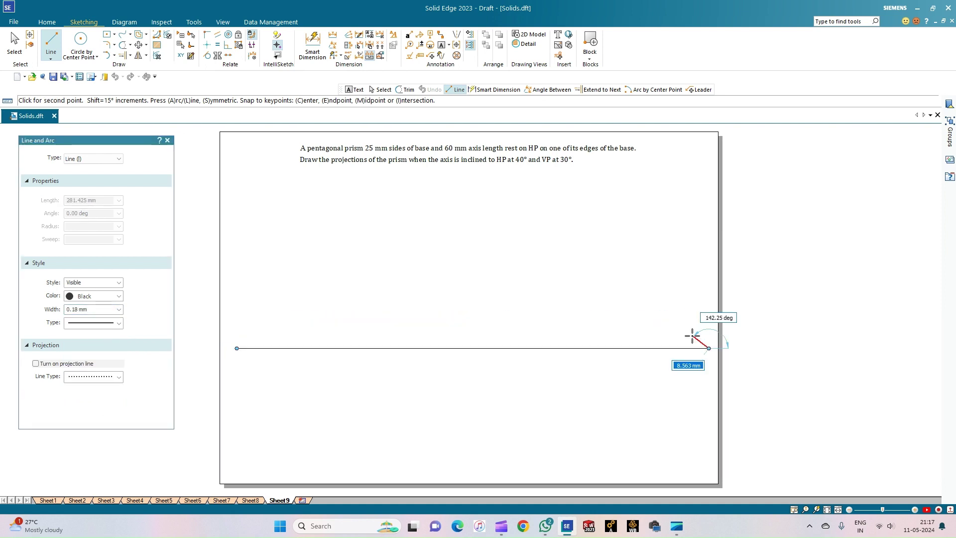
Step: Label the left end of the reference line X and its right end Y
click(450, 48)
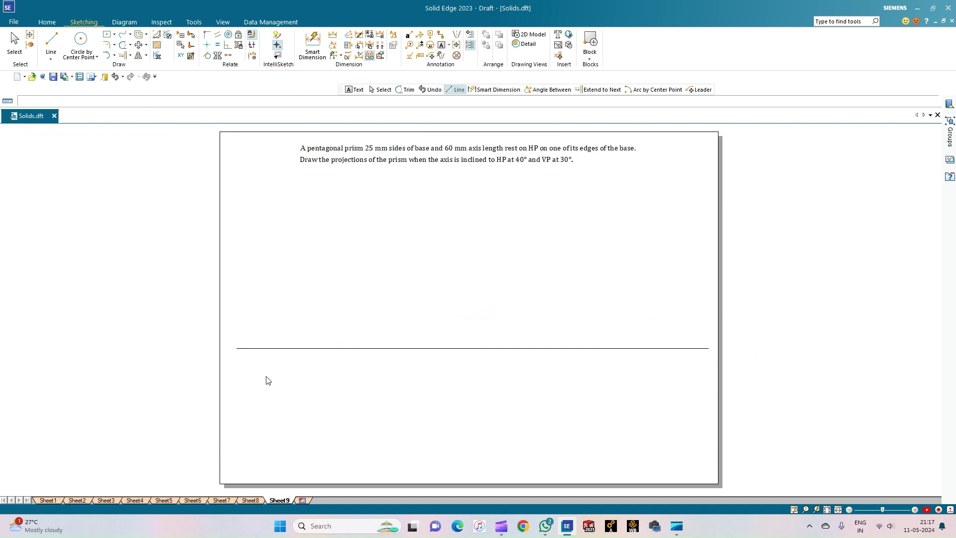
click(225, 351)
text(X)
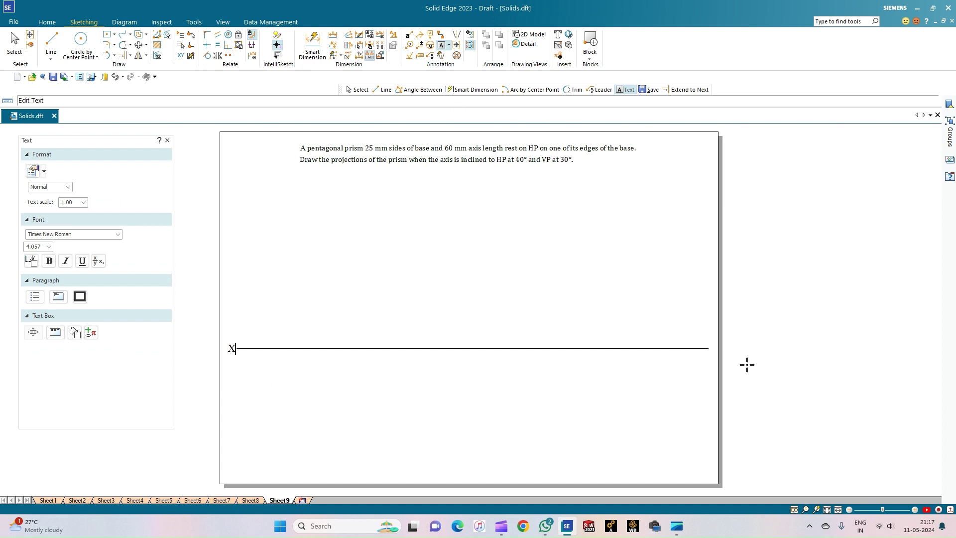
click(710, 347)
text(Y)
Step: Add smaller text labels near the Y end, VP above the reference line and HP below it
click(48, 247)
click(33, 256)
text(VP)
key(Return)
text(HP)
Step: Draw a 25 mm horizontal line with 0.50 mm width below the XY line as the first side of the pentagon
click(59, 44)
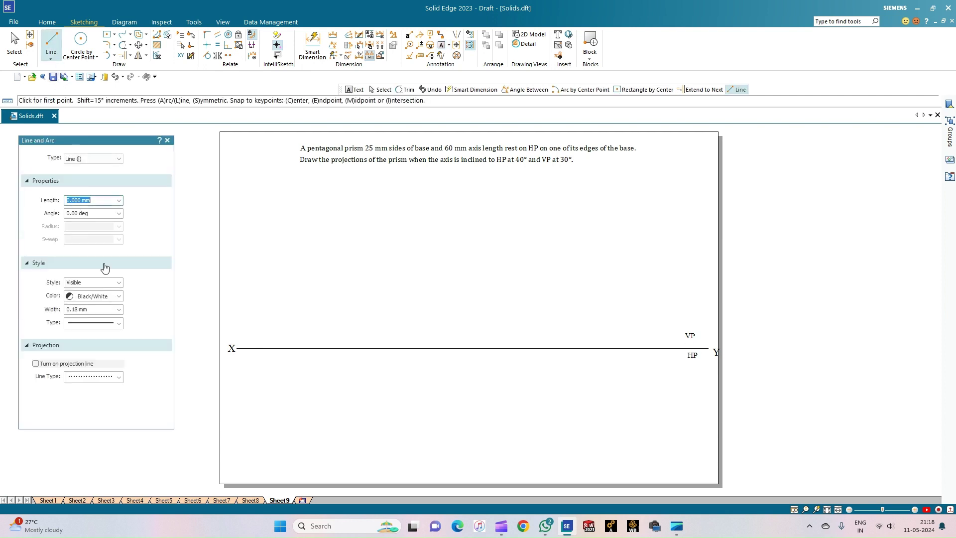
click(121, 325)
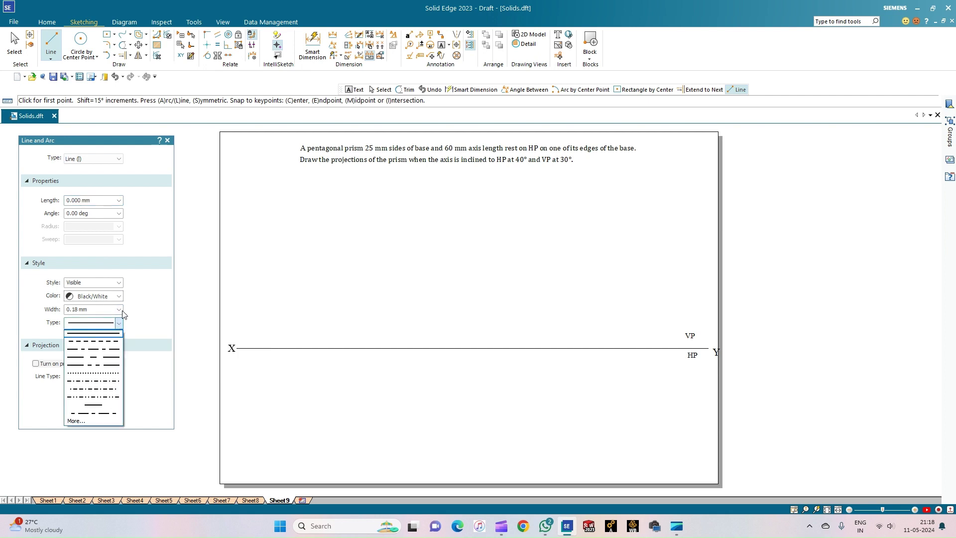
click(120, 323)
click(120, 309)
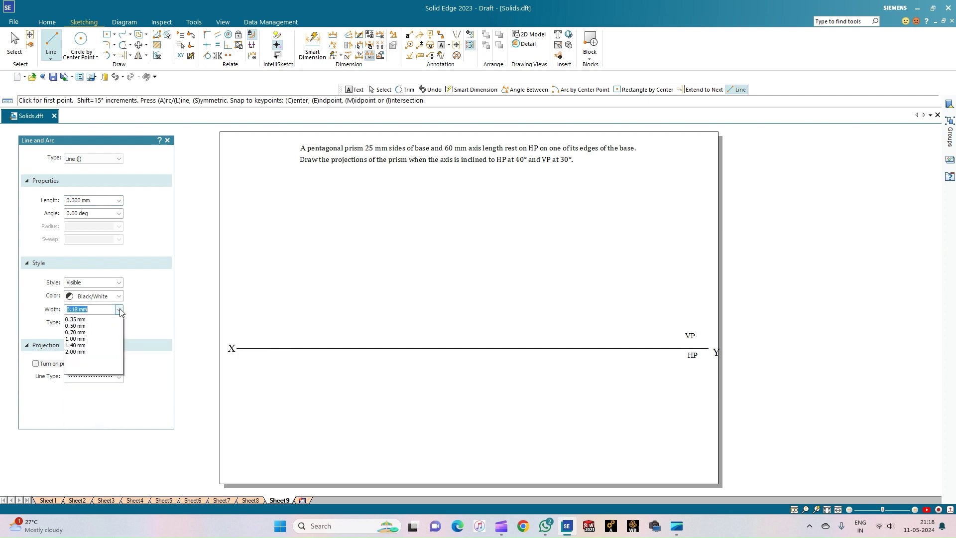
click(92, 345)
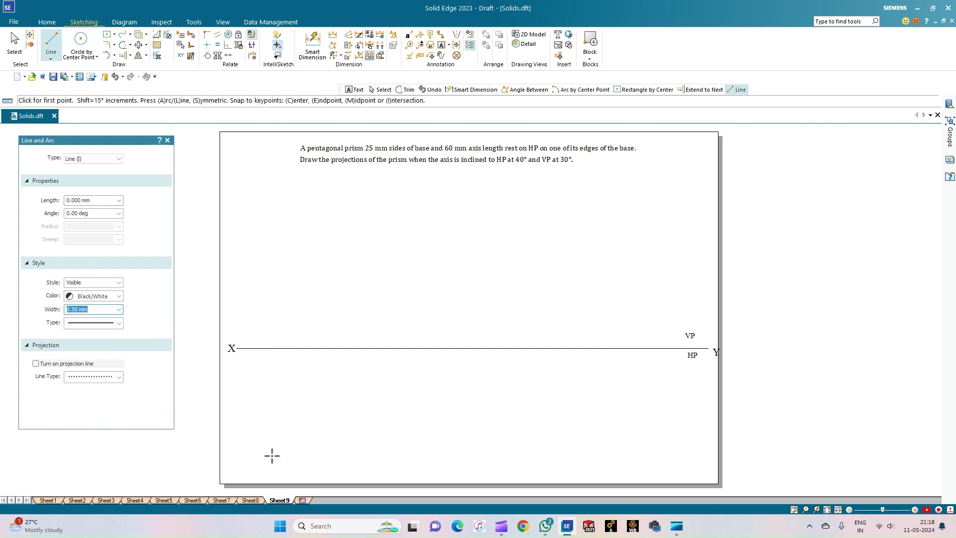
click(287, 455)
text(25)
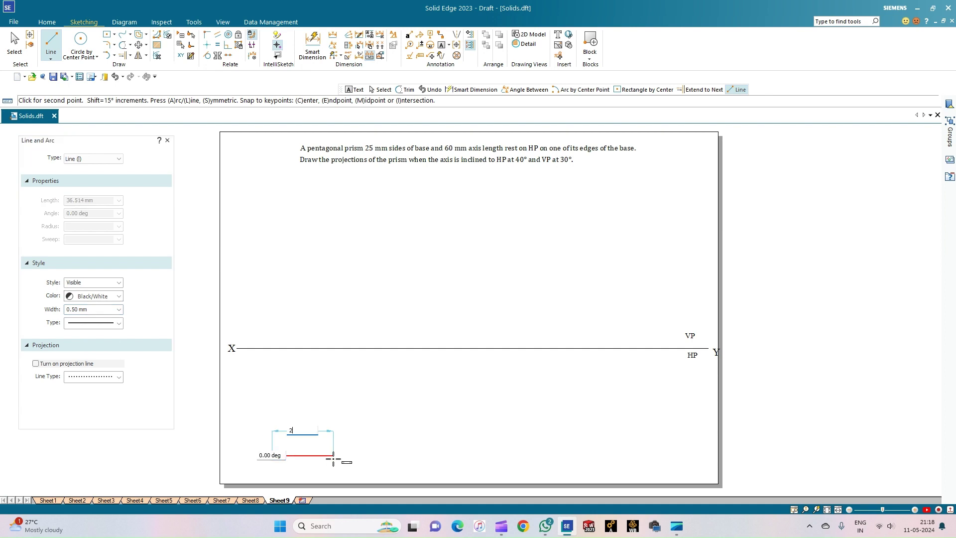
click(332, 456)
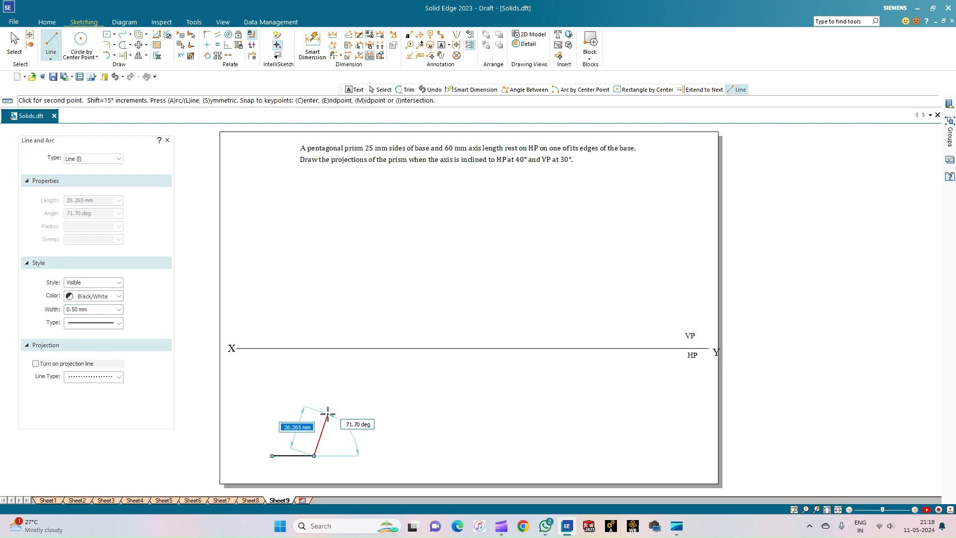
Step: Draw the adjoining pentagon side 25 mm long at an angle of 72 degrees
text(25)
key(Tab)
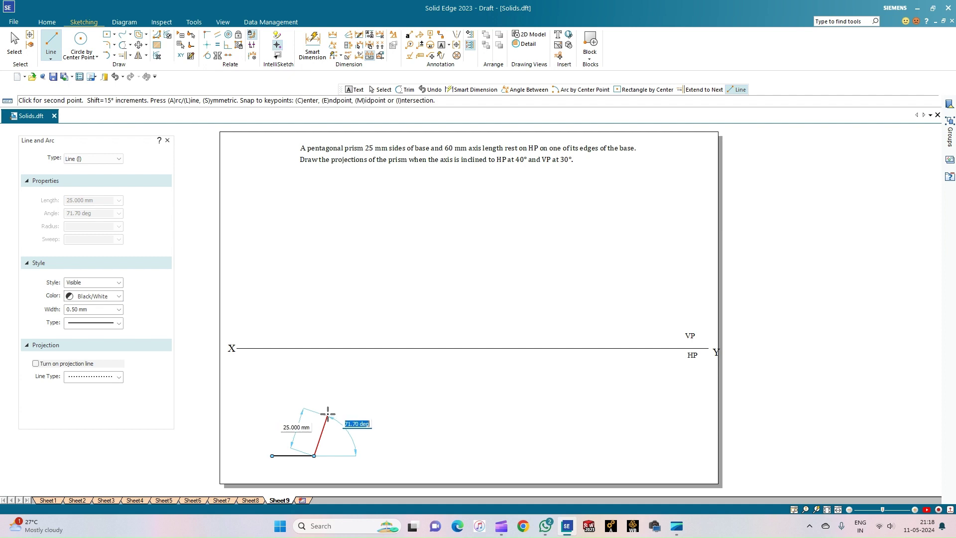
text(72)
key(Return)
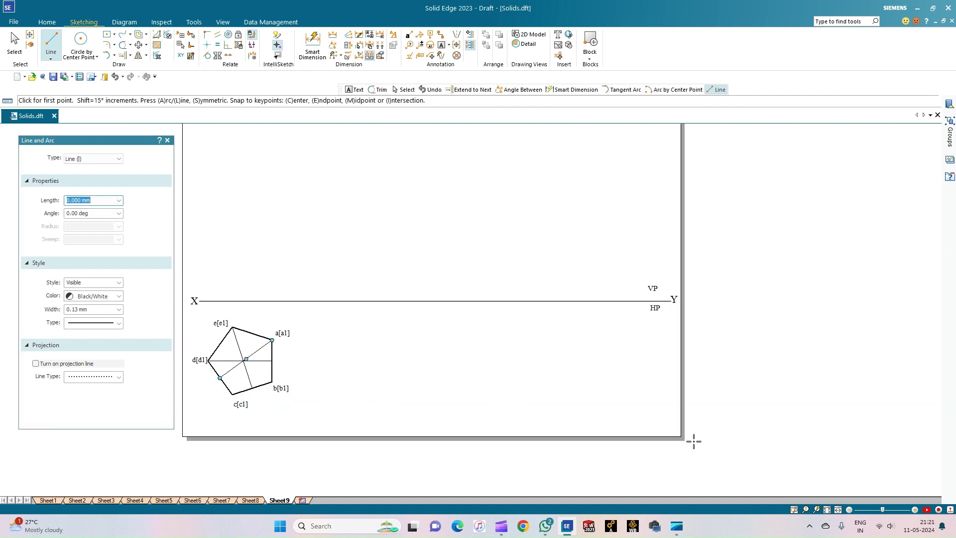
Step: Draw thin vertical projectors up to the XY line from pentagon corner a, from c through e, and from d
click(827, 510)
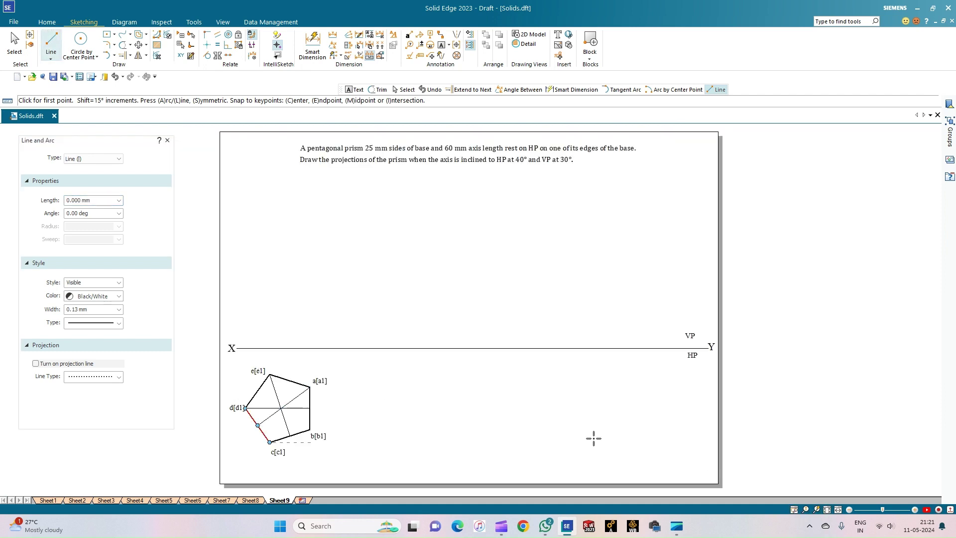
scroll(351, 373, up, 1)
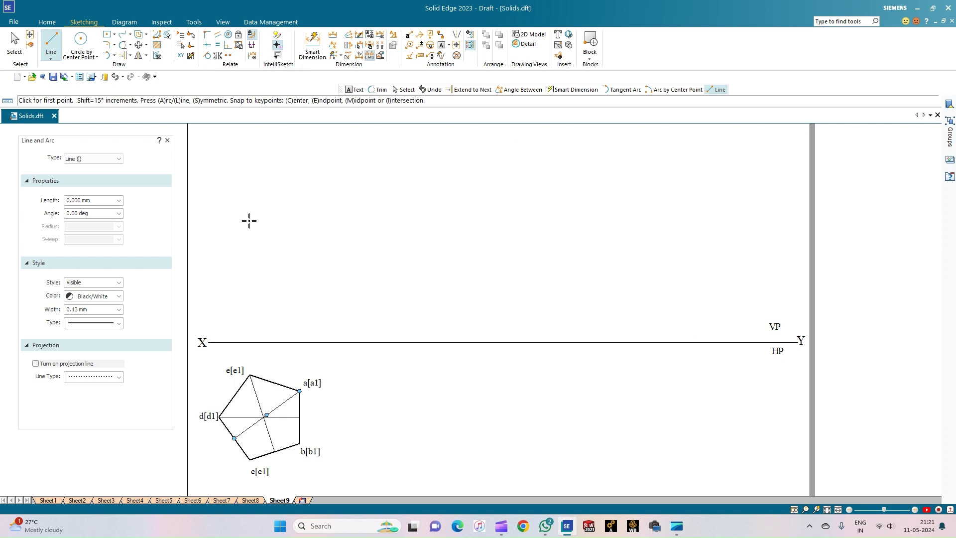
click(300, 391)
click(299, 342)
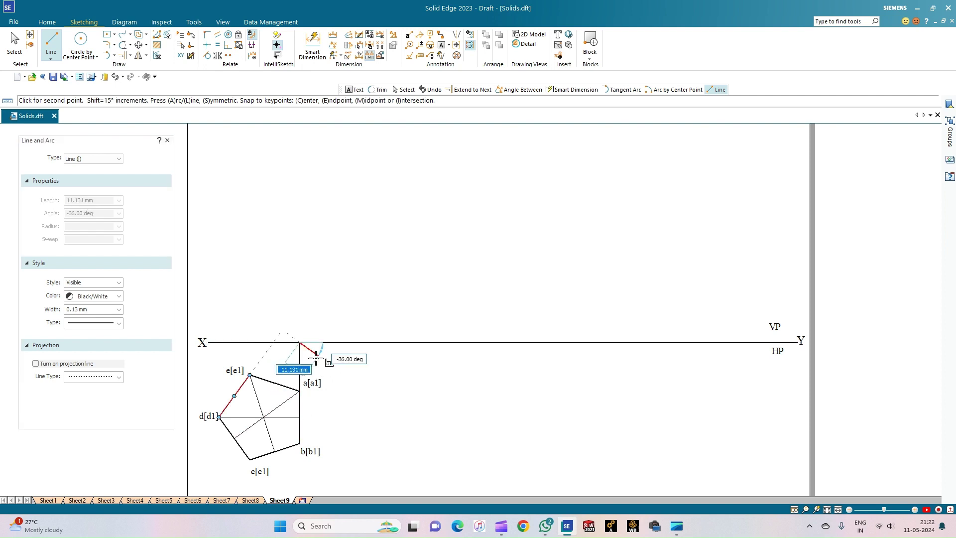
click(244, 451)
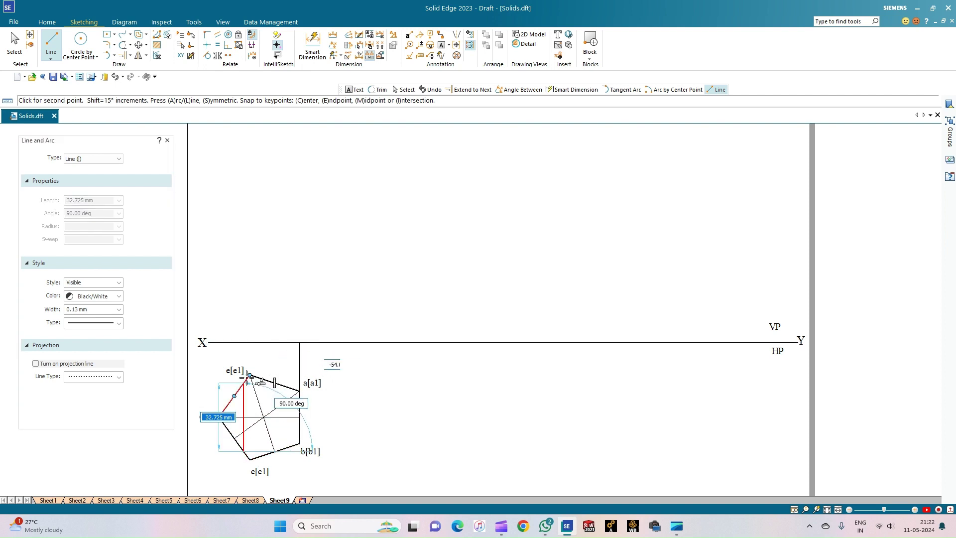
right_click(261, 385)
click(249, 458)
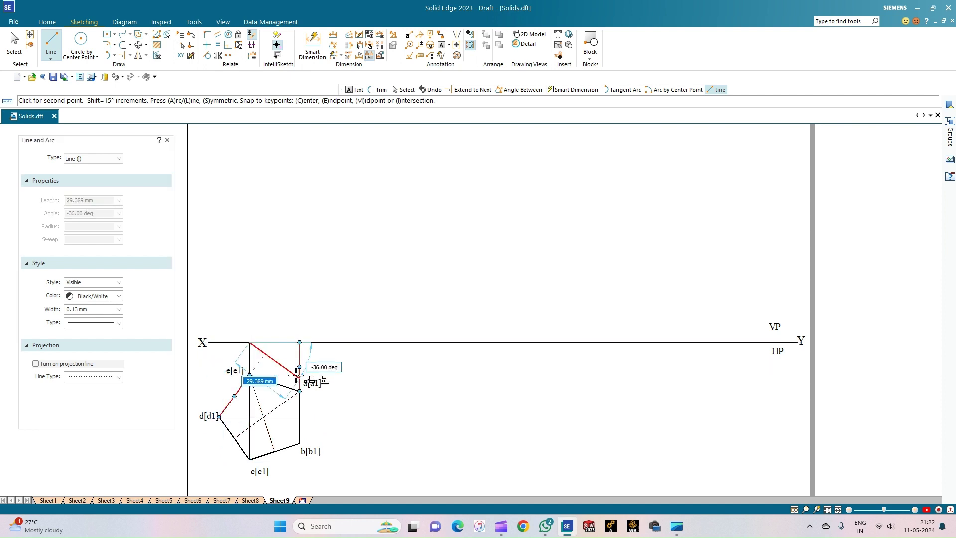
click(249, 342)
click(219, 416)
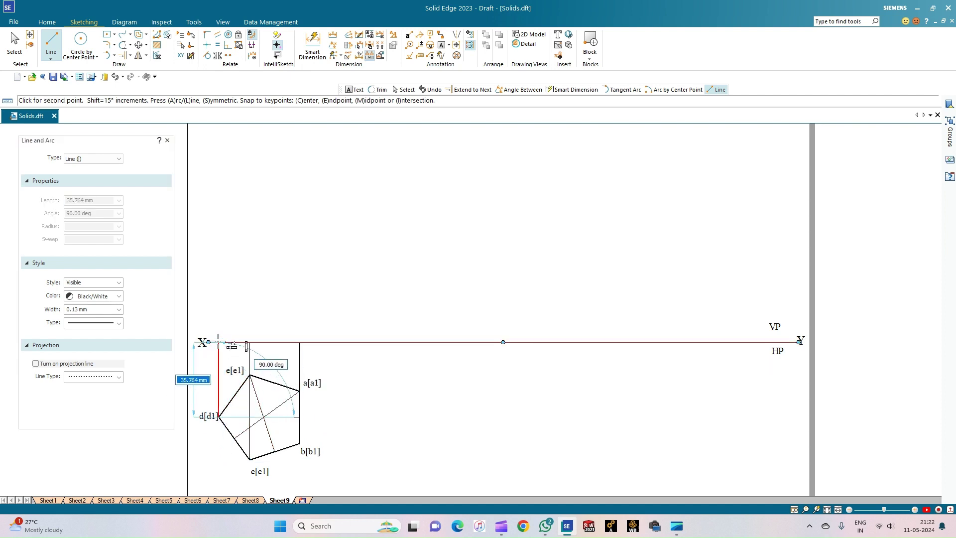
click(219, 343)
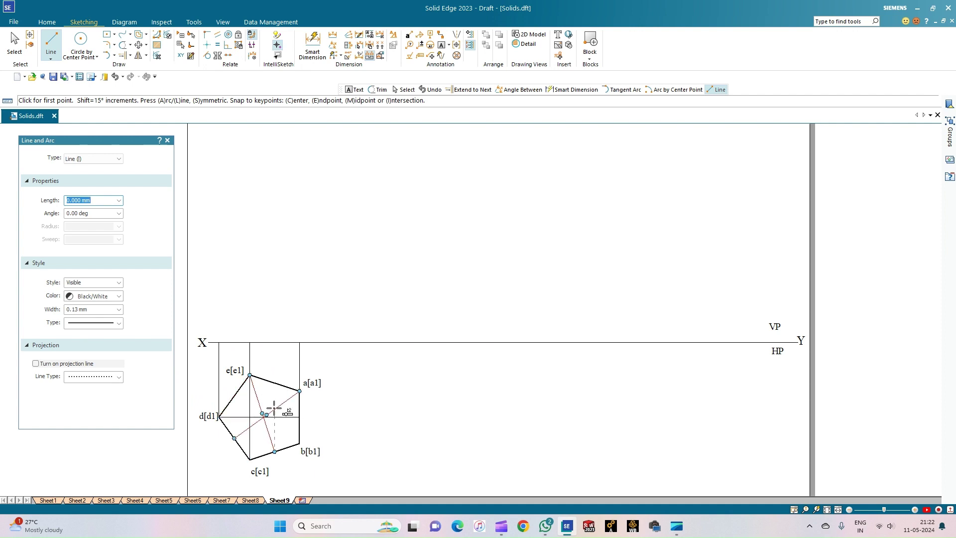
Step: Draw a thin vertical projector from the pentagon's centre up to the XY line
scroll(263, 417, up, 2)
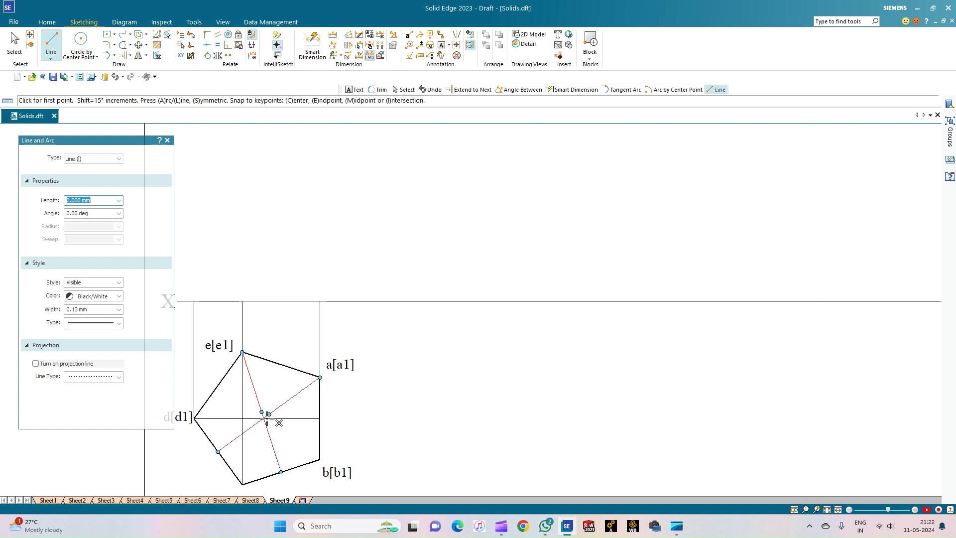
click(263, 417)
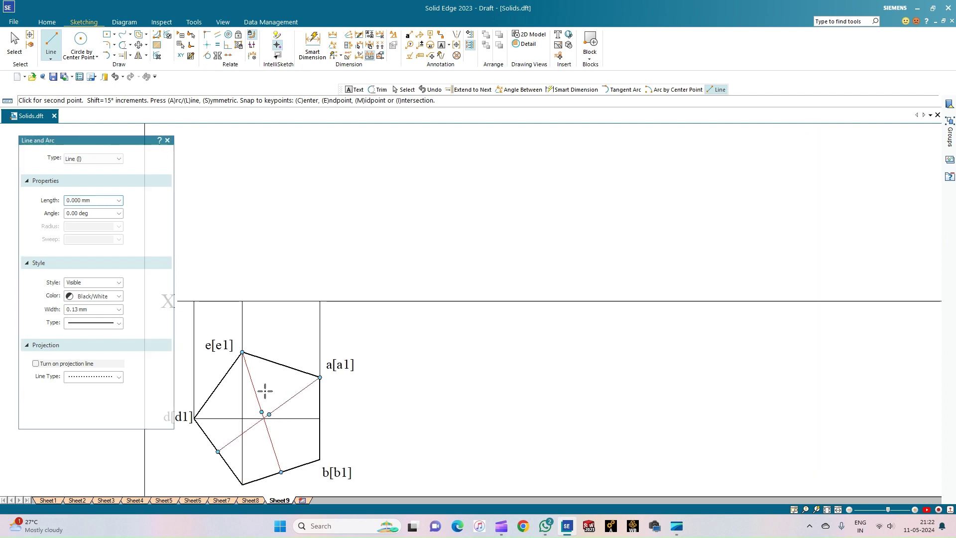
click(263, 302)
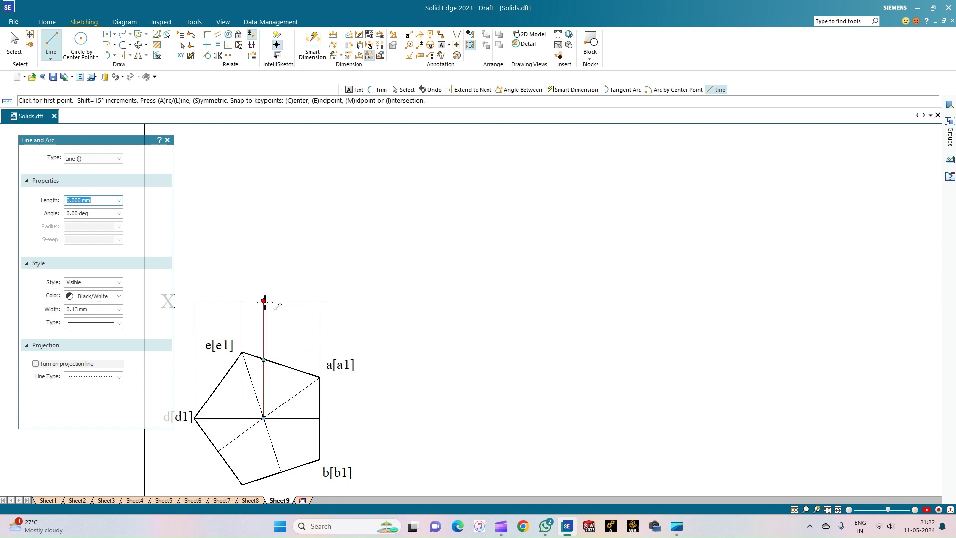
Step: Draw the prism's axis as a 60 mm vertical dash-dot line upward from the centre projector's end on XY
scroll(275, 333, down, 1)
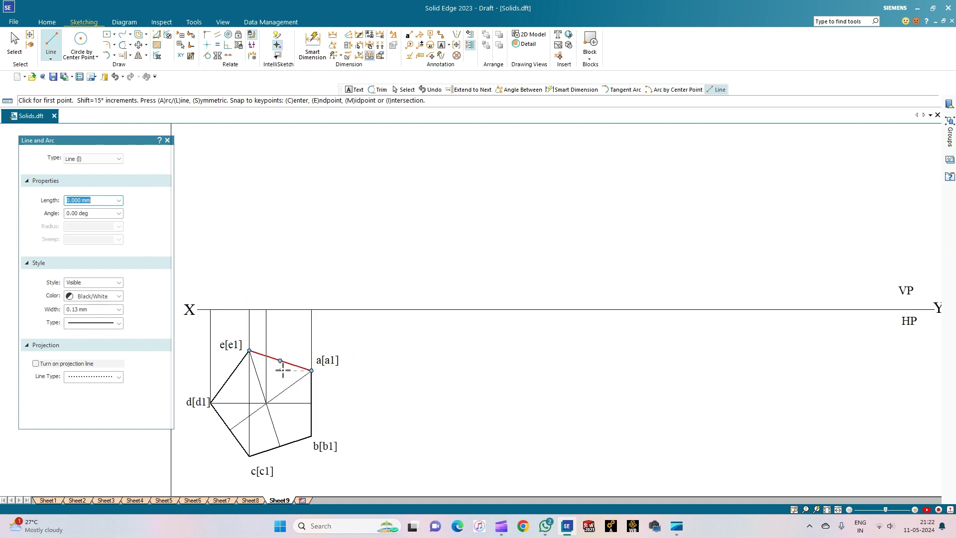
click(119, 324)
click(93, 372)
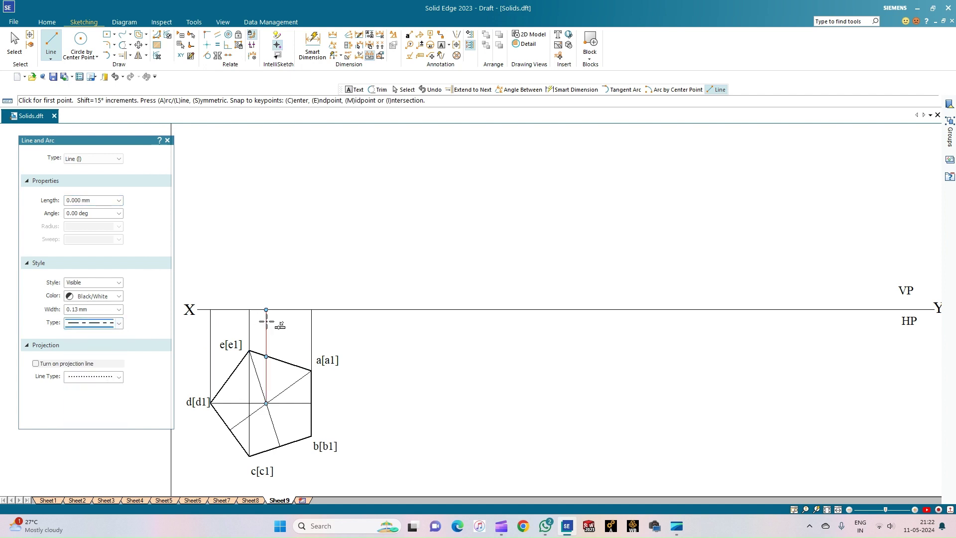
click(266, 309)
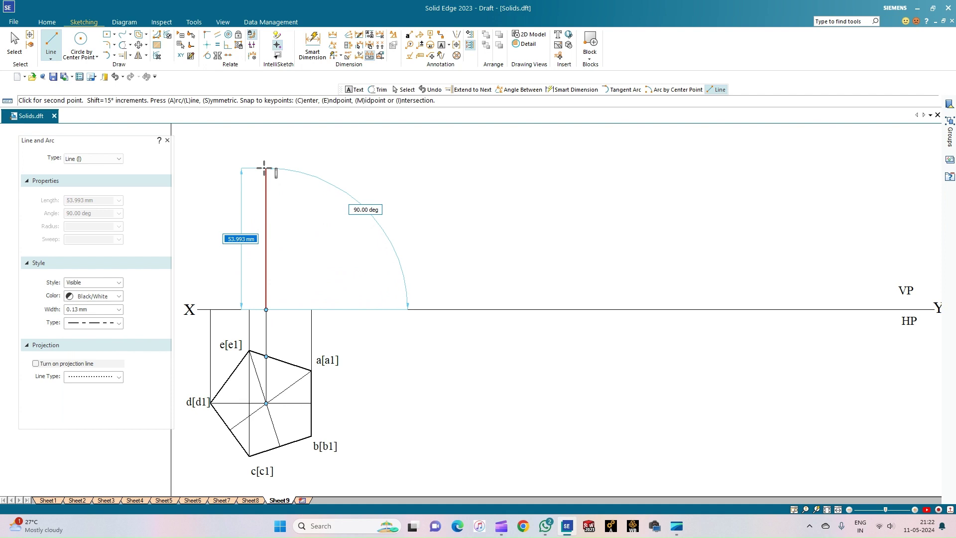
text(60)
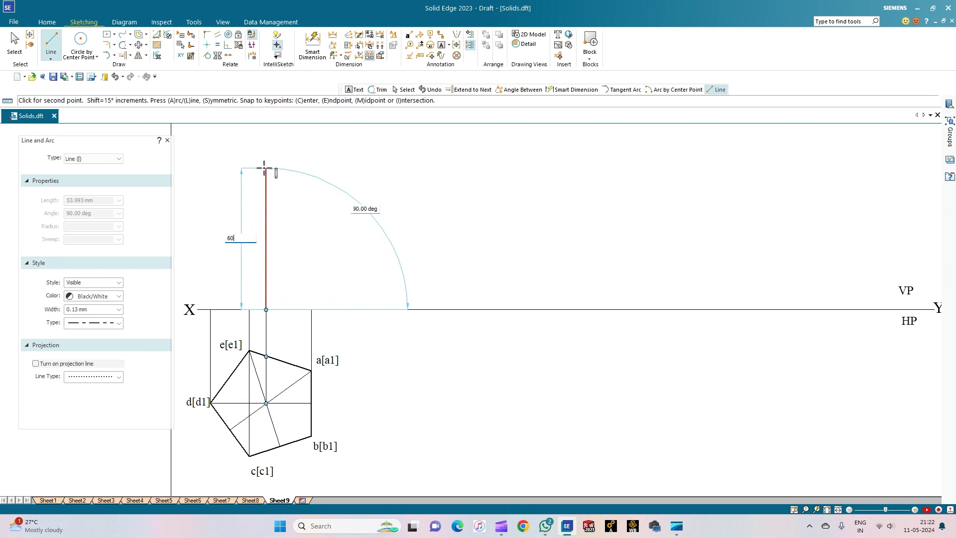
key(Tab)
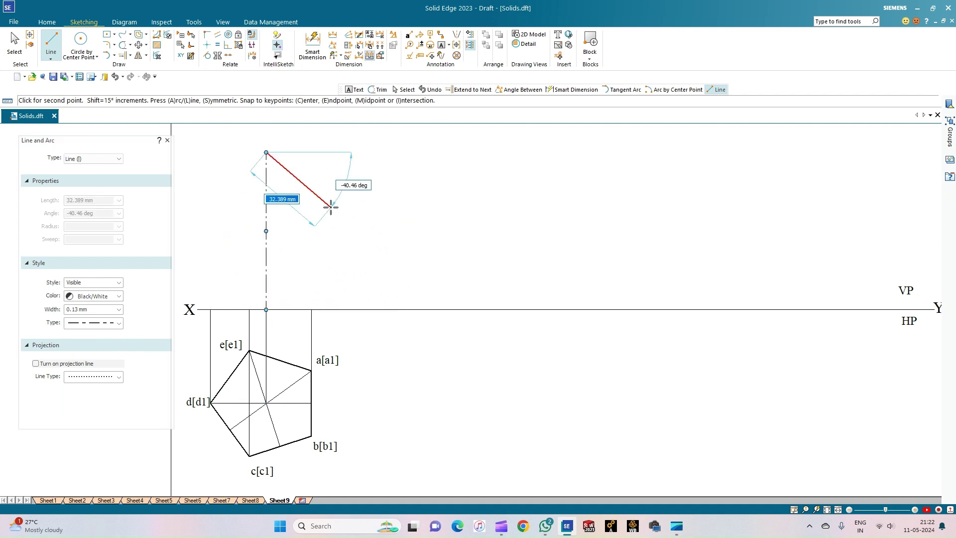
key(Return)
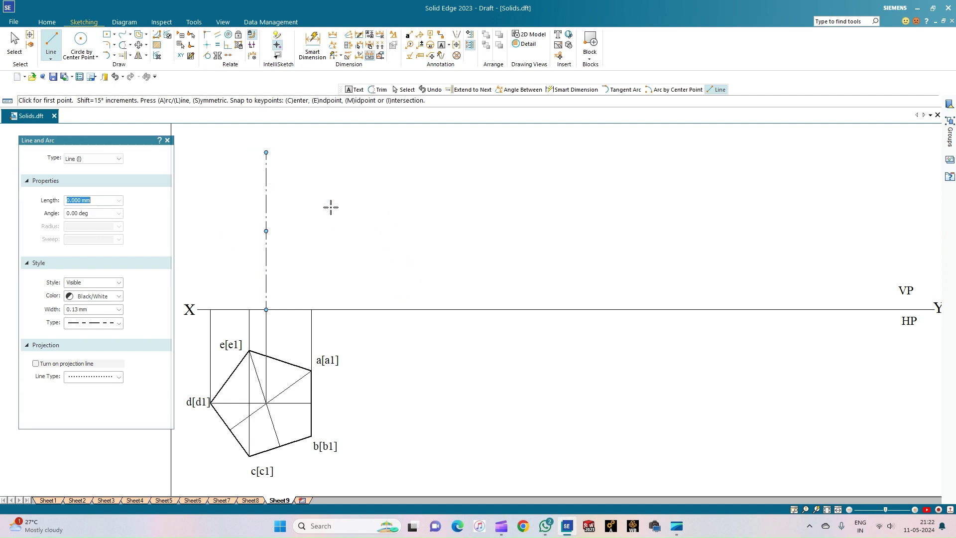
Step: Draw the front view's base as a solid 0.50 mm wide line along XY from d's projector to a's projector
click(120, 323)
click(92, 333)
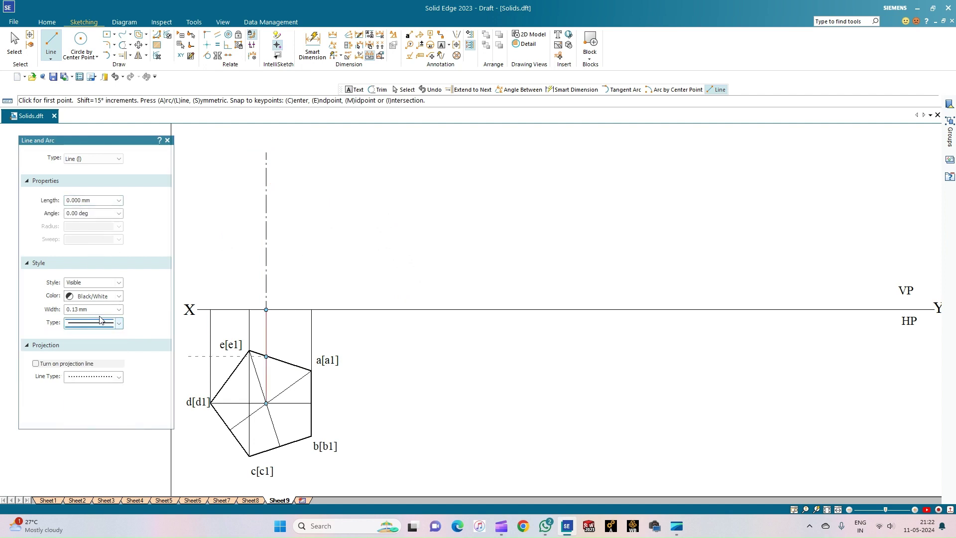
click(120, 310)
click(92, 345)
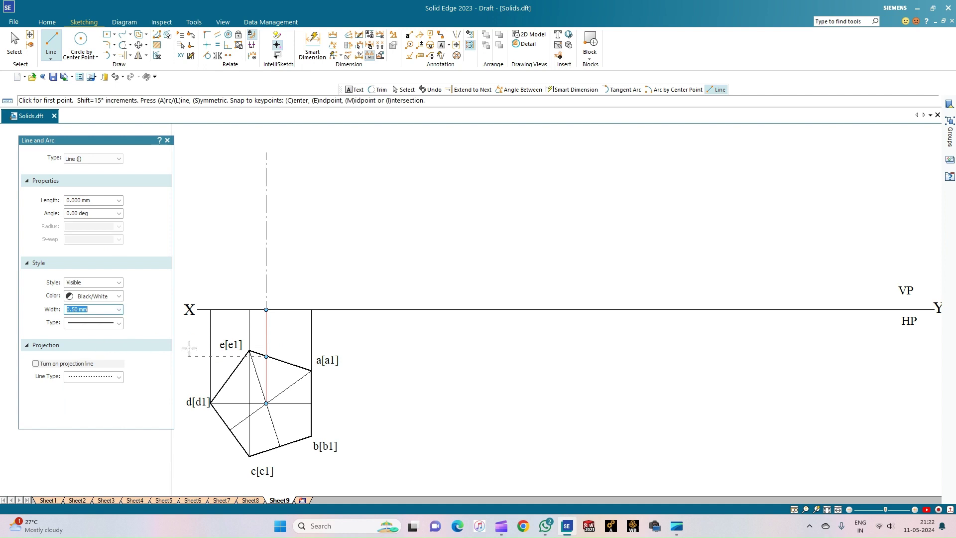
click(210, 310)
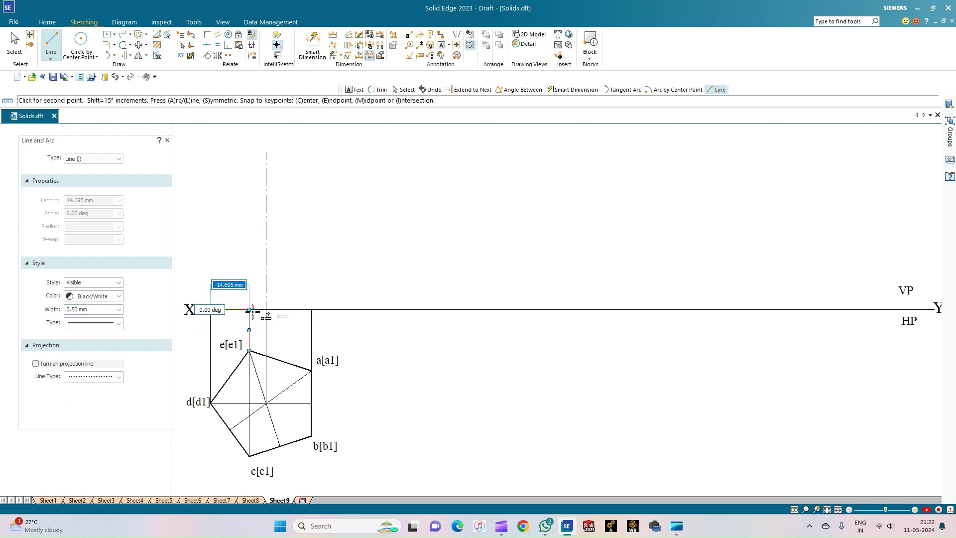
click(311, 310)
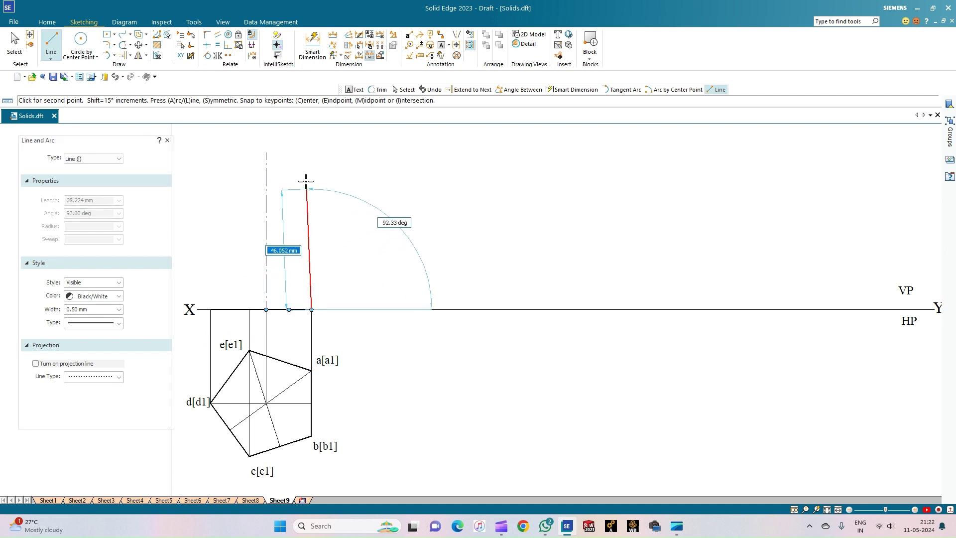
Step: Draw the front view's vertical edge above corner a up to the axis height and its top edge across to d's position
click(311, 152)
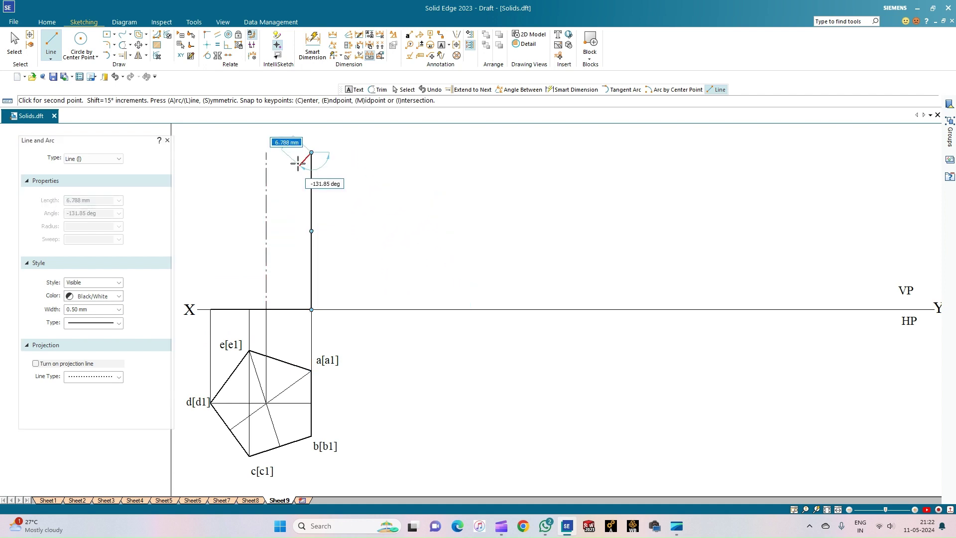
click(266, 152)
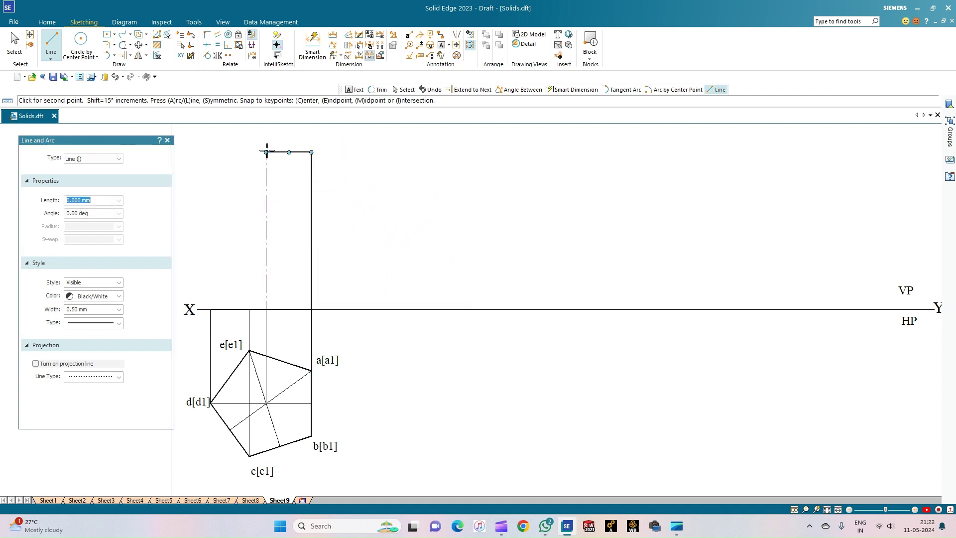
click(246, 151)
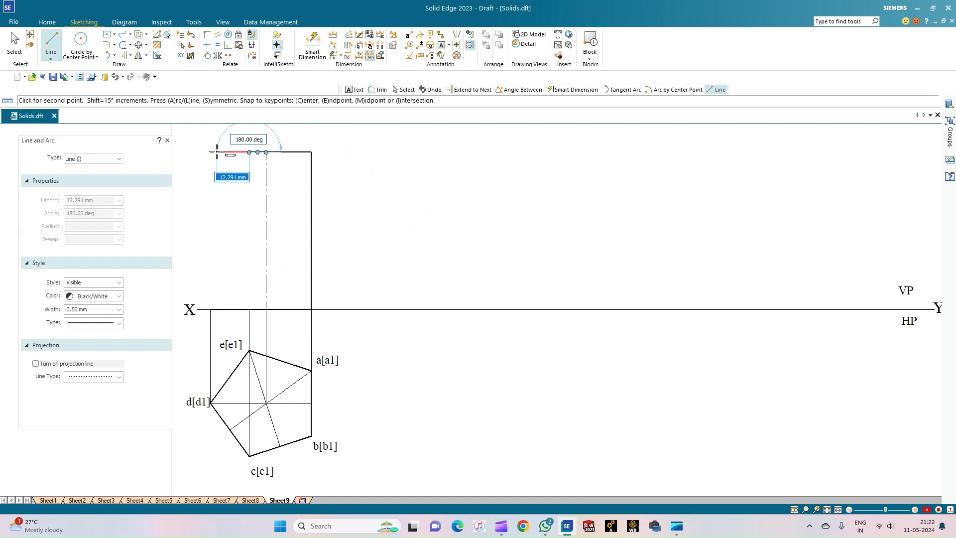
click(211, 152)
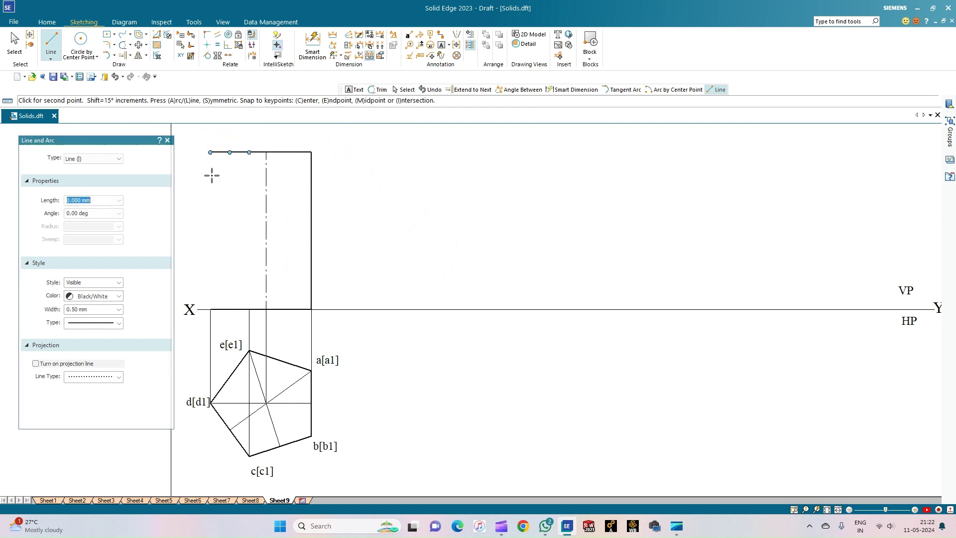
Step: Draw the front view's vertical edge above corner d and the inner vertical edge above c and e, between XY and the top edge
click(210, 309)
click(249, 310)
click(249, 153)
right_click(331, 208)
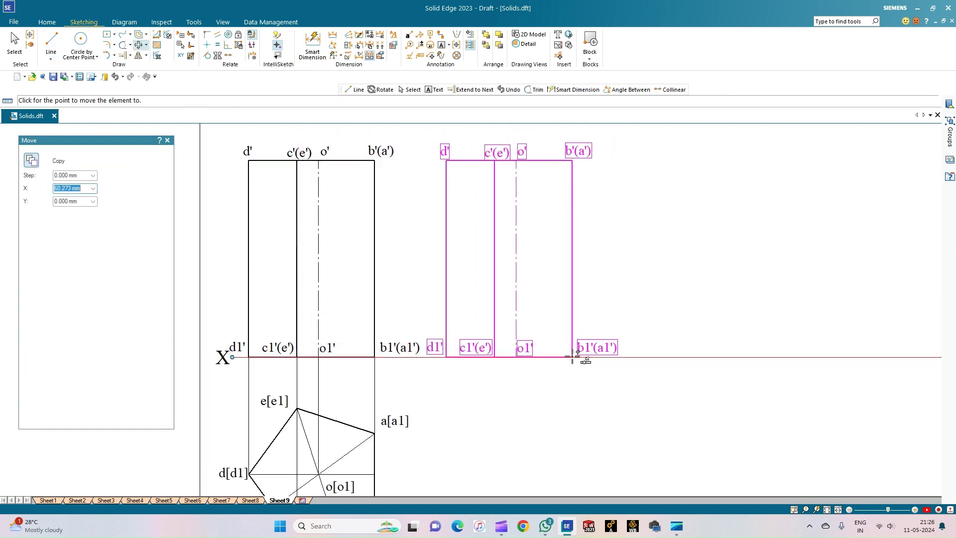
Step: Copy the labelled front view about 60 mm to the right along XY and rotate the copy clockwise by 90-40 degrees about corner b1'(a1')
click(573, 357)
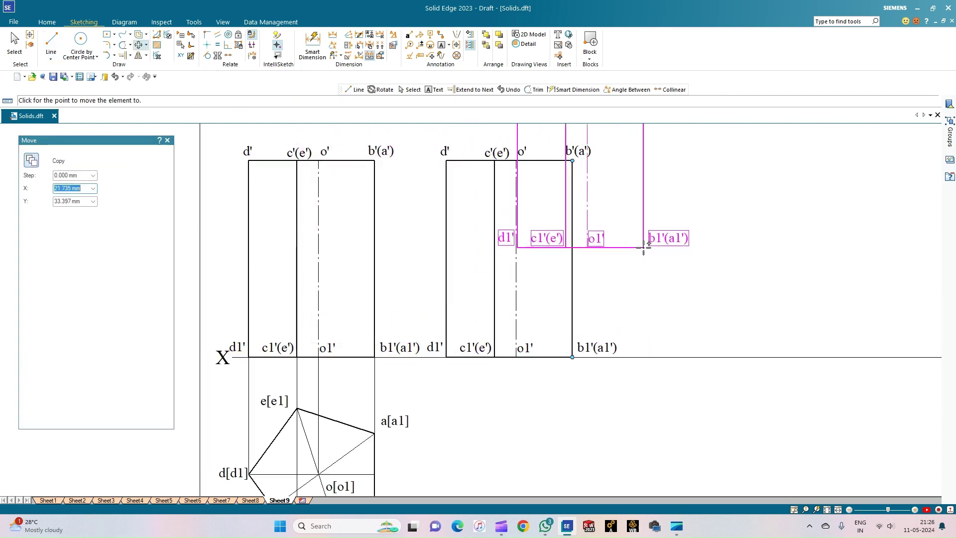
key(Escape)
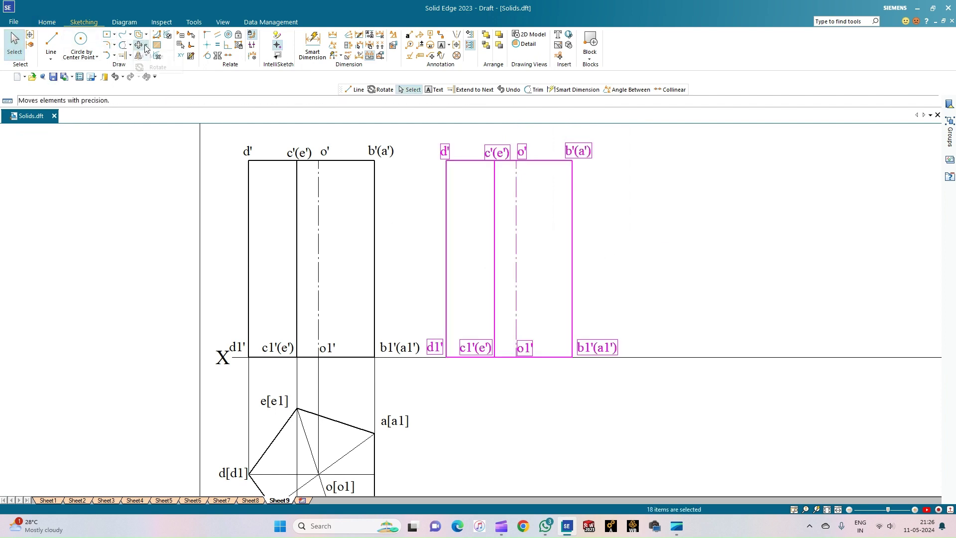
click(150, 75)
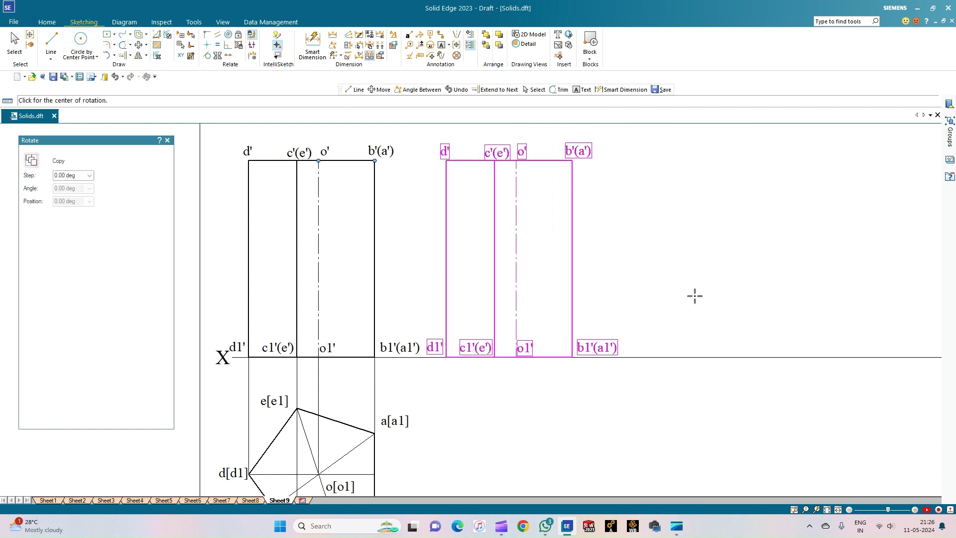
click(572, 357)
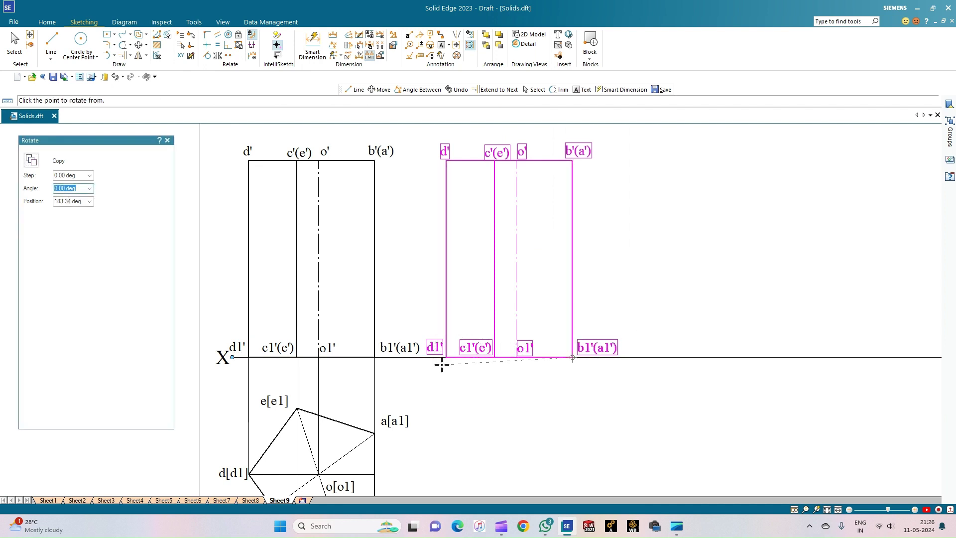
click(447, 357)
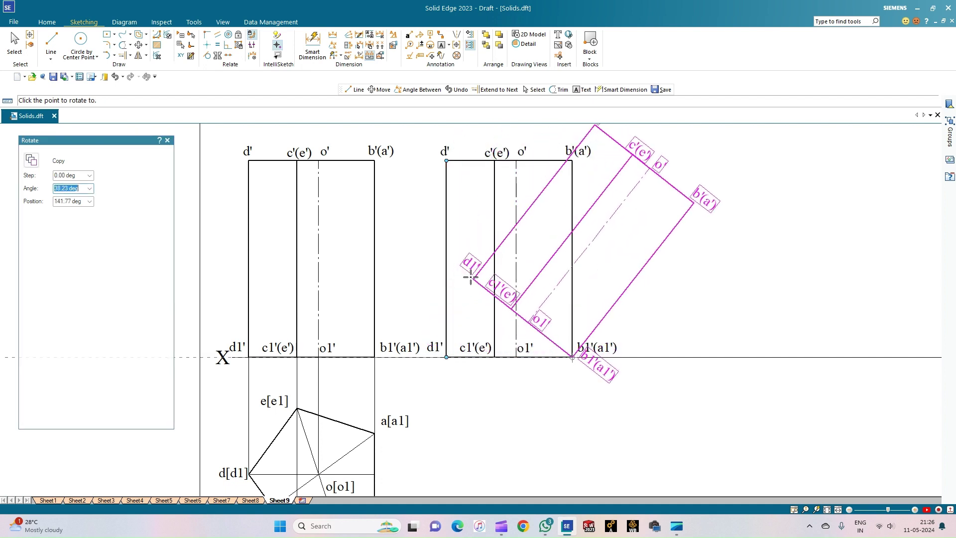
text(90-40)
key(Tab)
click(563, 242)
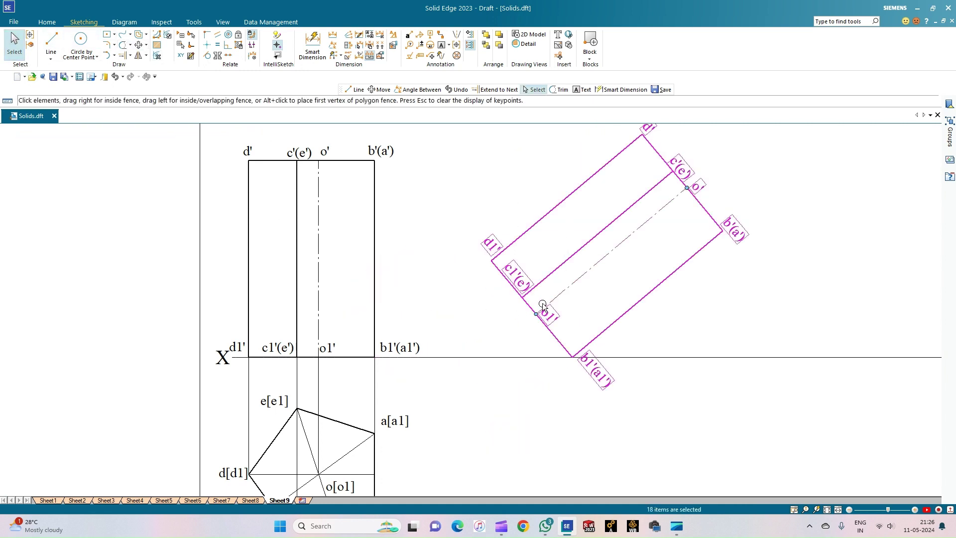
Step: Add an angle dimension between the tilted prism's axis and the XY line, placed beside the axis's lower end
click(333, 45)
click(597, 263)
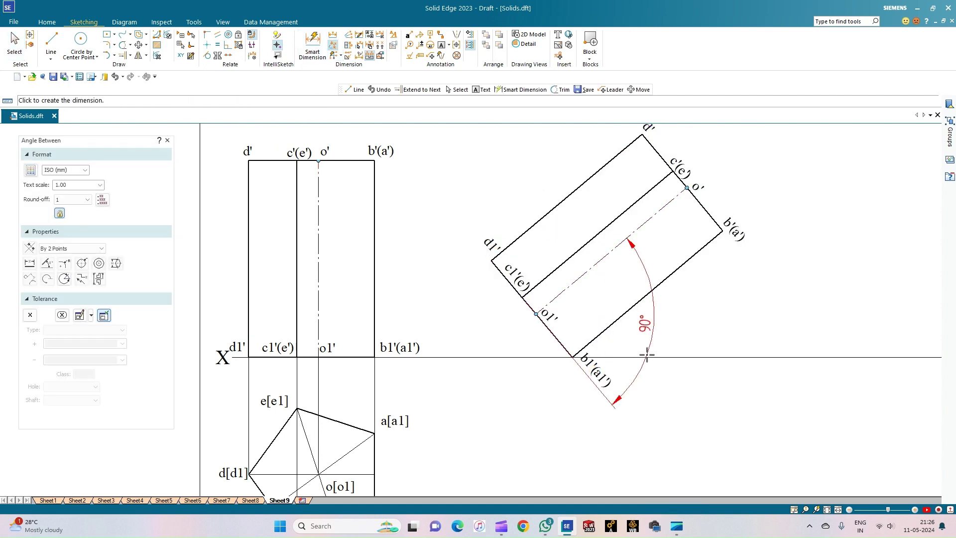
right_click(618, 356)
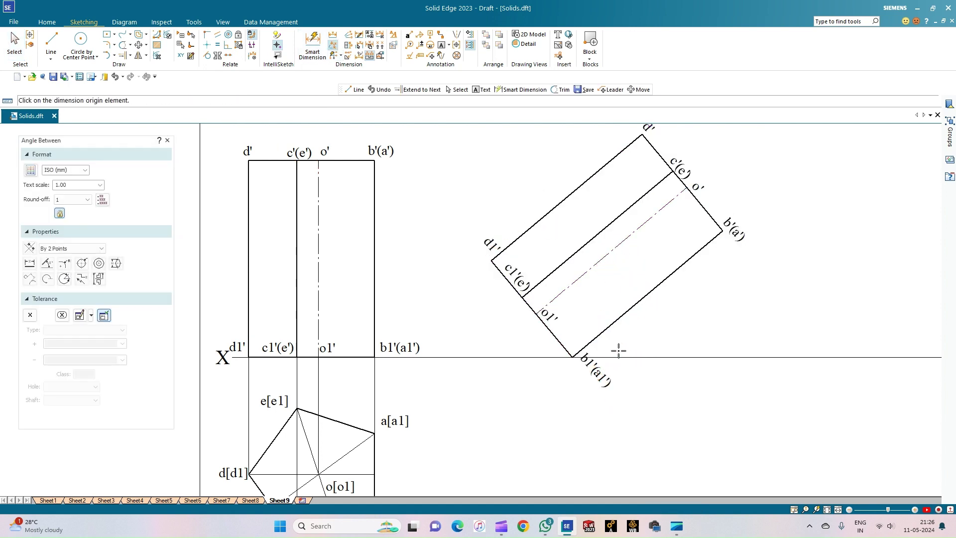
click(640, 357)
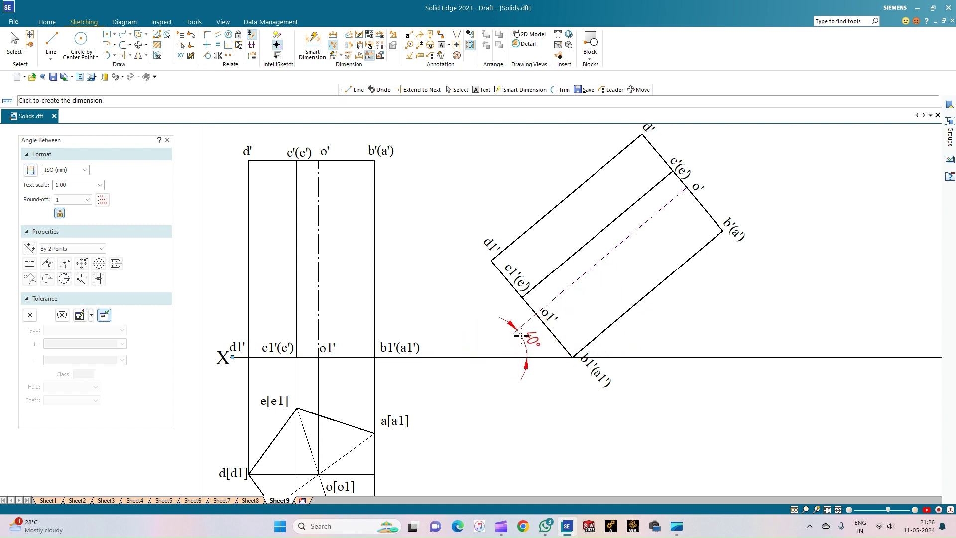
click(518, 334)
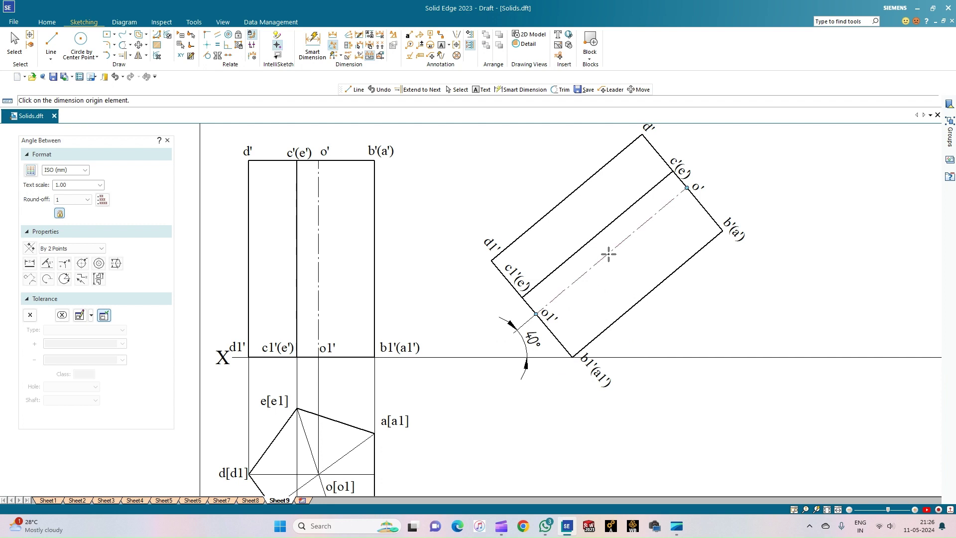
Step: Move the tilted view's b1'(a1') label from below XY to just above the line, next to its corner
click(14, 41)
click(605, 371)
drag(605, 371, 573, 337)
click(623, 337)
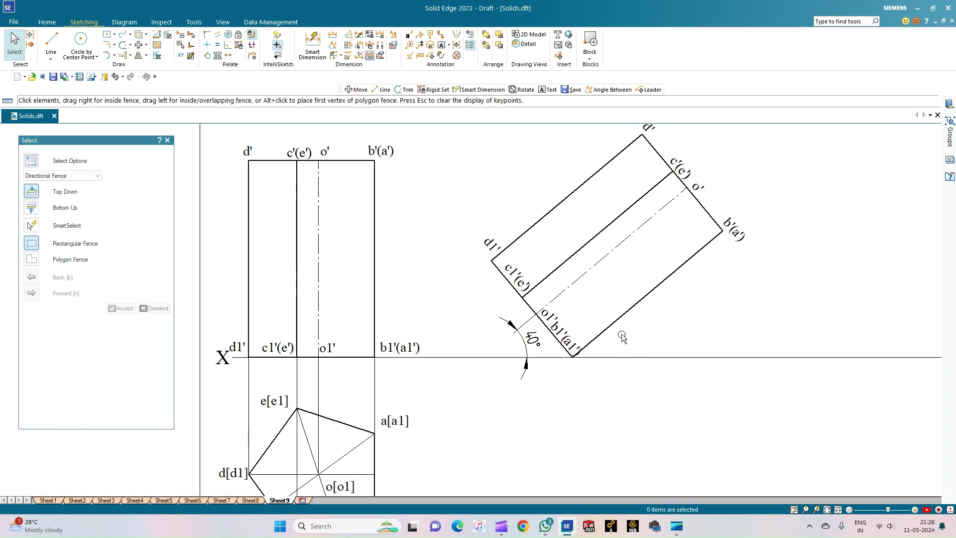
click(818, 509)
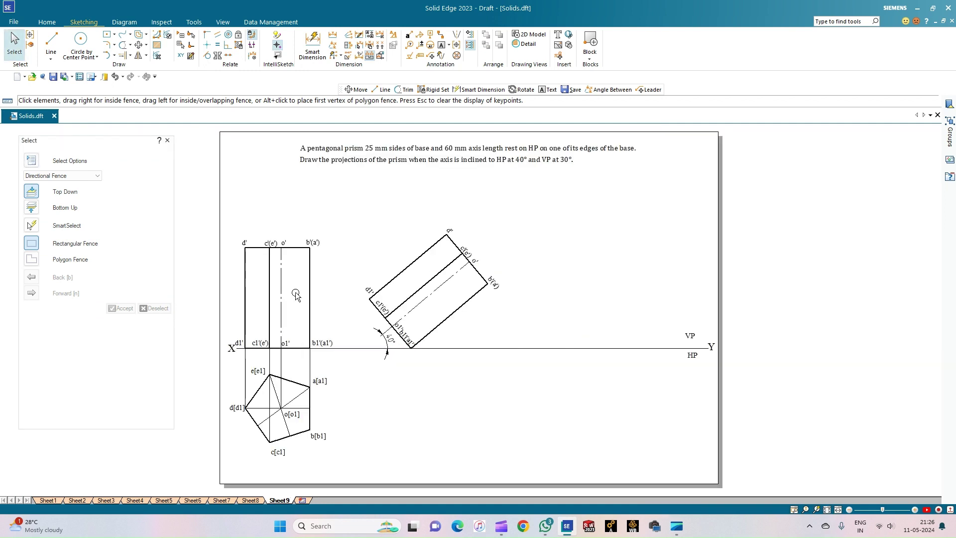
click(442, 380)
scroll(442, 380, up, 1)
scroll(442, 380, down, 1)
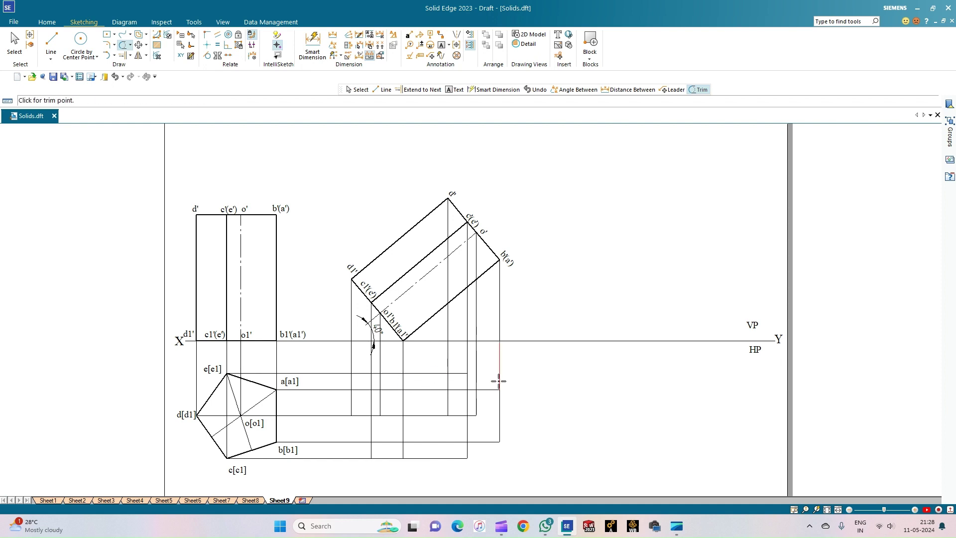
Step: Draw the prism's upper end face in the second top view as a pentagon of solid 0.50 mm lines through the projector intersections
click(51, 41)
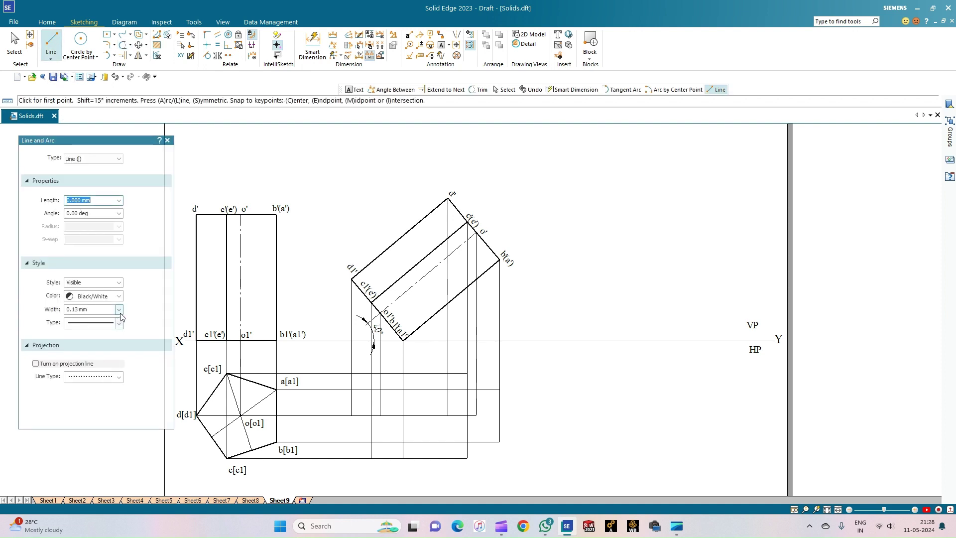
click(119, 309)
click(95, 345)
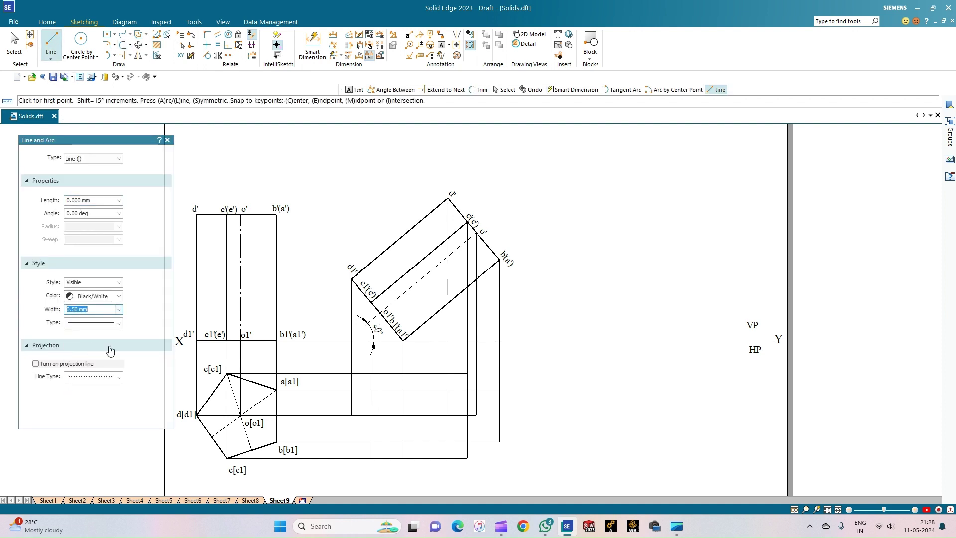
click(503, 442)
click(380, 313)
click(403, 341)
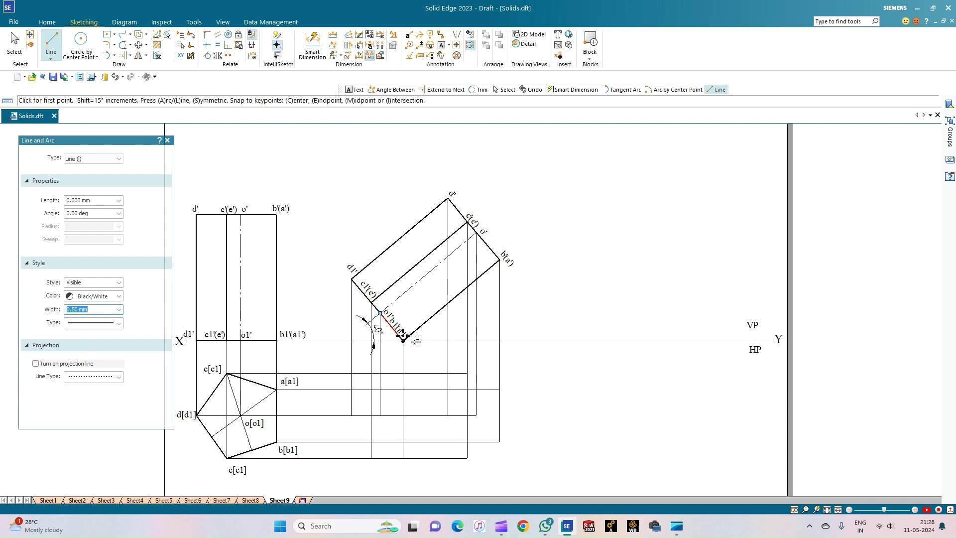
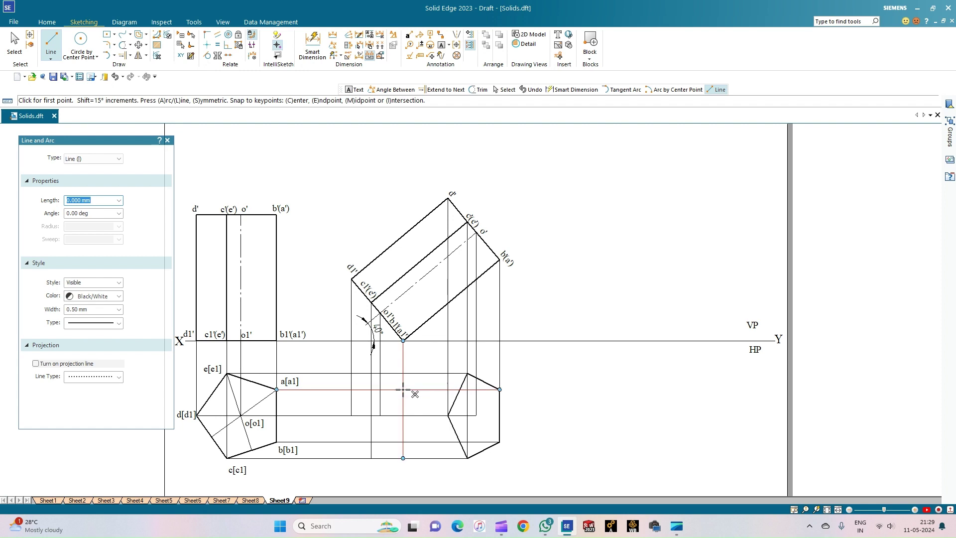
Step: Draw the hidden base edges a1-b1, b1-c1 and a1-e1 in the second top view as dashed 0.50 mm lines
click(119, 323)
click(97, 343)
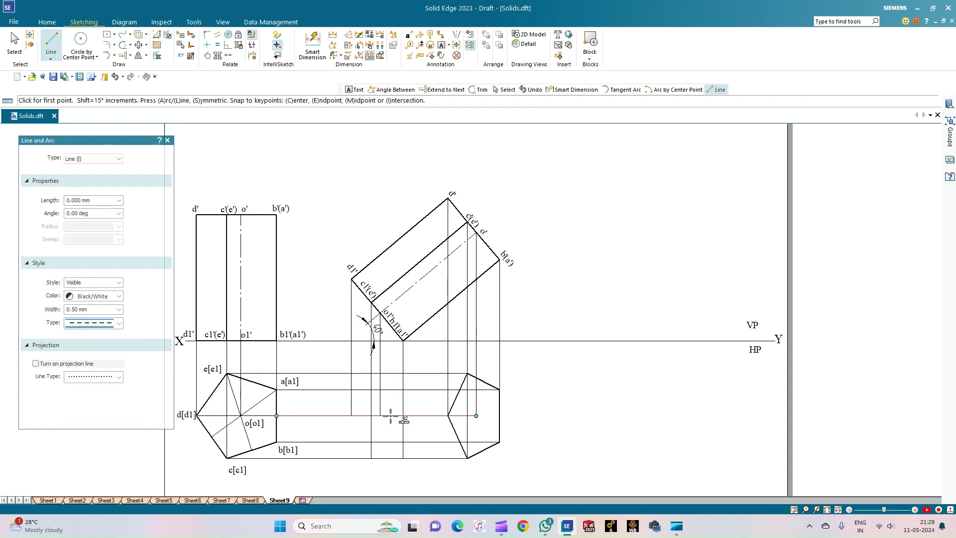
click(403, 389)
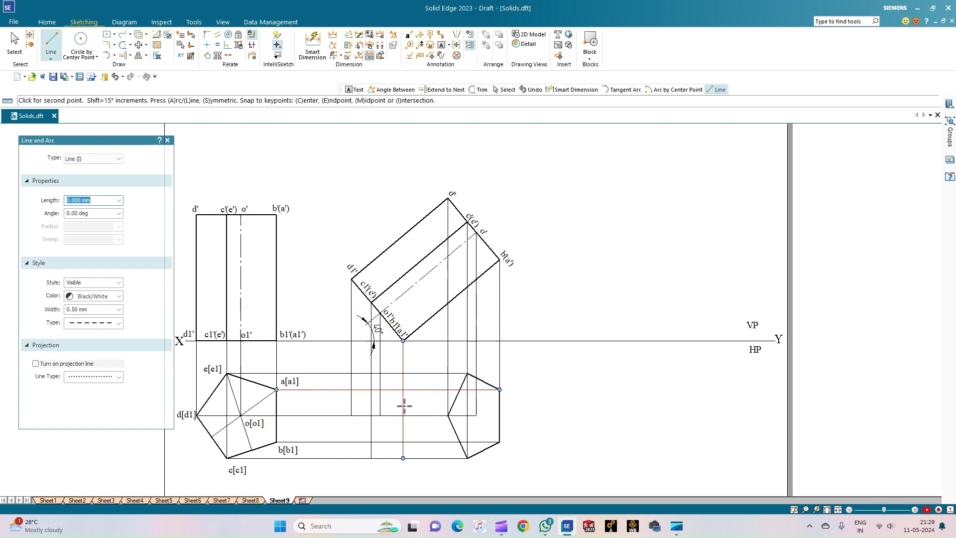
click(404, 443)
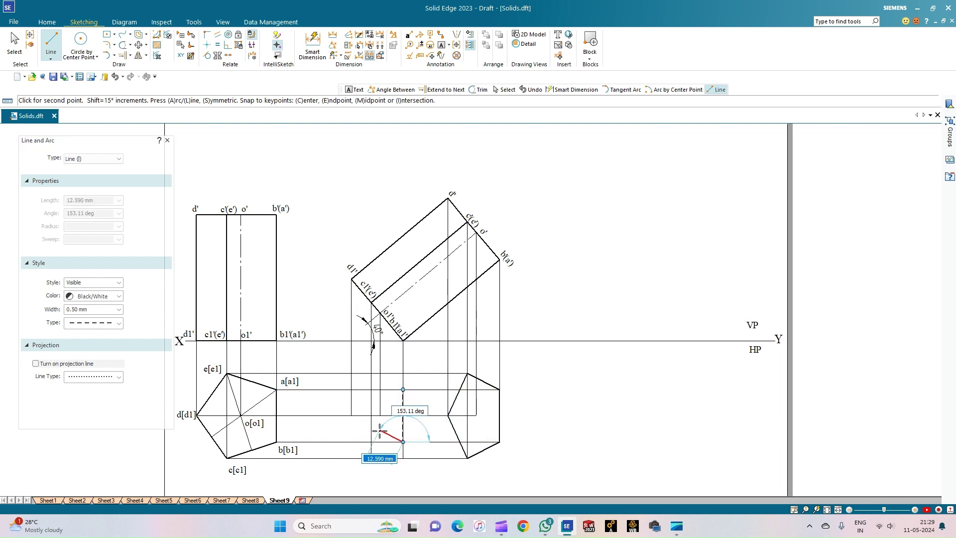
click(371, 457)
right_click(347, 440)
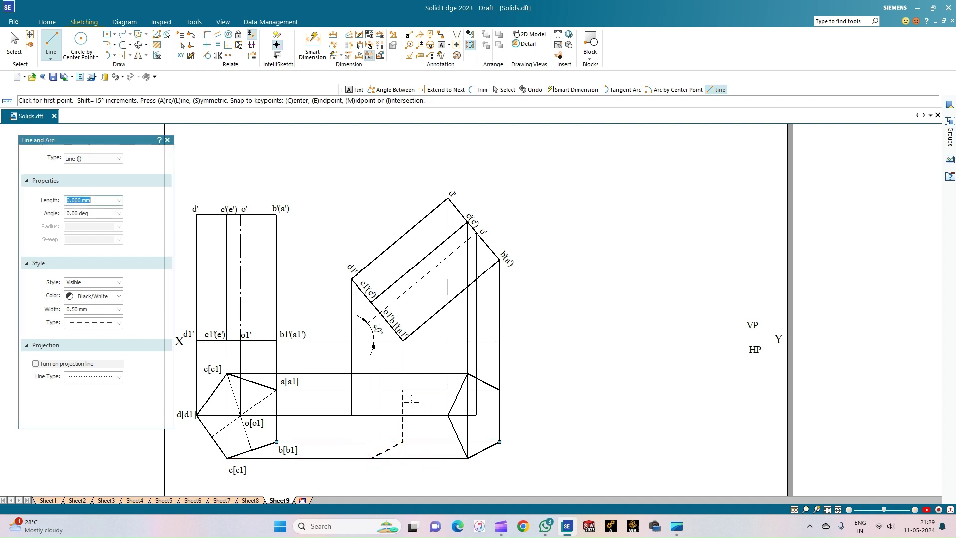
click(403, 389)
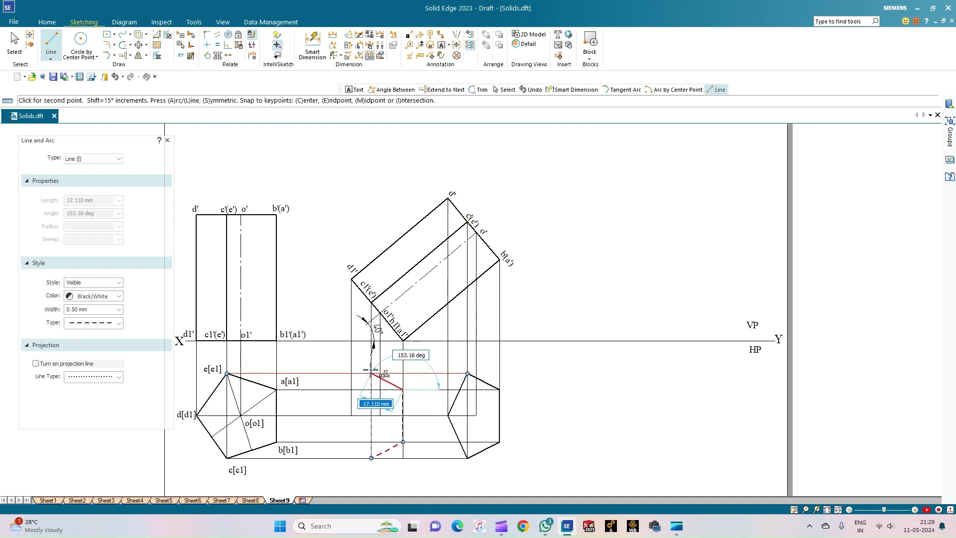
click(371, 374)
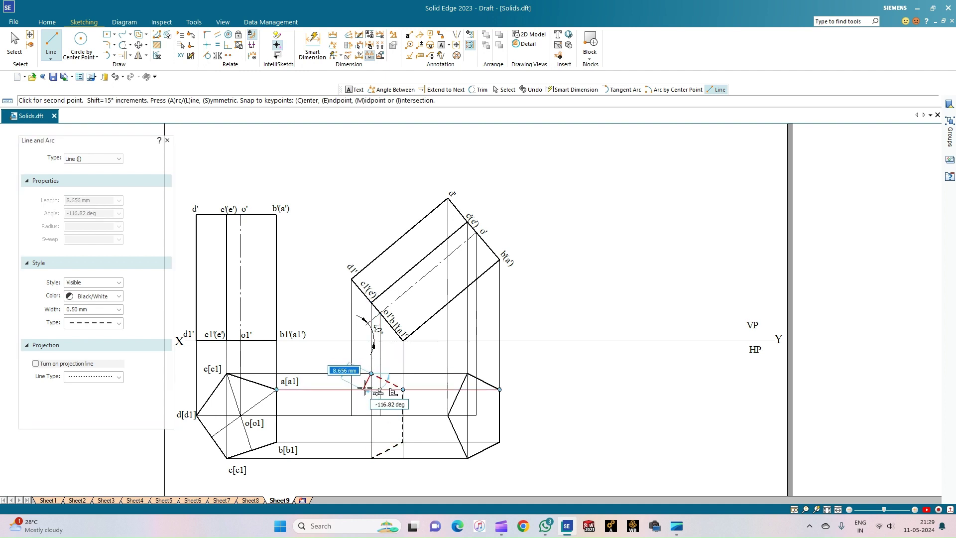
right_click(369, 399)
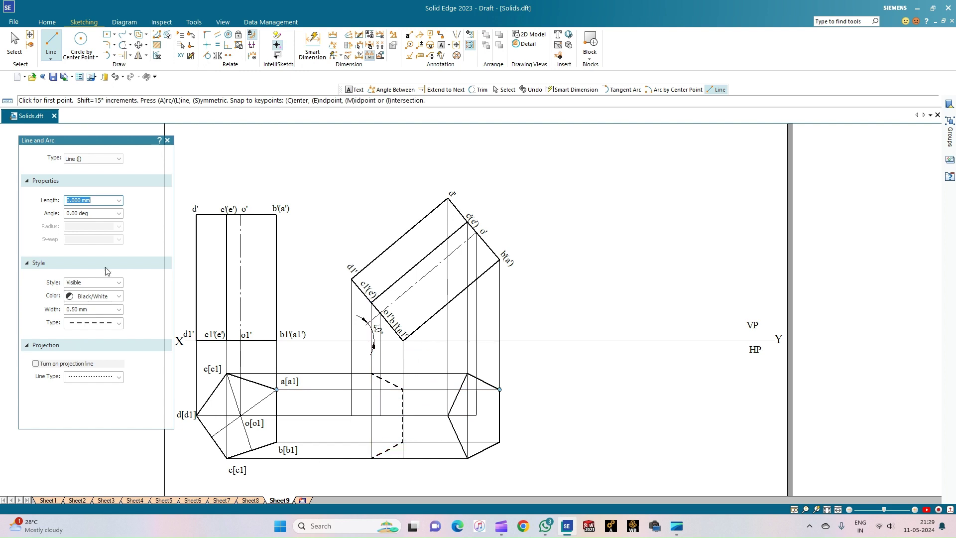
Step: Draw the visible base edges e1-d1 and d1-c1 in the second top view as solid 0.50 mm lines
click(120, 325)
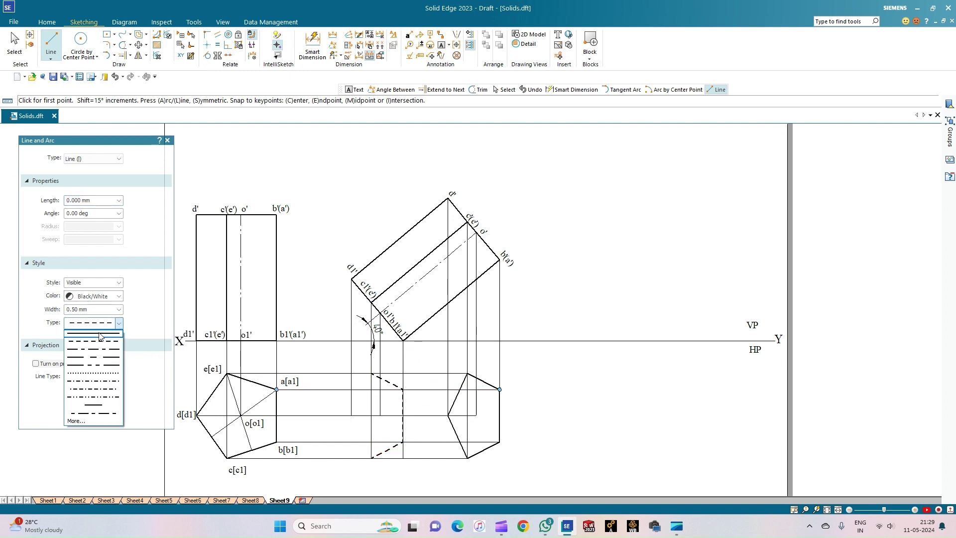
click(99, 333)
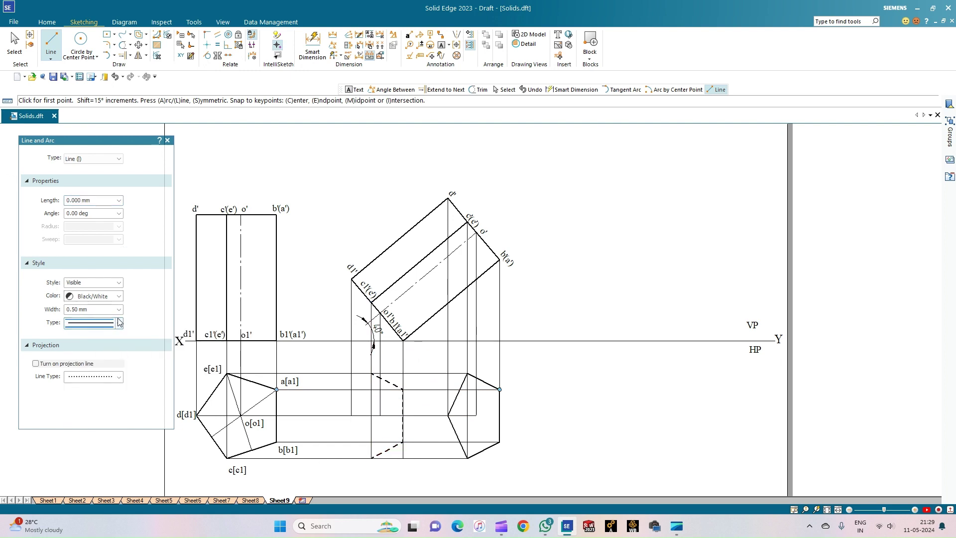
click(371, 373)
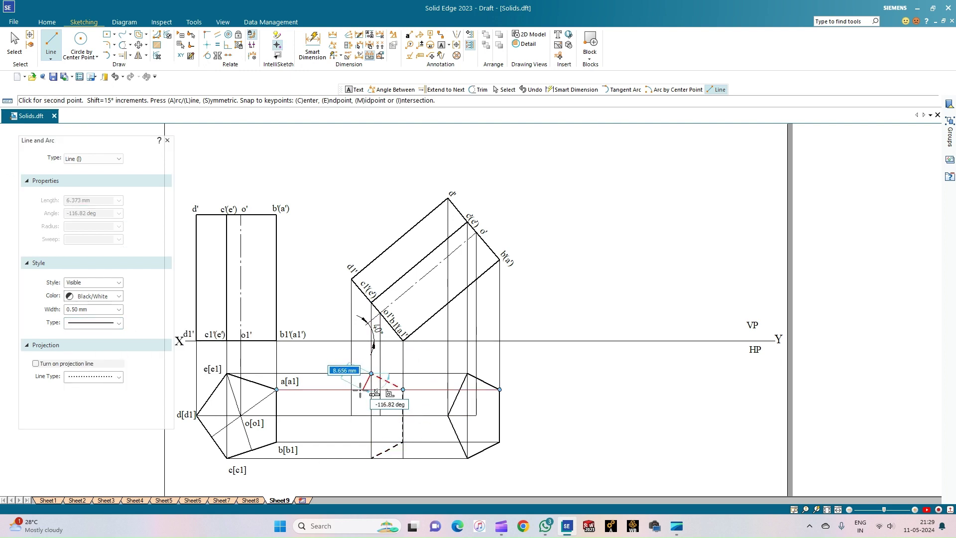
click(351, 415)
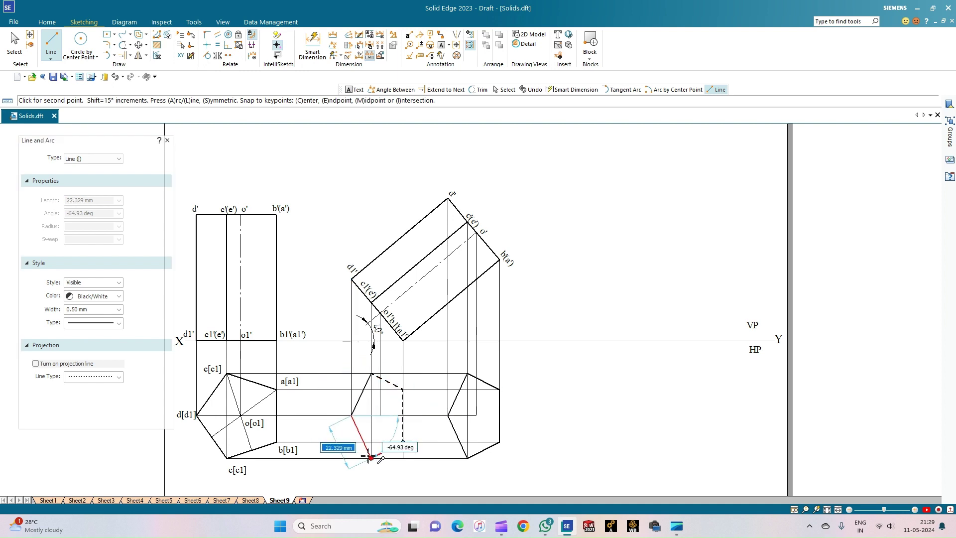
click(371, 457)
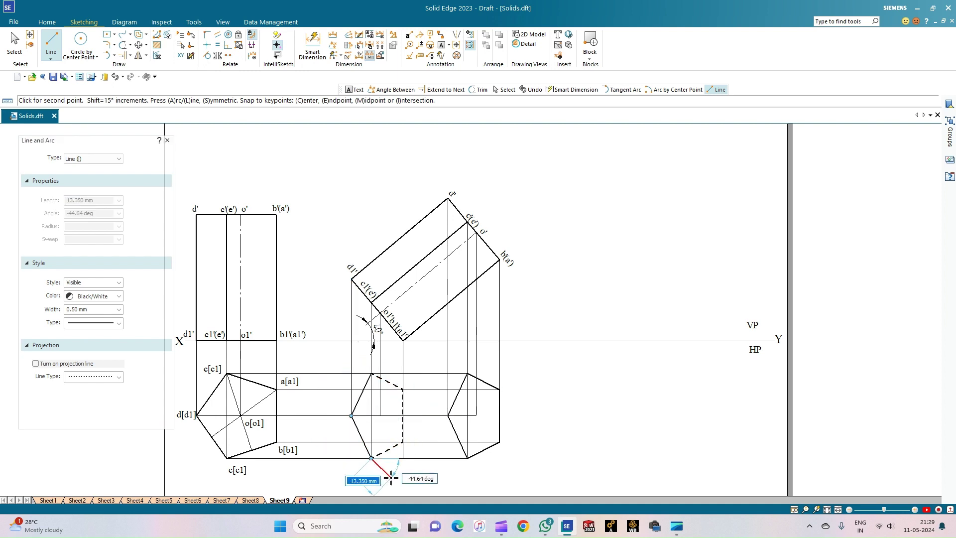
key(Escape)
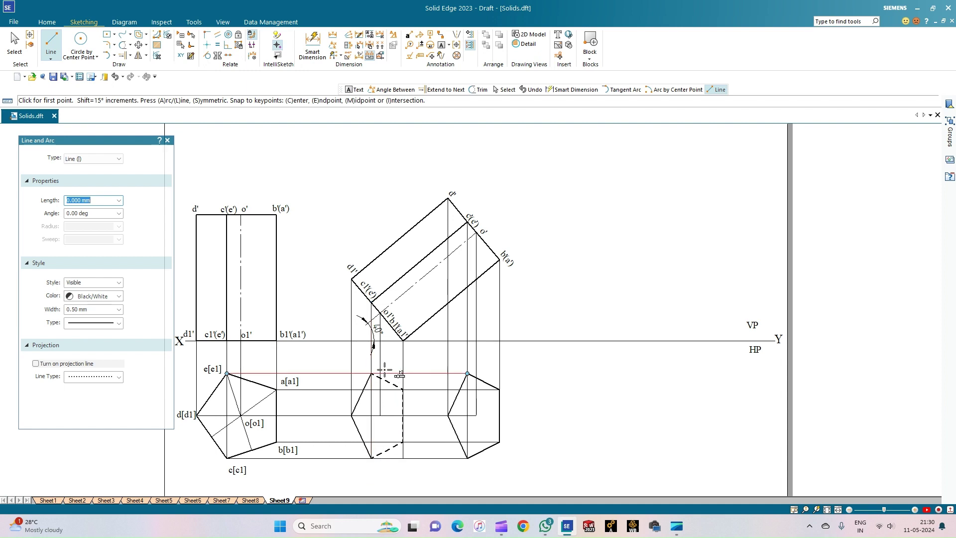
Step: Draw the hidden longer edges a1-a and b1-b in the second top view as dashed 0.50 mm lines
click(119, 323)
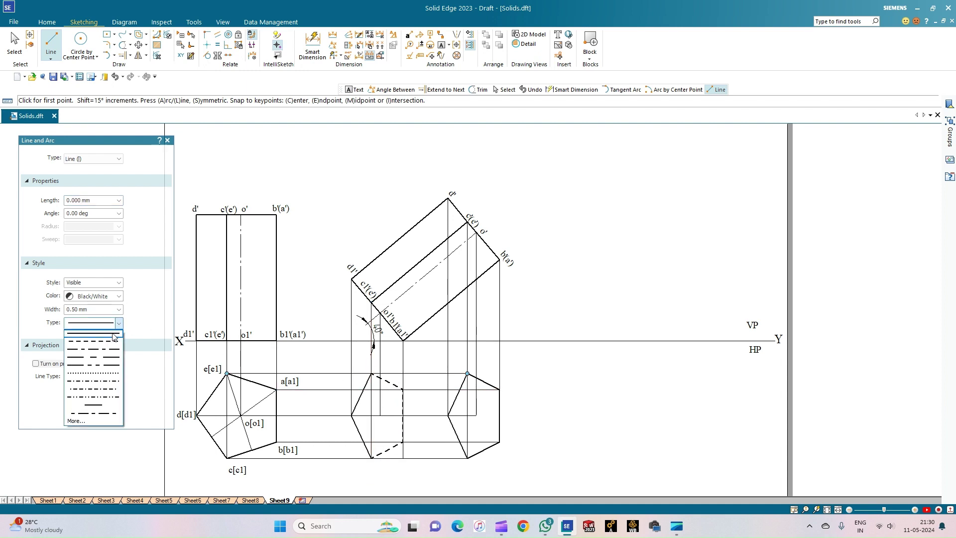
click(90, 347)
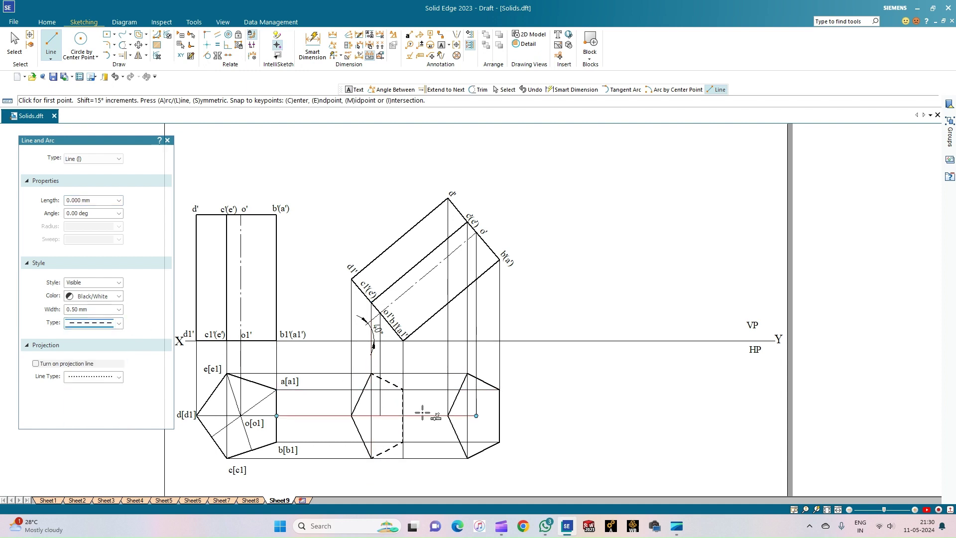
click(403, 390)
click(500, 390)
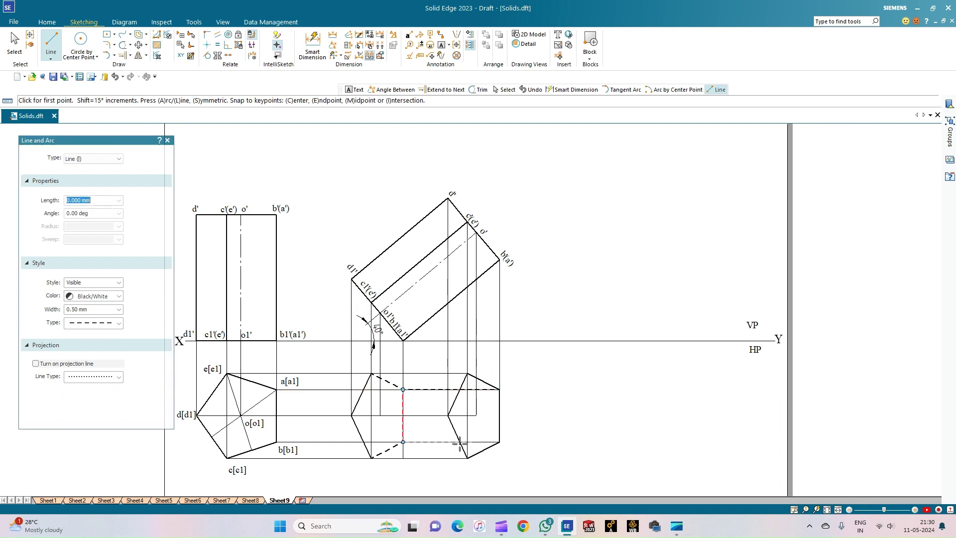
click(404, 442)
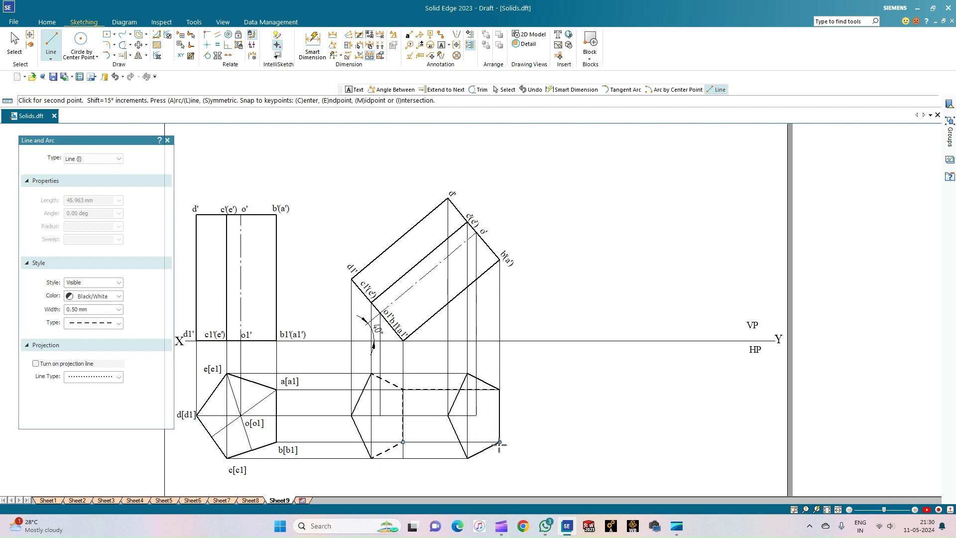
click(499, 442)
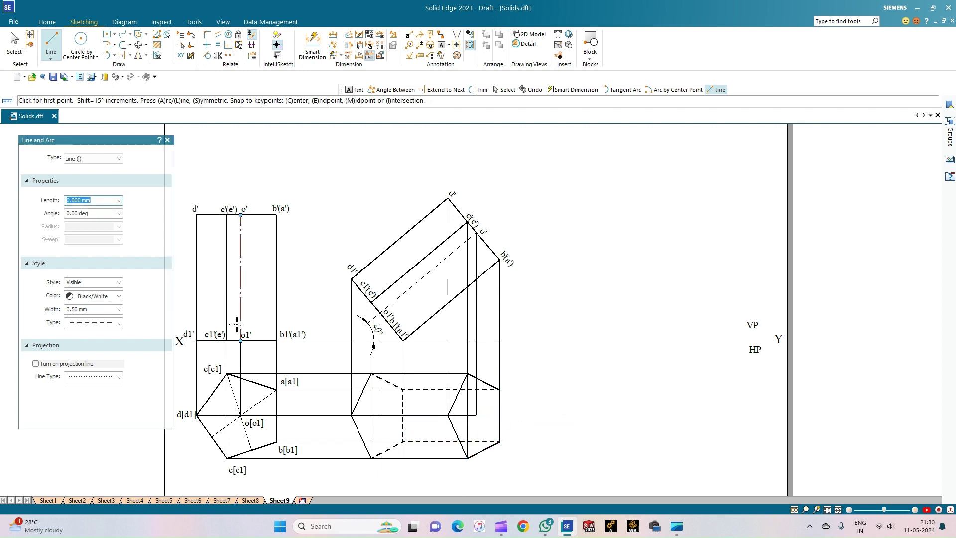
Step: Draw the visible longer edges c1-c, d1-d and e1-e in the second top view as solid 0.50 mm lines
click(118, 323)
click(109, 337)
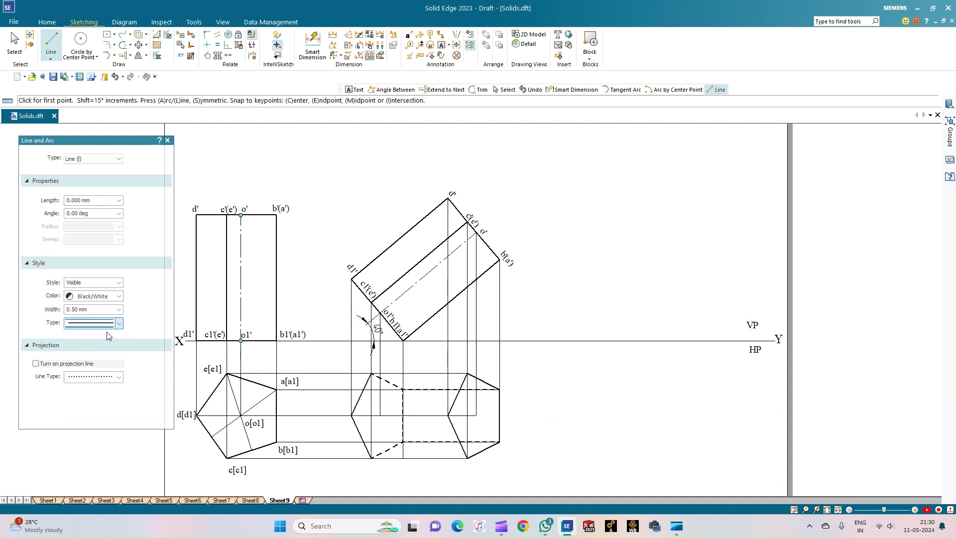
click(371, 457)
click(467, 458)
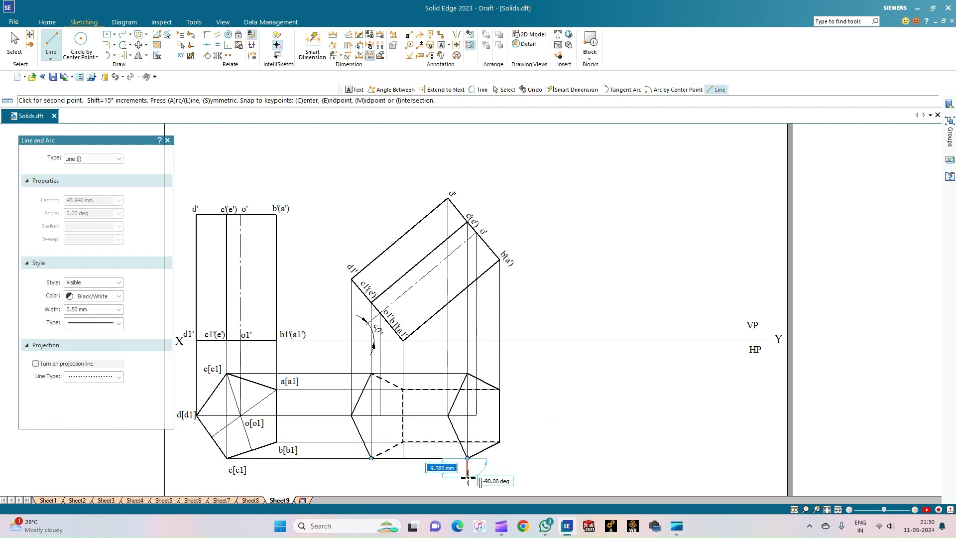
right_click(469, 478)
click(351, 415)
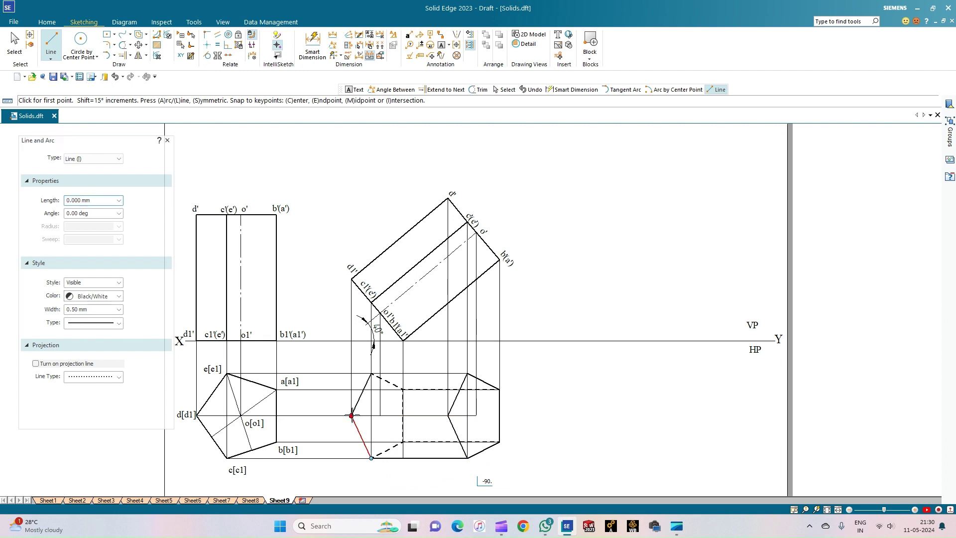
click(447, 415)
right_click(449, 424)
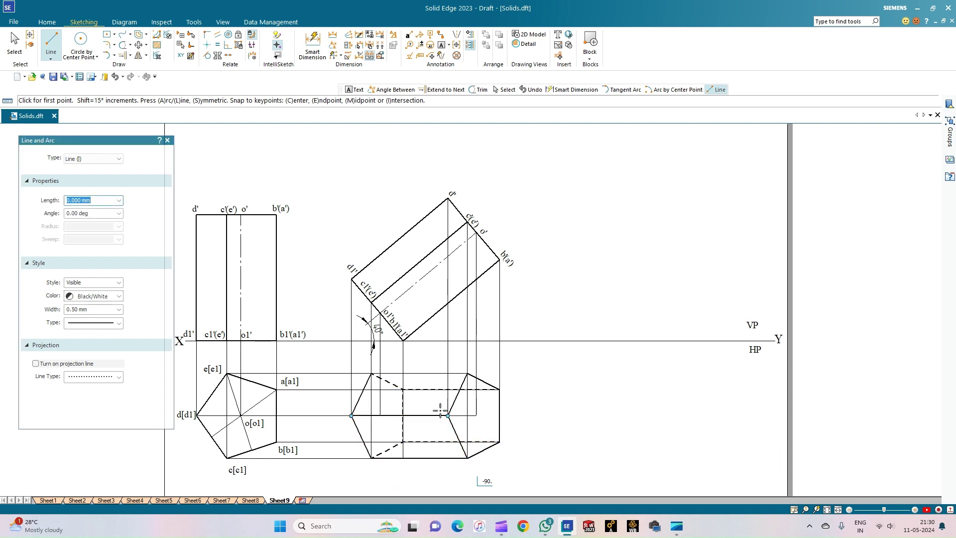
click(371, 373)
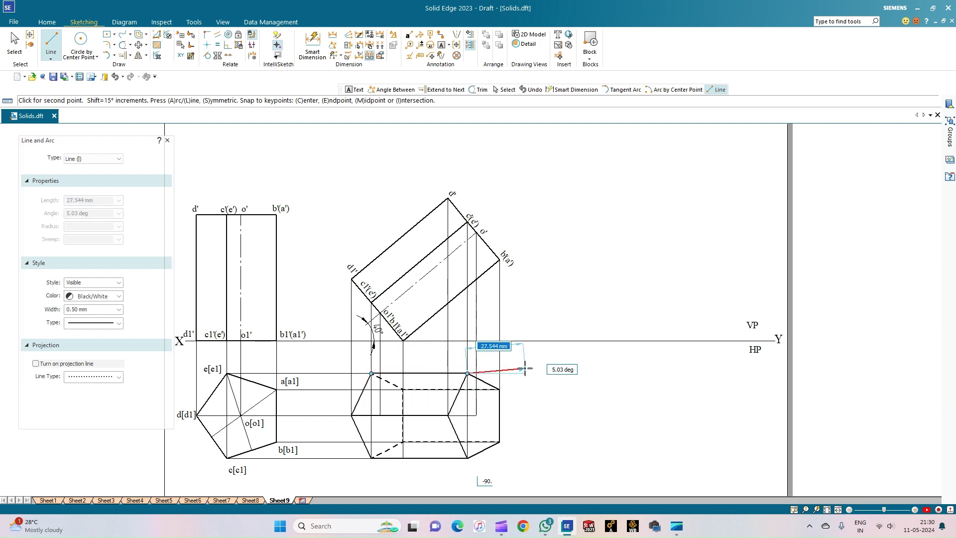
click(467, 373)
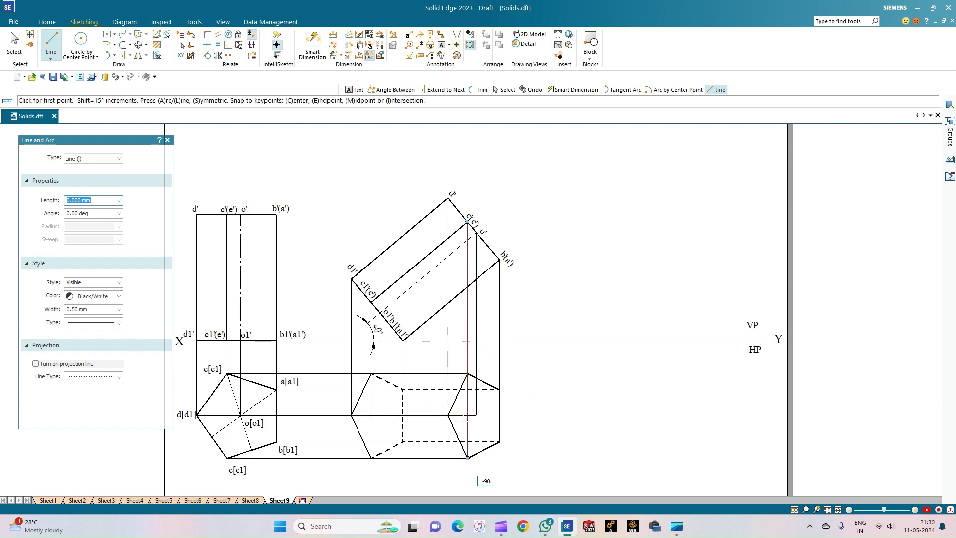
Step: Trim the horizontal projector segment running from d to the o' projector inside the upper end face of the second top view
click(120, 48)
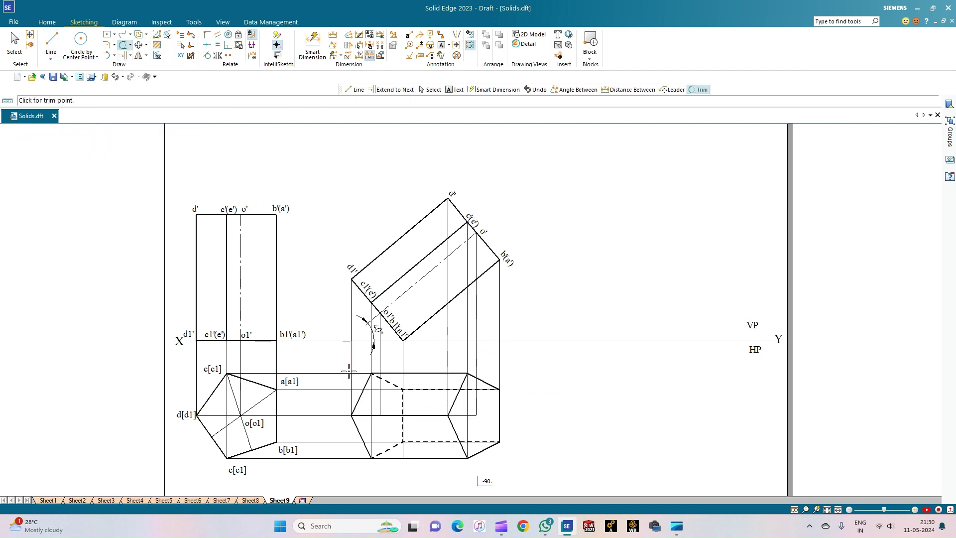
scroll(437, 410, up, 2)
click(440, 406)
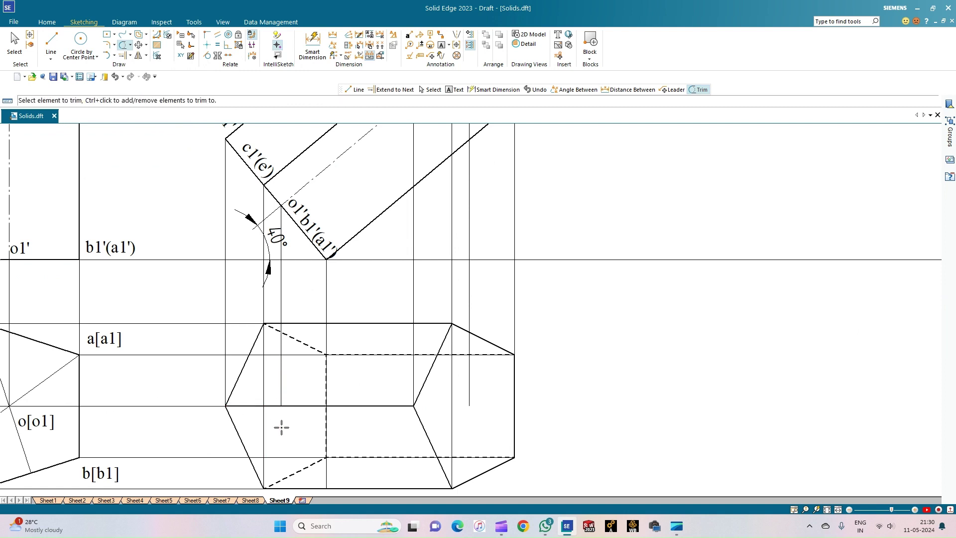
Step: Try trimming parts of the dashed edges a1-a and b1-b near the upper end face, and extend them back to full length
scroll(281, 427, down, 1)
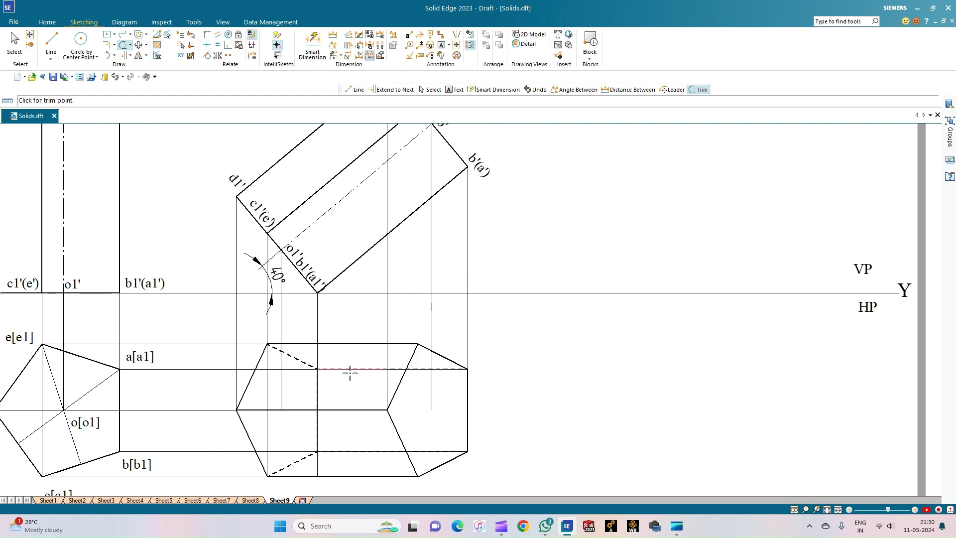
scroll(401, 387, up, 3)
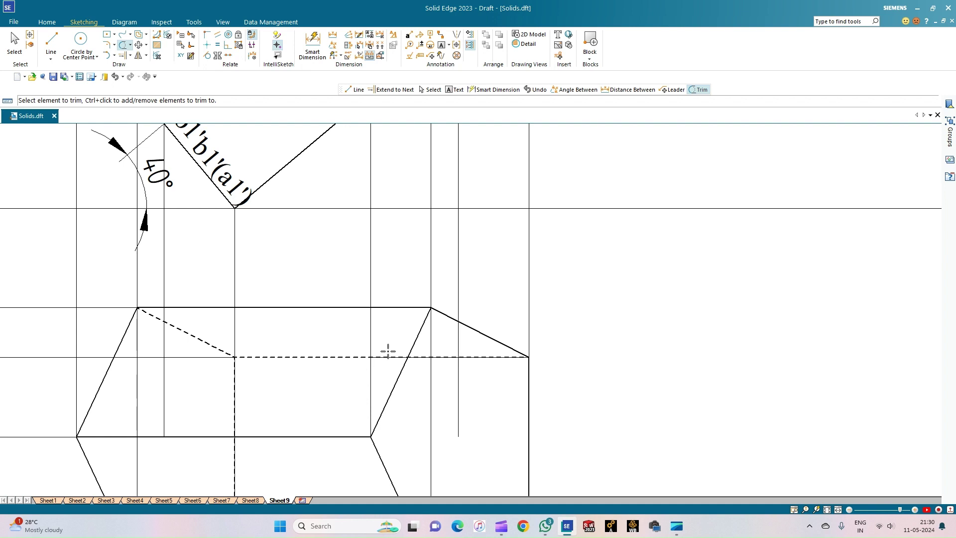
click(389, 356)
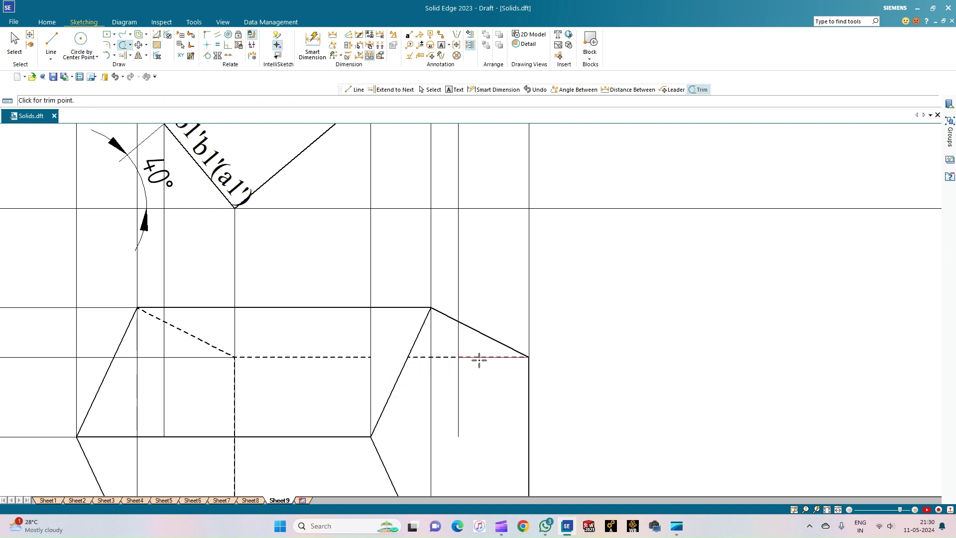
scroll(480, 433, down, 3)
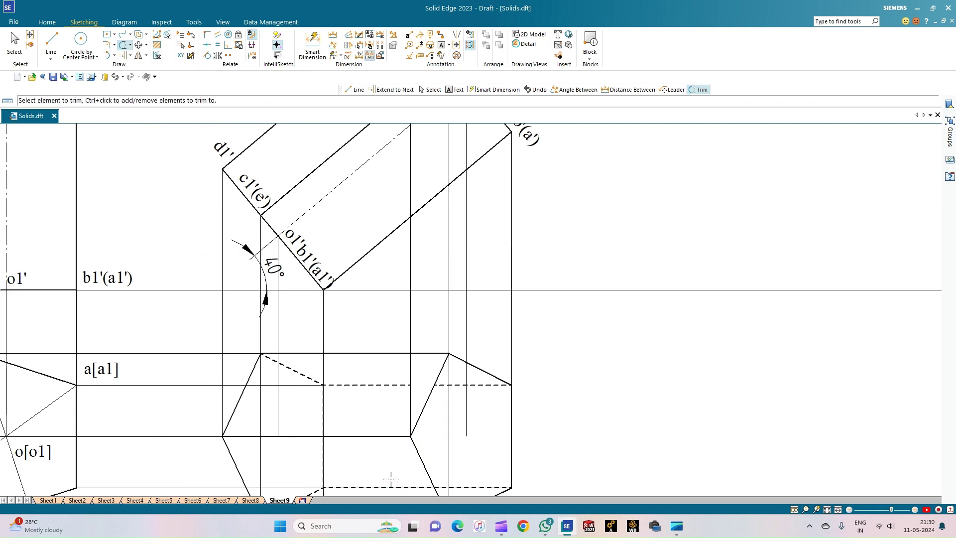
scroll(449, 483, up, 2)
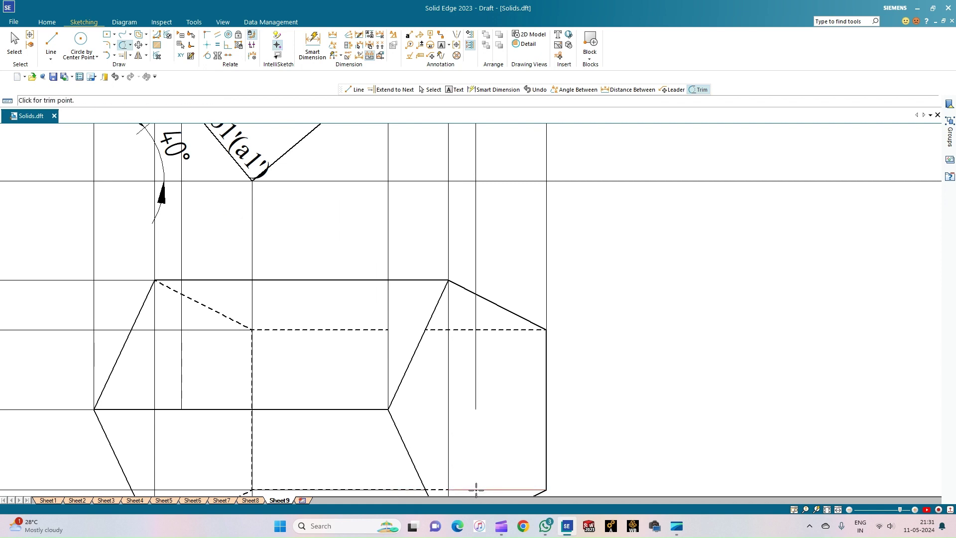
click(472, 490)
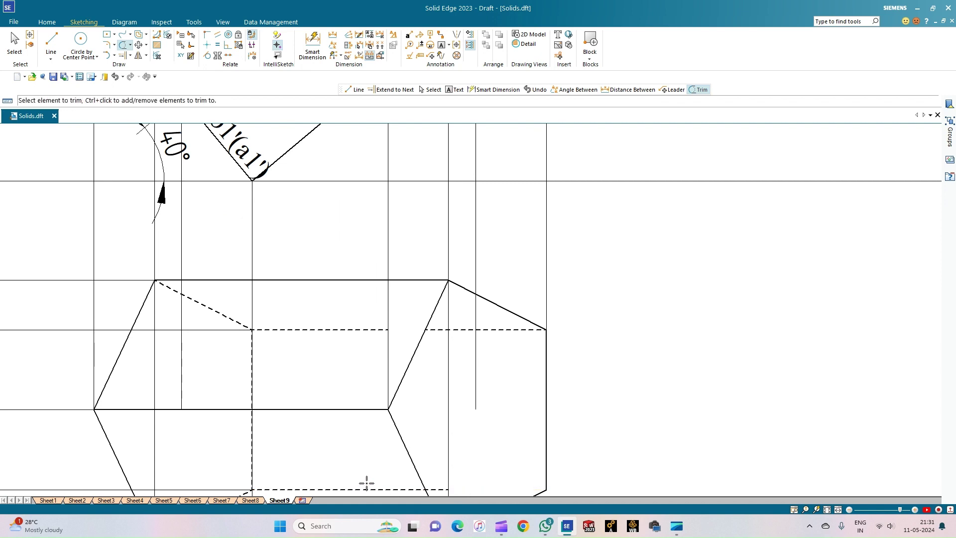
scroll(367, 485, down, 1)
click(122, 55)
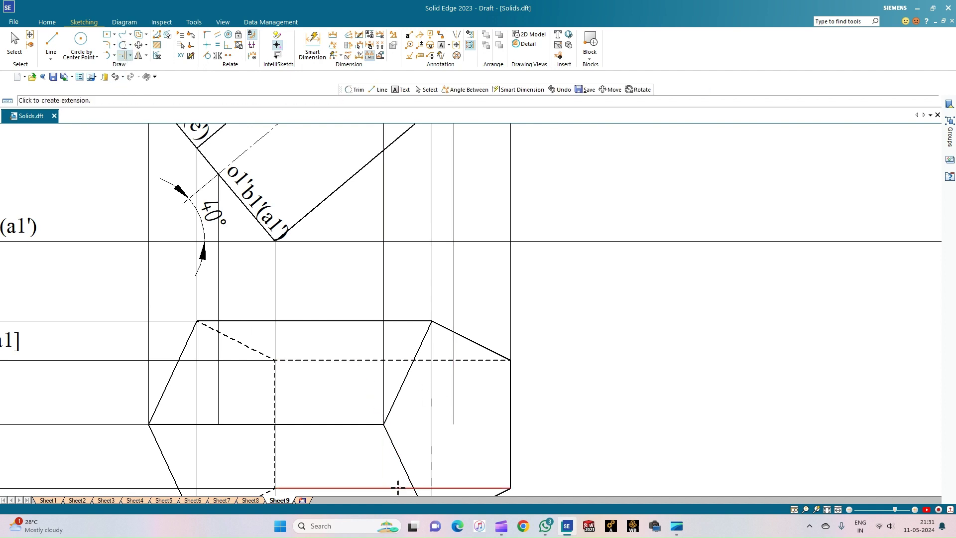
click(827, 510)
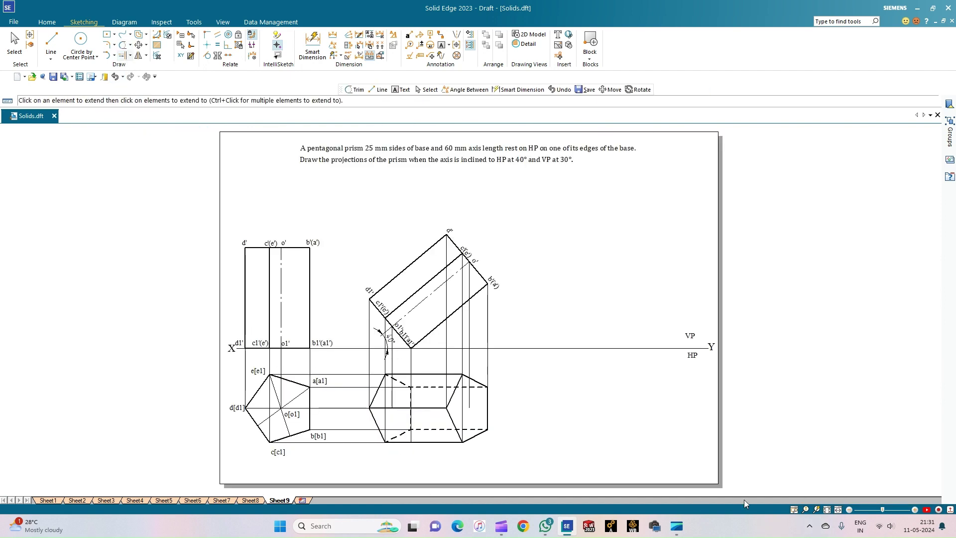
Step: Trim the projector pieces below b1 and above c in the second top view, and keep dashed edge a1-b1 at full length using Extend to Next
scroll(414, 433, up, 4)
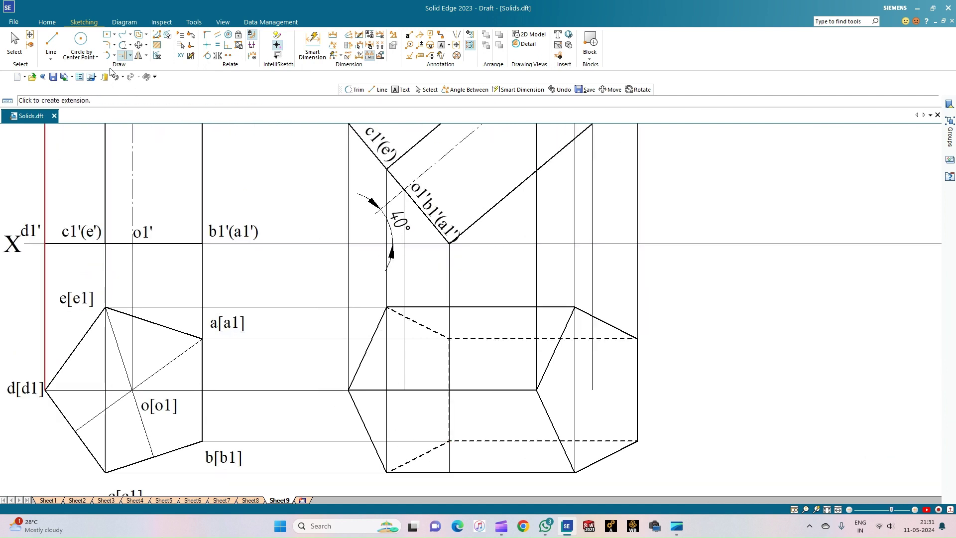
click(122, 45)
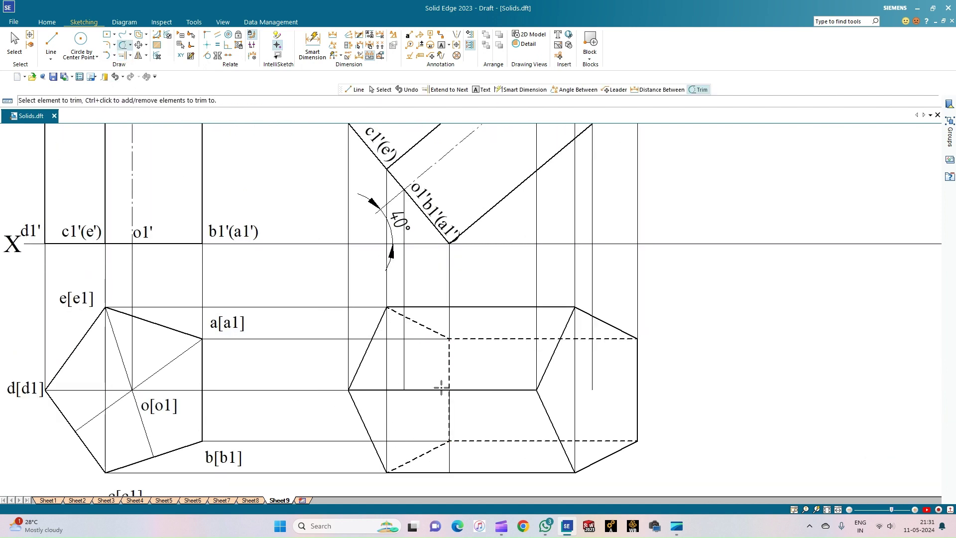
click(449, 412)
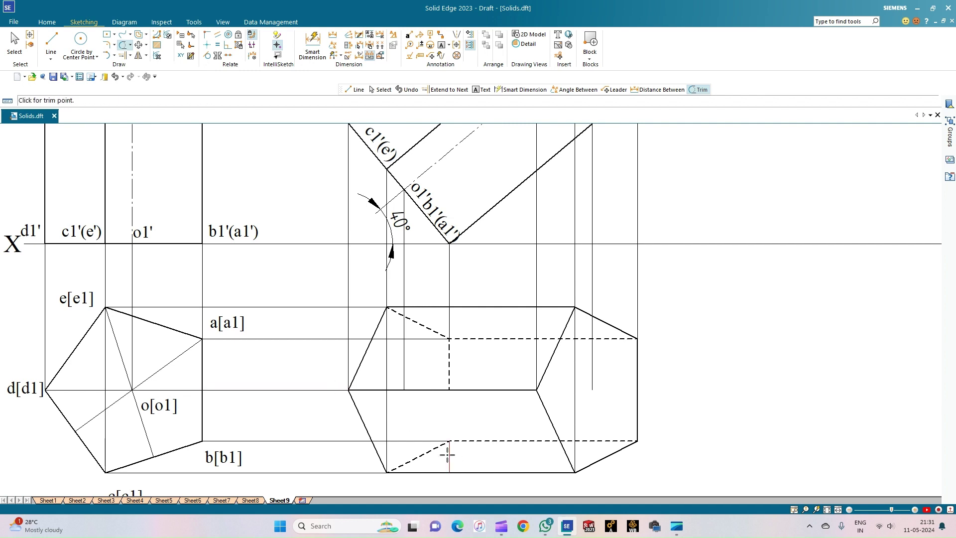
click(447, 455)
click(576, 455)
click(123, 56)
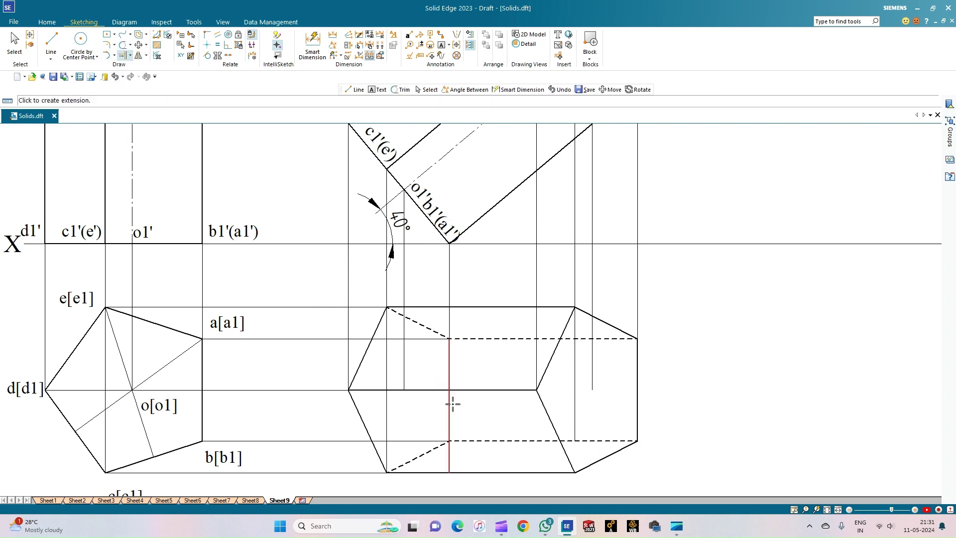
click(453, 404)
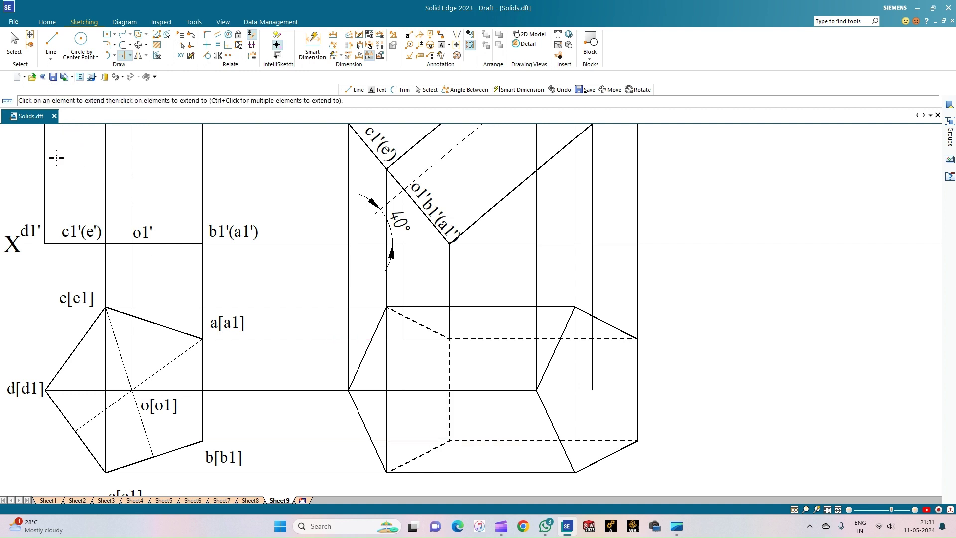
Step: Draw a 0.13 mm chain line from d to the o' projector's lower end in the second top view
click(51, 38)
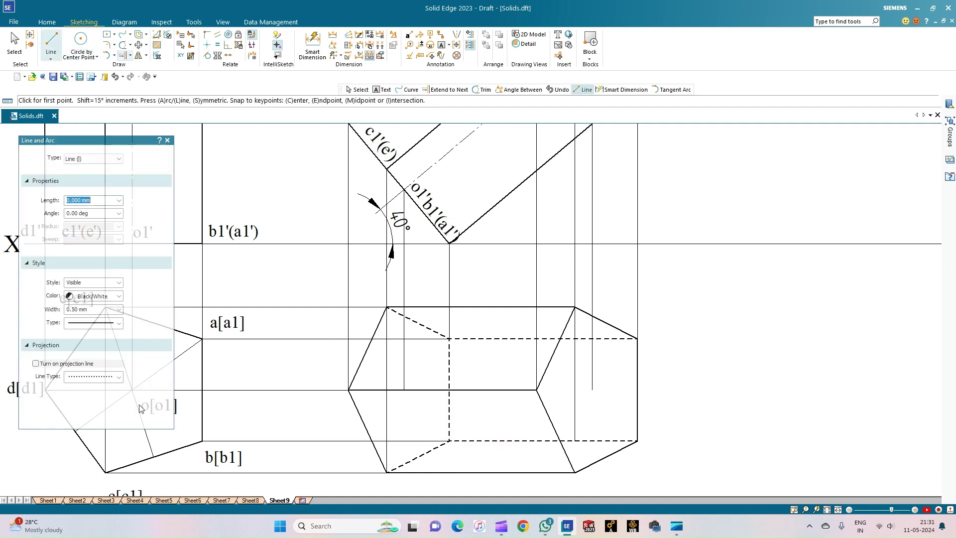
click(119, 310)
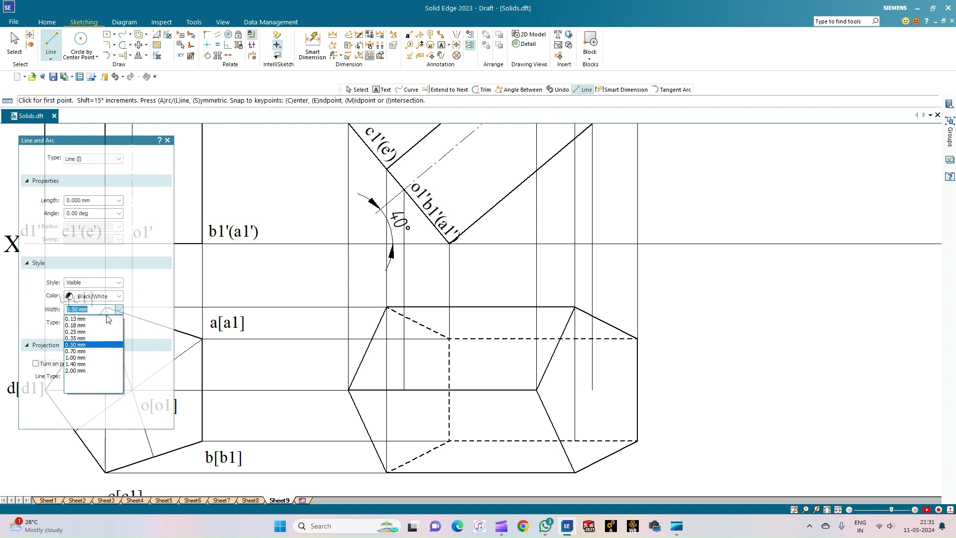
click(104, 320)
click(120, 322)
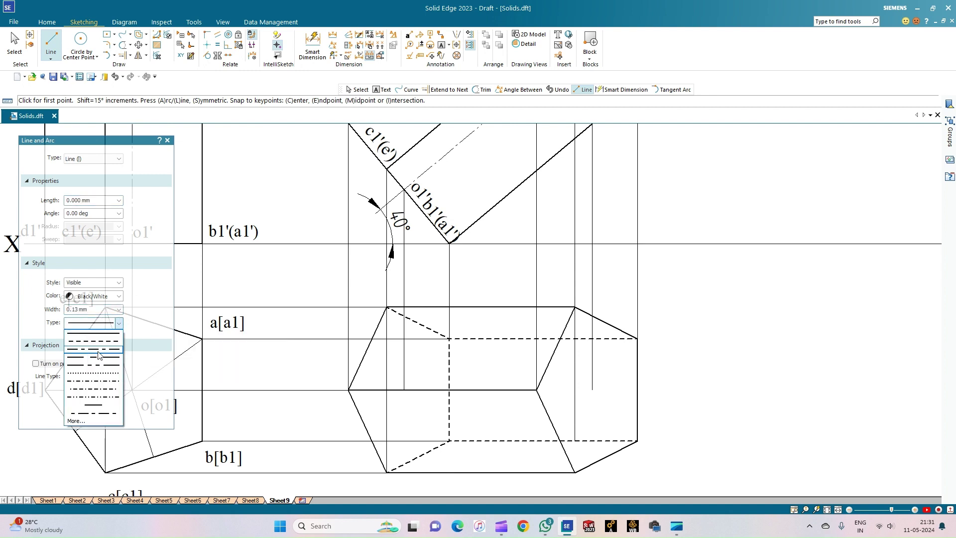
click(92, 354)
click(538, 391)
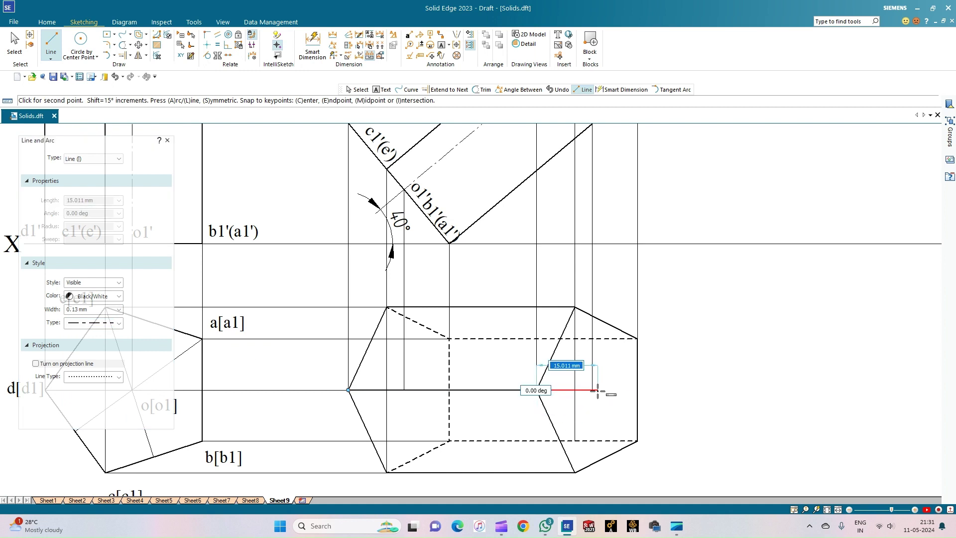
click(591, 398)
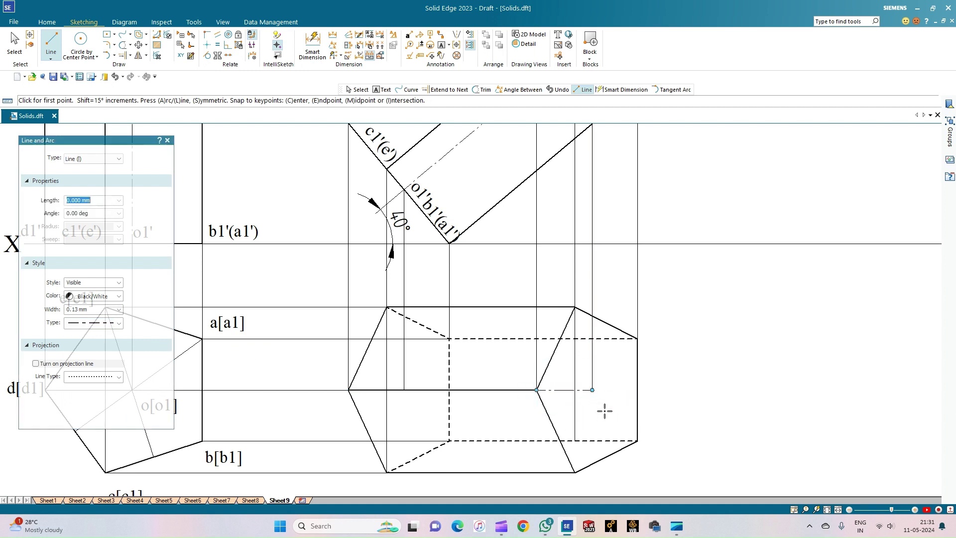
Step: Label the upper end face of the second top view with the texts a, b, c, d, e and o
click(441, 45)
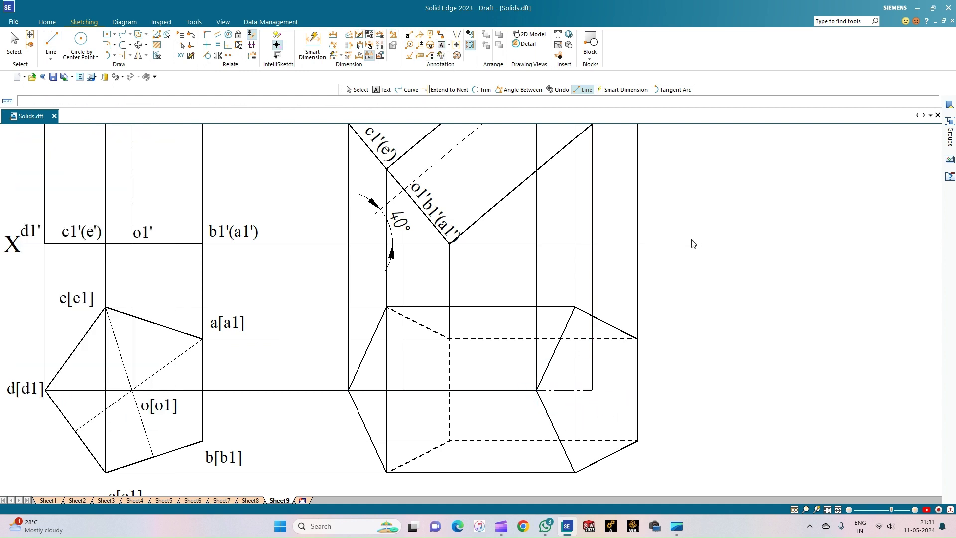
click(641, 334)
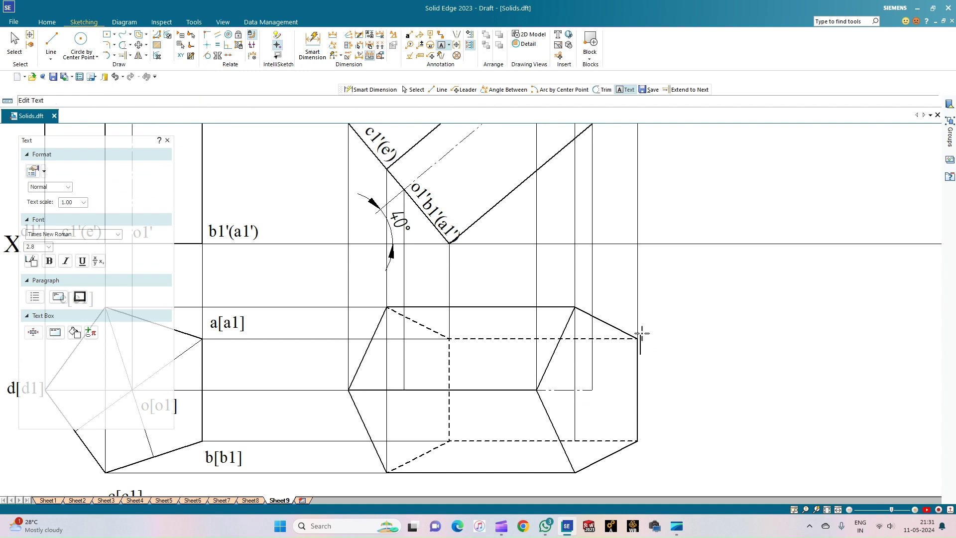
text(a)
text(b)
click(575, 465)
text(c)
click(528, 374)
text(d)
click(593, 389)
Step: Label the lower end face of the second top view with the texts a1, b1, c1, d1, e1 and o1
click(451, 343)
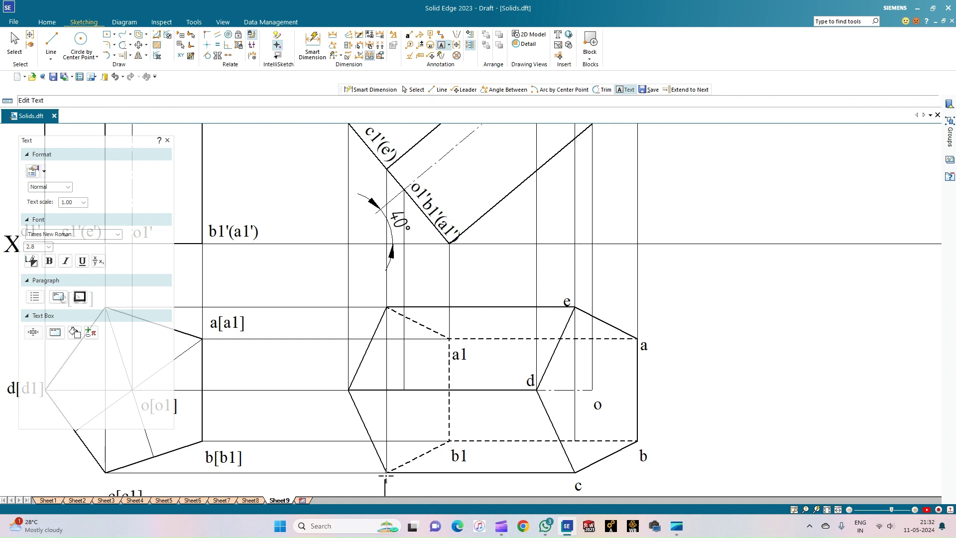
click(332, 369)
click(376, 289)
click(14, 42)
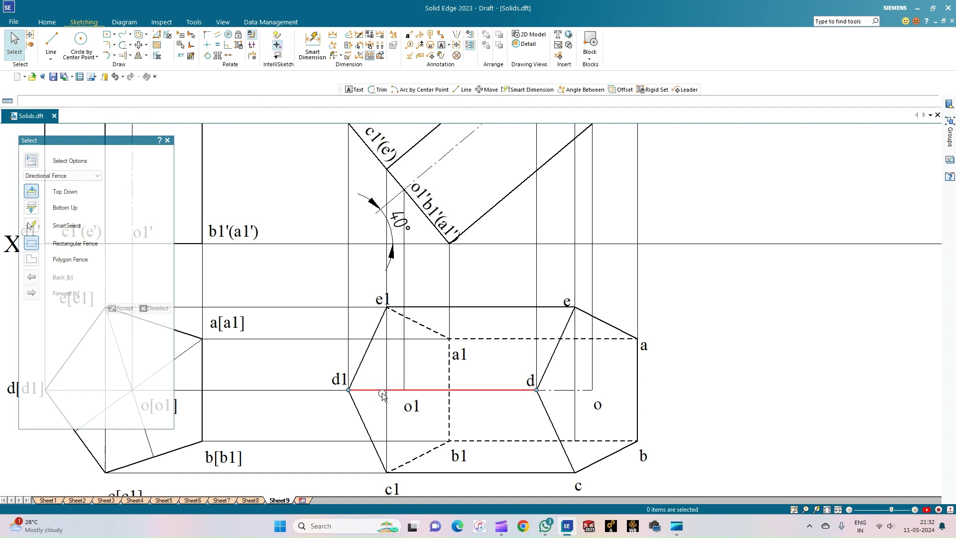
Step: Split edge d1-d at o1 by trimming its d1-o1 portion and redrawing that portion as a solid 0.50 mm line
click(122, 45)
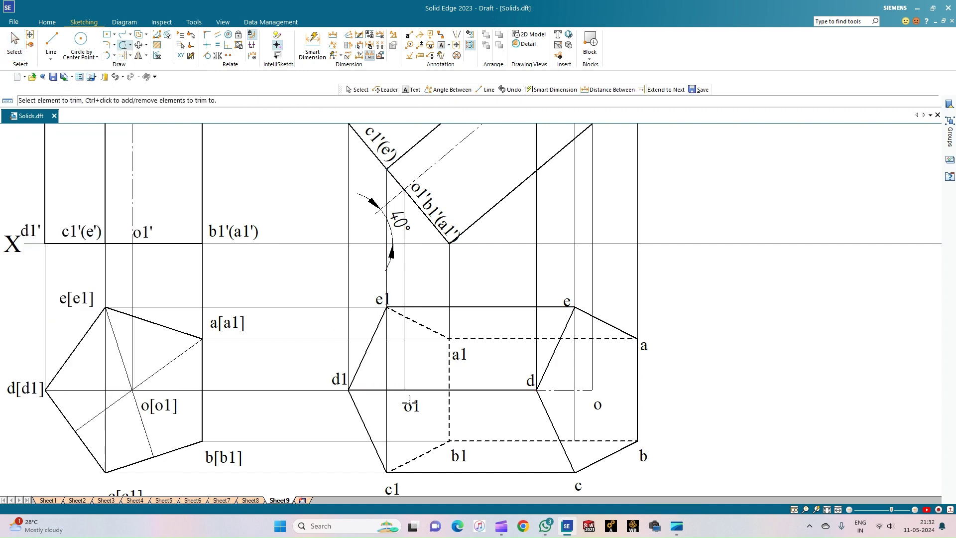
click(368, 391)
click(53, 44)
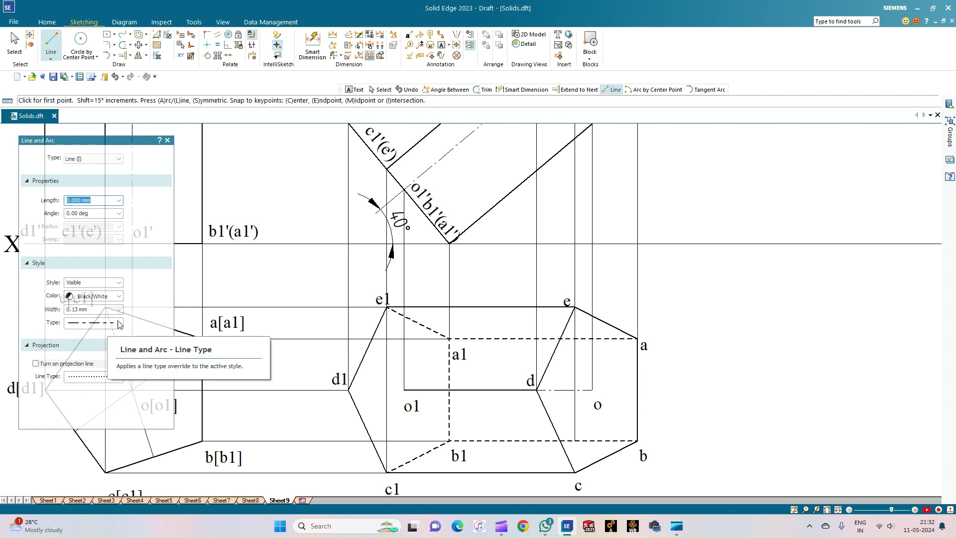
click(120, 324)
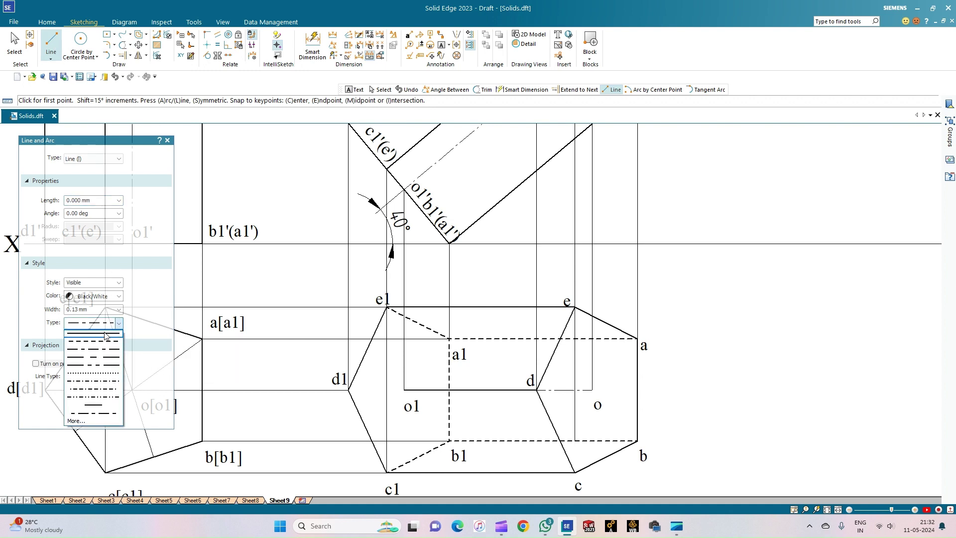
click(107, 334)
click(119, 310)
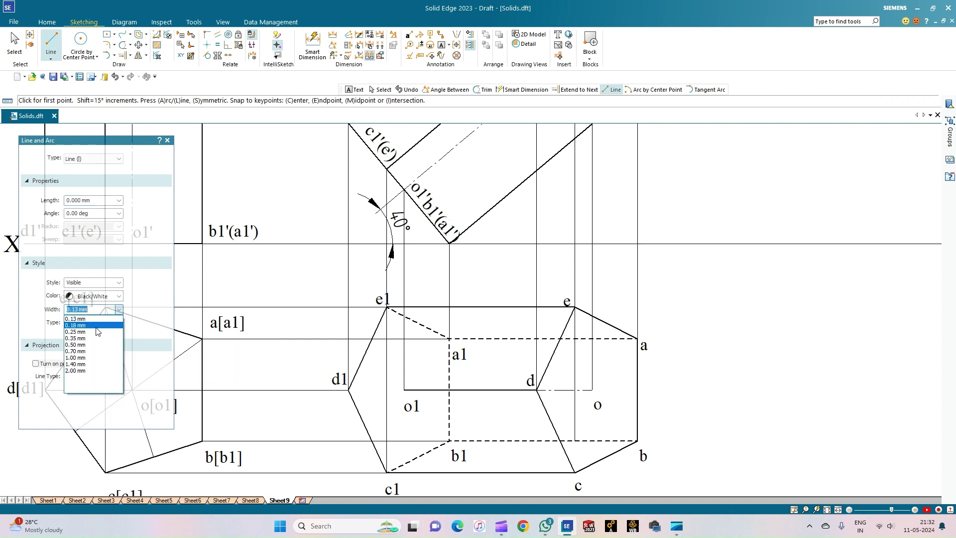
click(76, 344)
click(404, 390)
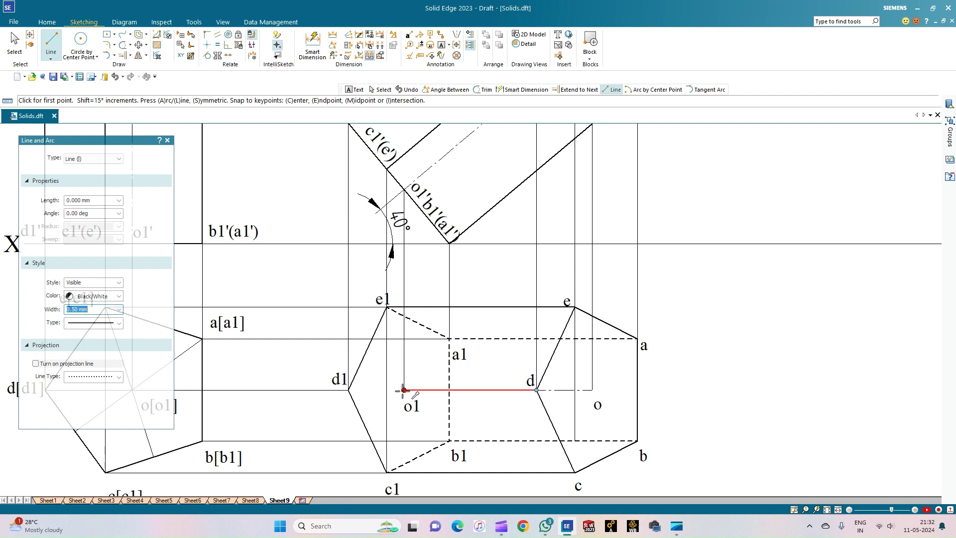
click(349, 390)
right_click(335, 336)
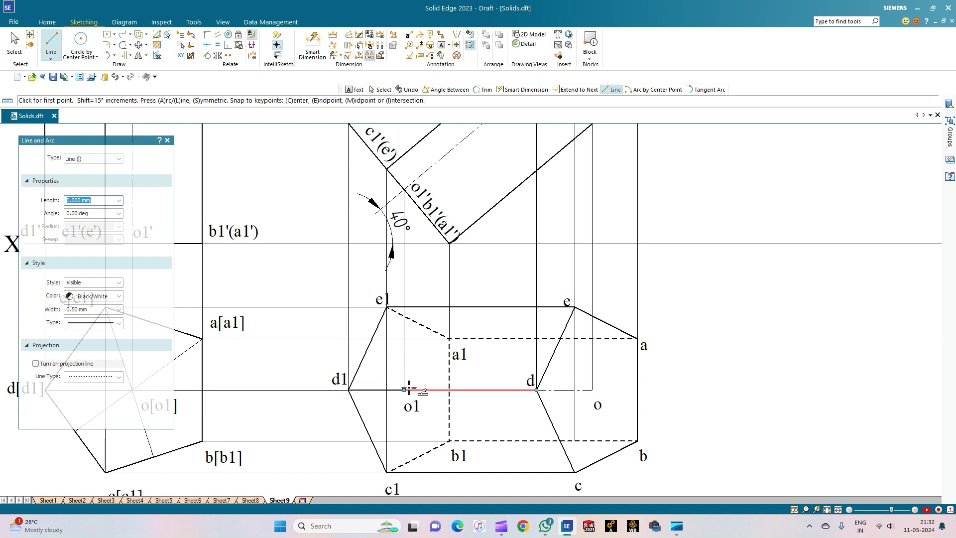
Step: Dimension the distance between o1 and o in the second top view, placing the dimension below the view
click(827, 510)
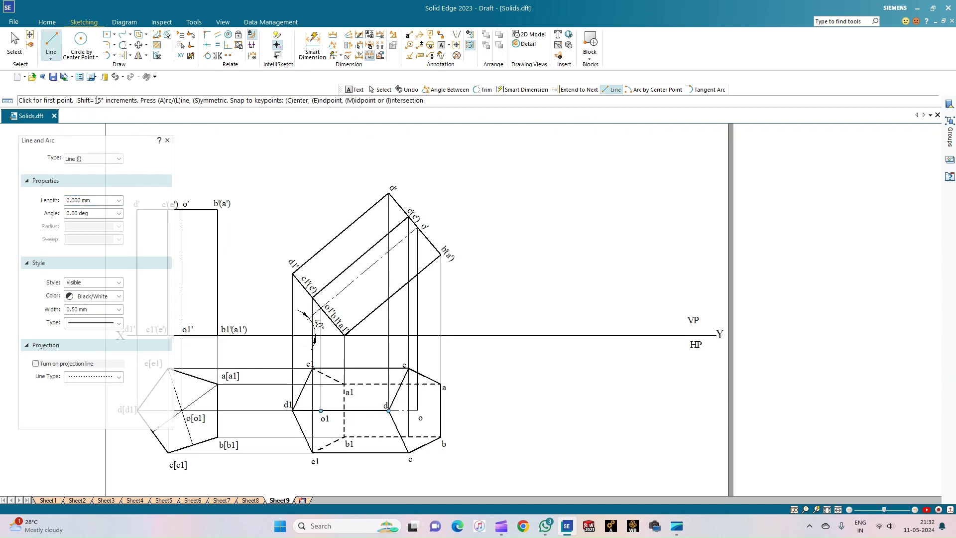
click(333, 36)
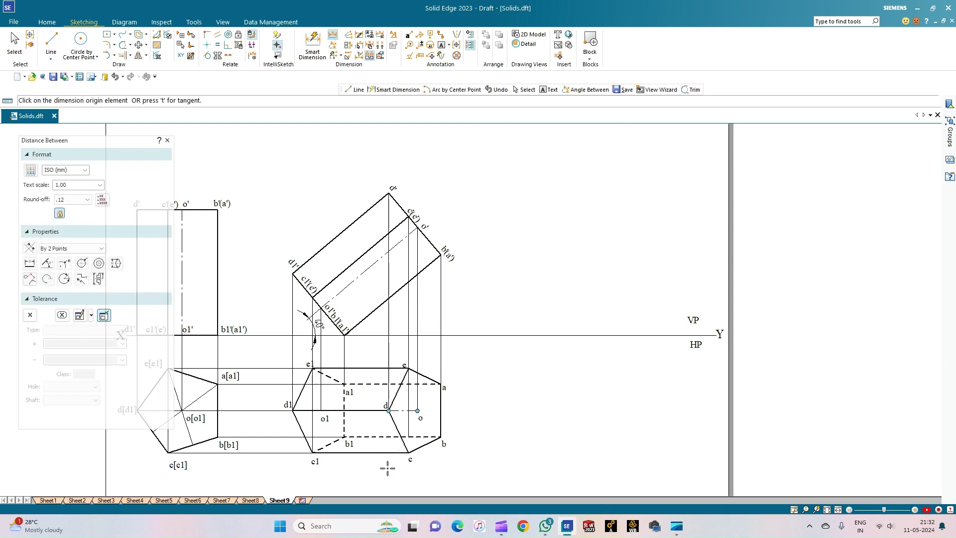
click(321, 411)
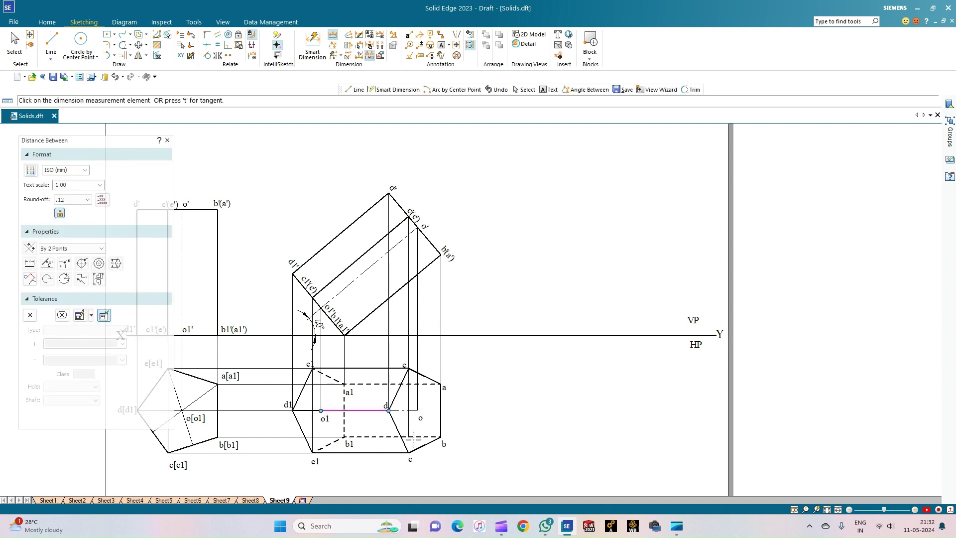
click(418, 410)
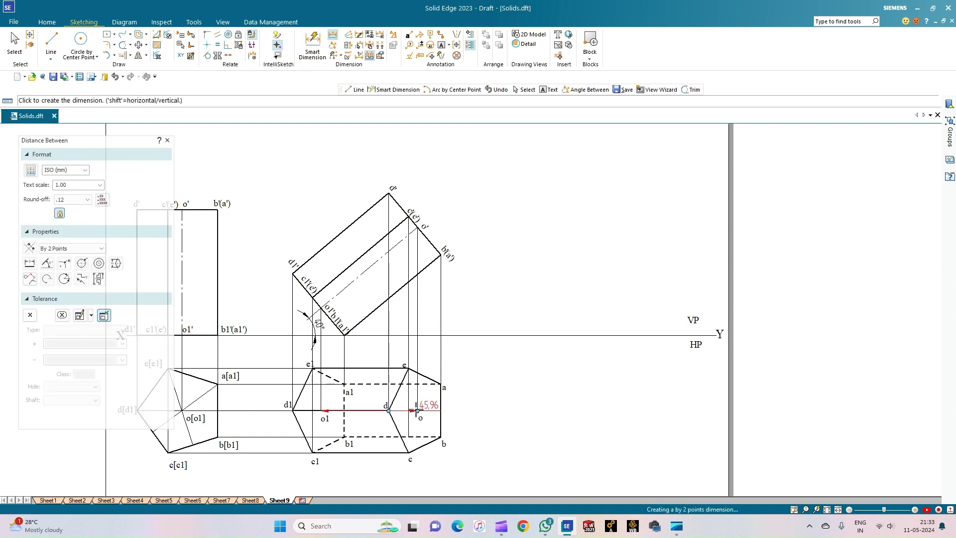
click(397, 486)
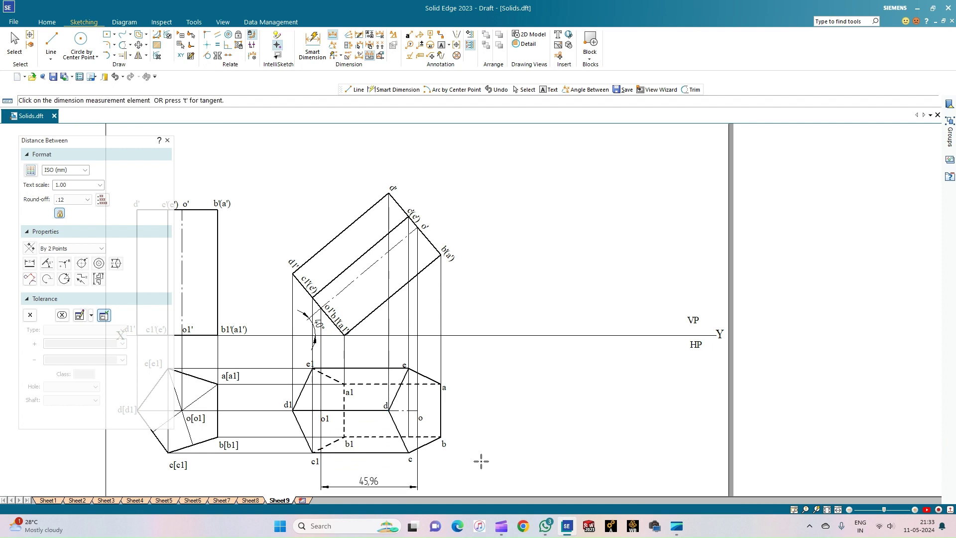
Step: Dimension the vertical edge b1'-b' of the first front view, placing the dimension beside the prism
click(313, 44)
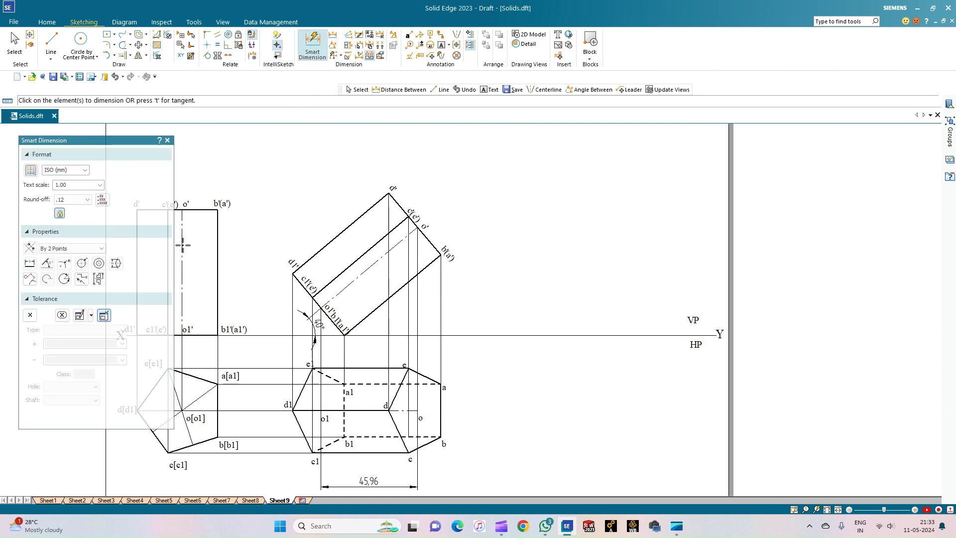
click(218, 251)
click(263, 253)
click(293, 219)
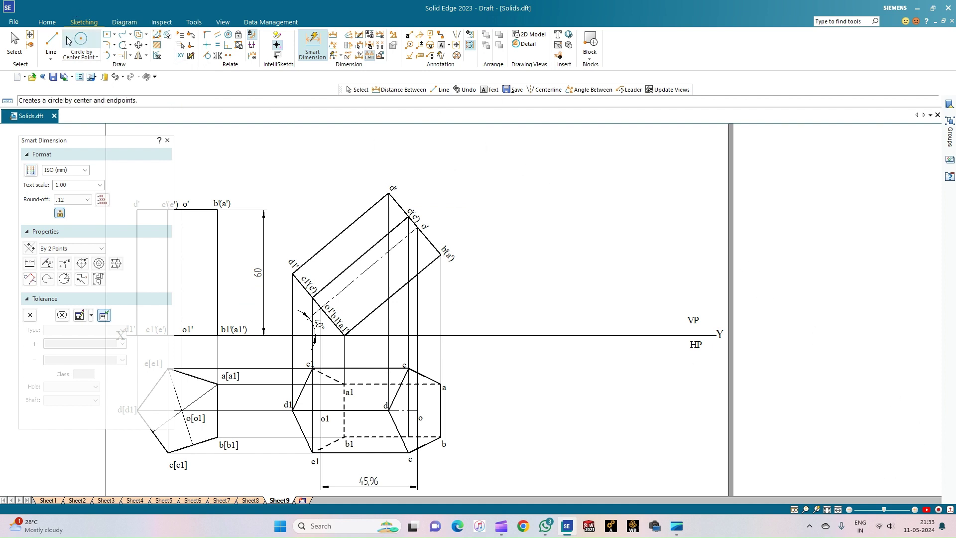
Step: Draw a solid 0.13 mm horizontal line about 74 mm long in the free area below the problem statement
click(51, 39)
click(827, 510)
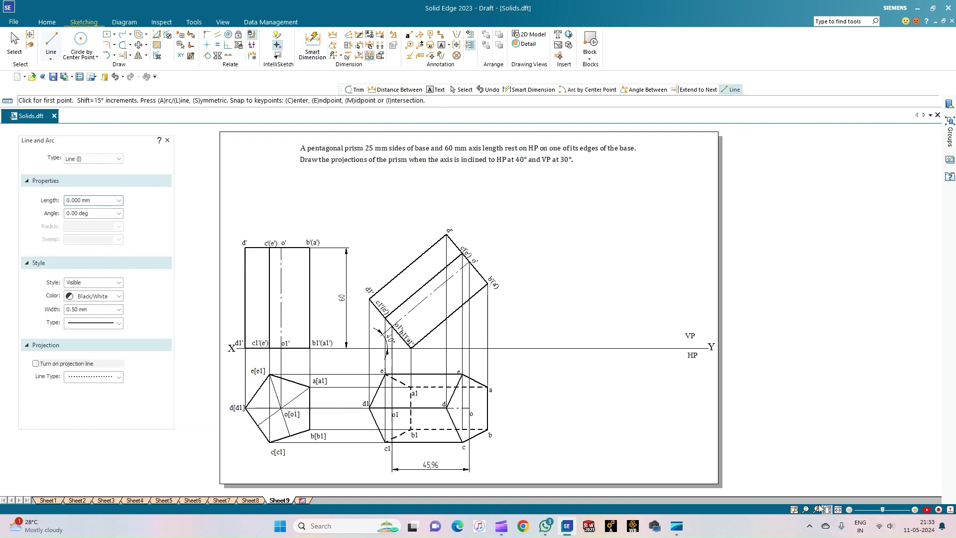
scroll(523, 241, up, 3)
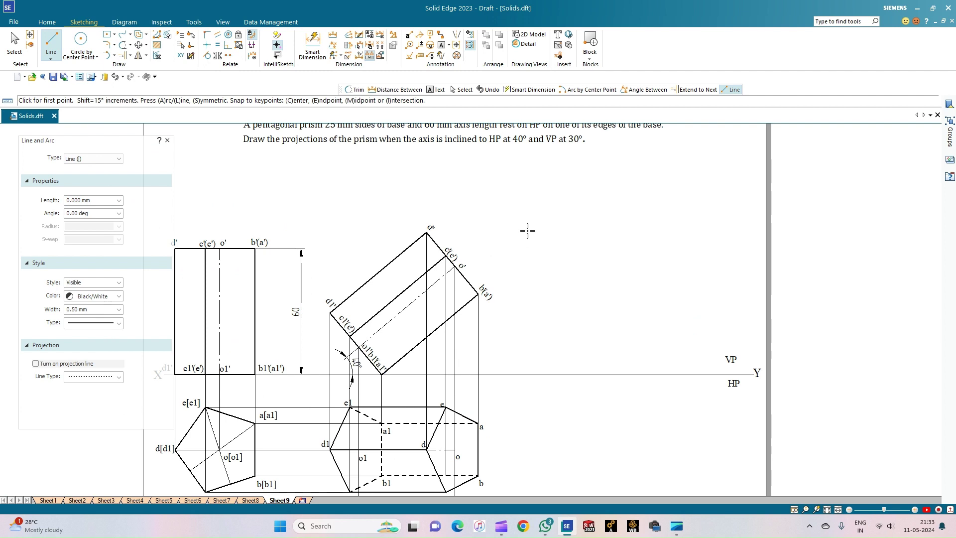
click(119, 309)
click(82, 319)
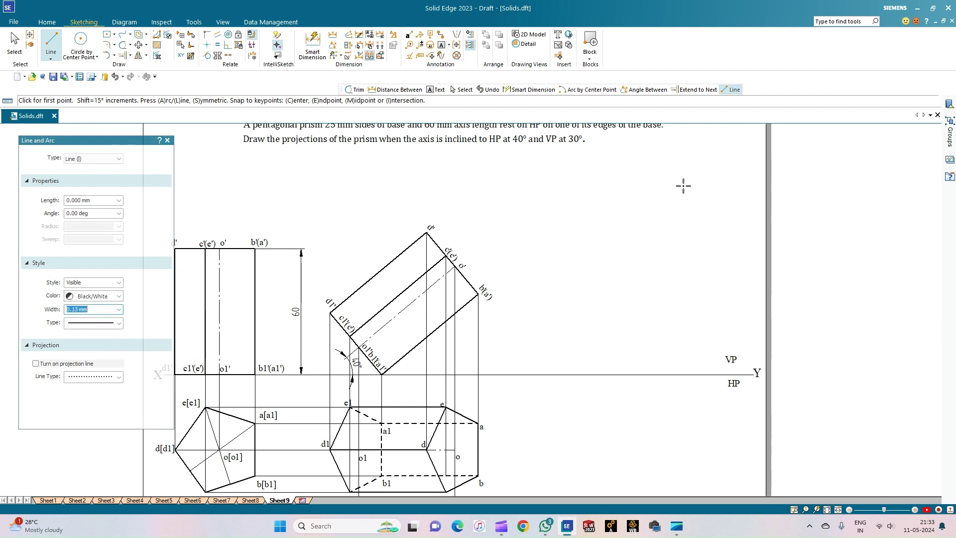
click(582, 163)
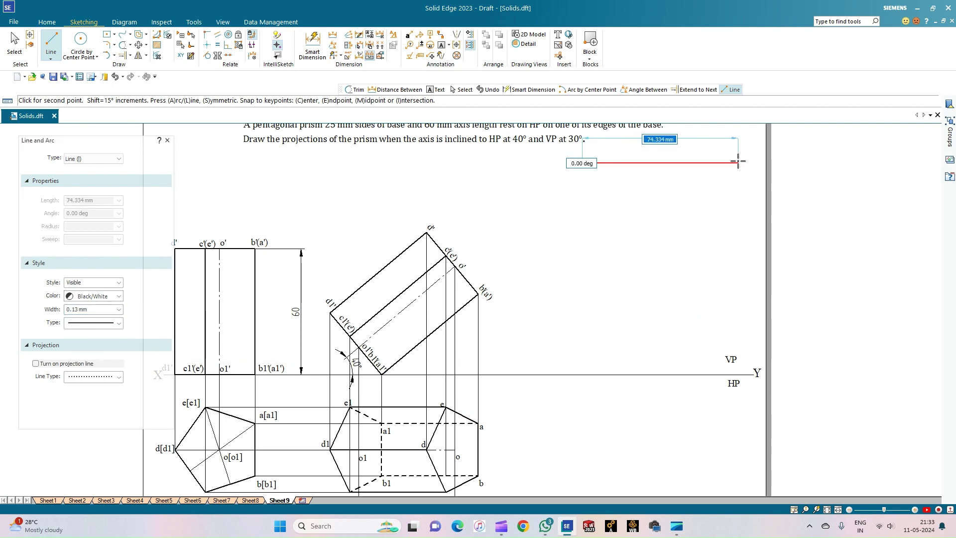
click(738, 163)
key(Escape)
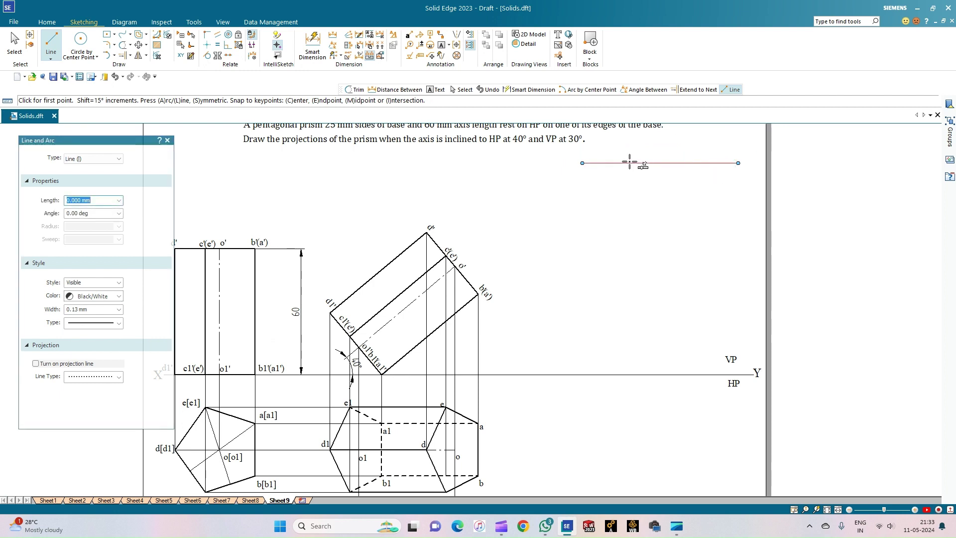
Step: Draw a 60 mm line at -30° starting from a point on the new horizontal line
click(629, 162)
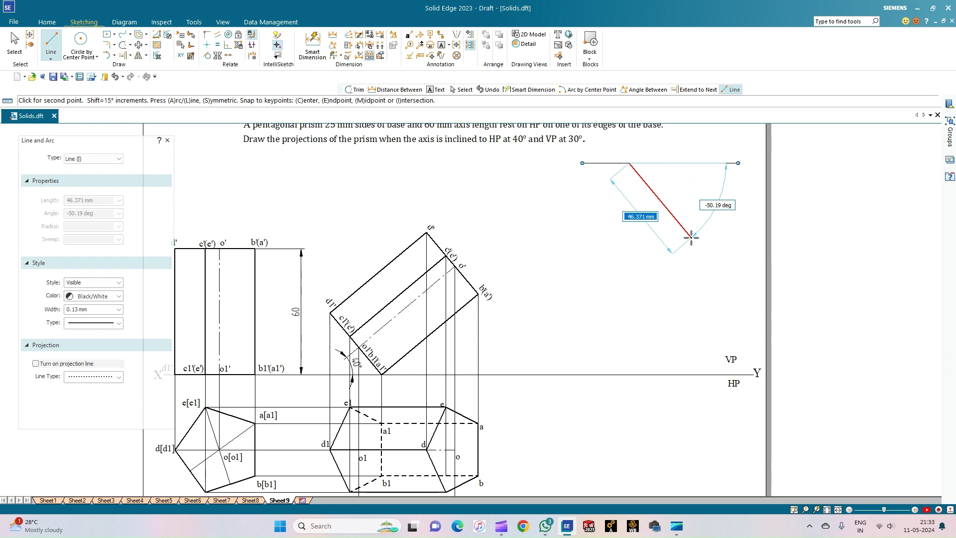
text(60)
key(Tab)
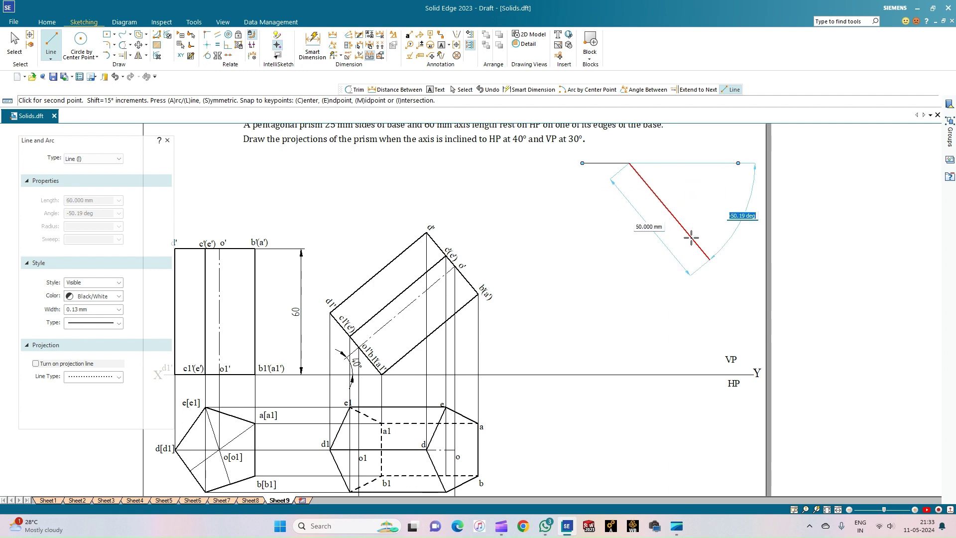
key(BackSpace)
text(-30)
key(Return)
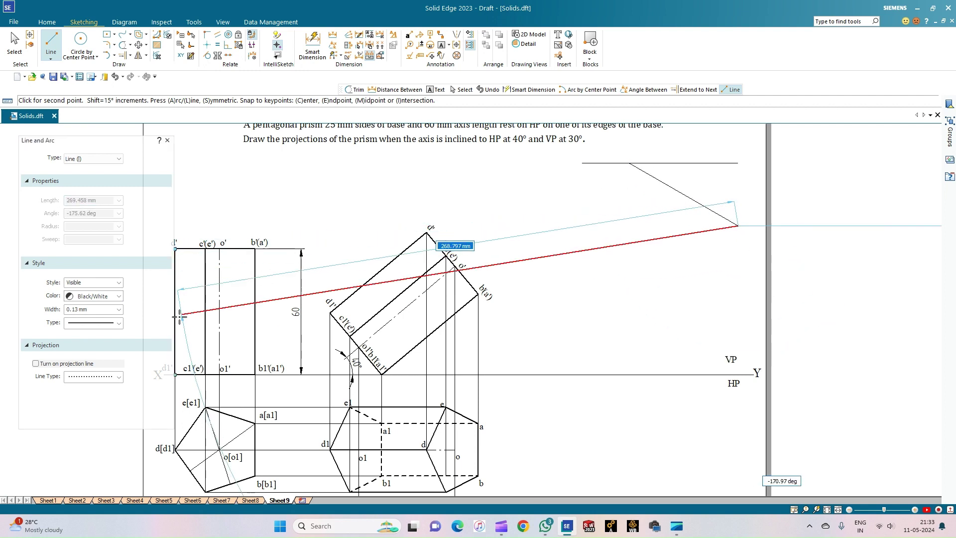
Step: Draw a dashed 0.13 mm horizontal line about 52 mm long from the inclined line's lower end to directly below its upper end
click(116, 326)
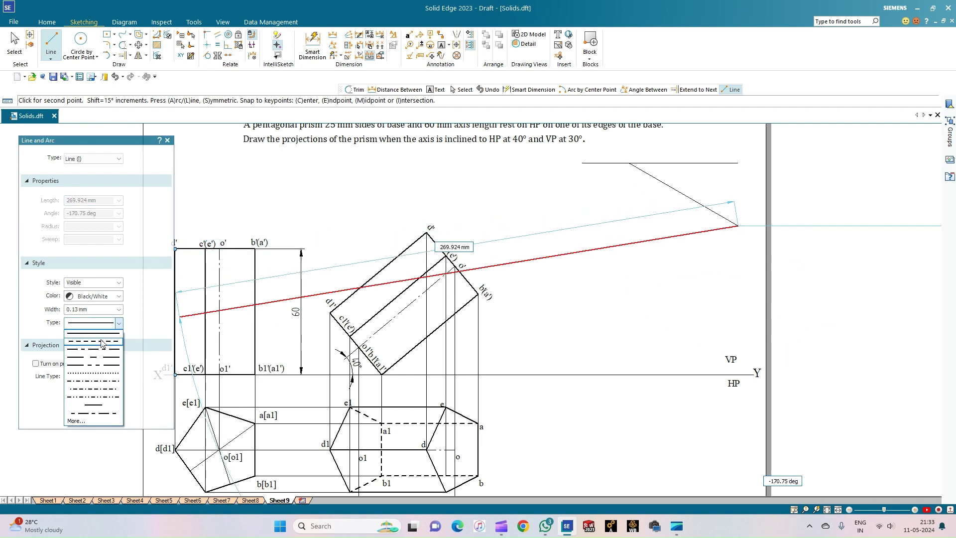
click(101, 342)
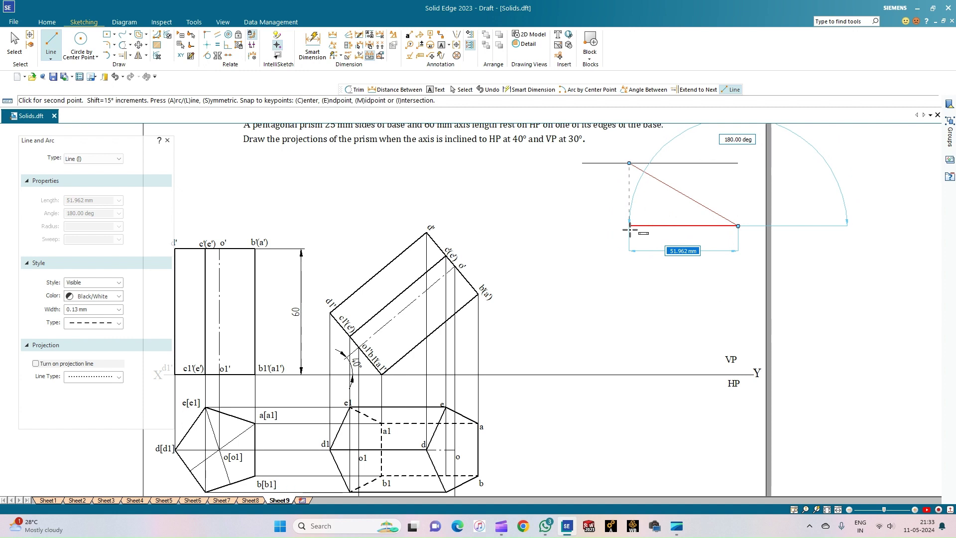
click(631, 226)
right_click(630, 203)
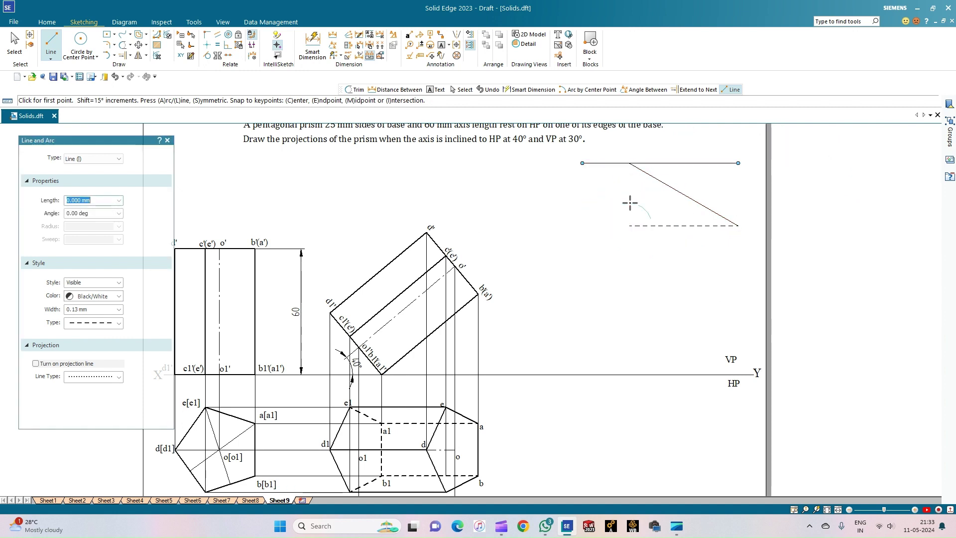
Step: Draw a solid 45.96 mm radius arc, sweeping about 38°, centred on the inclined line's upper end and crossing the dashed line
click(114, 55)
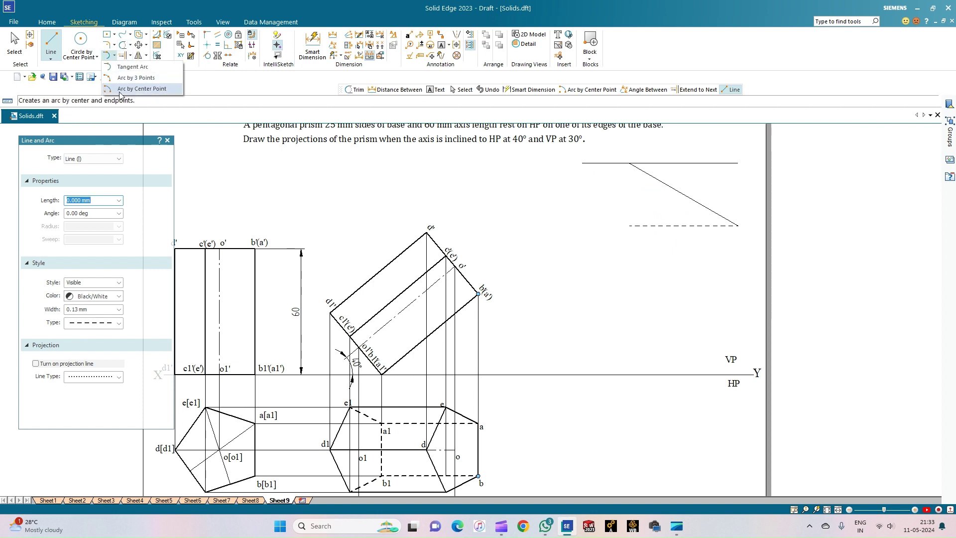
click(121, 95)
click(631, 164)
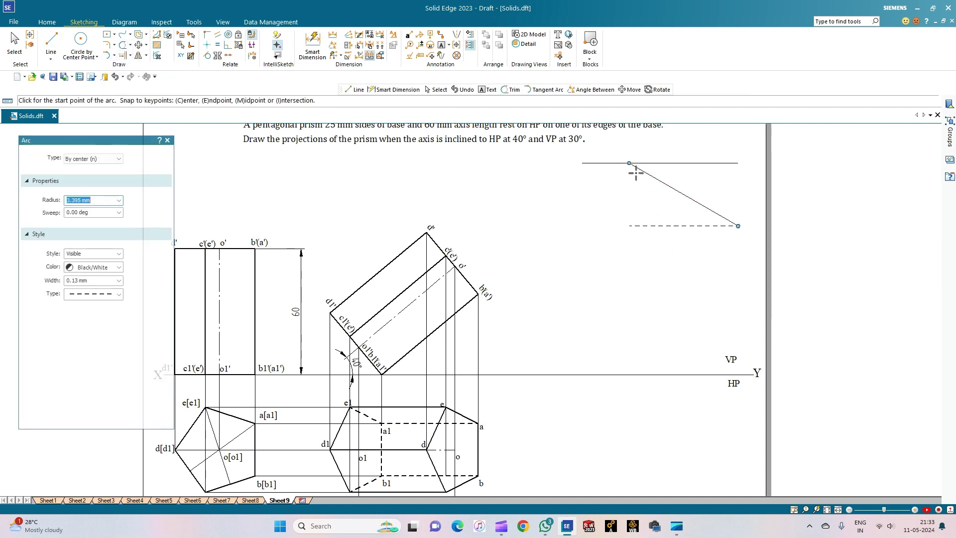
click(120, 295)
click(89, 305)
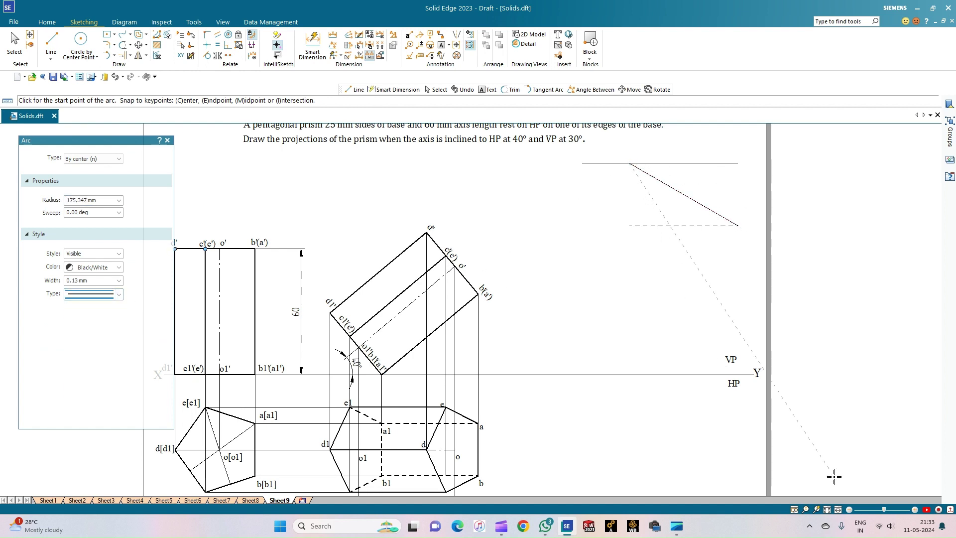
click(829, 510)
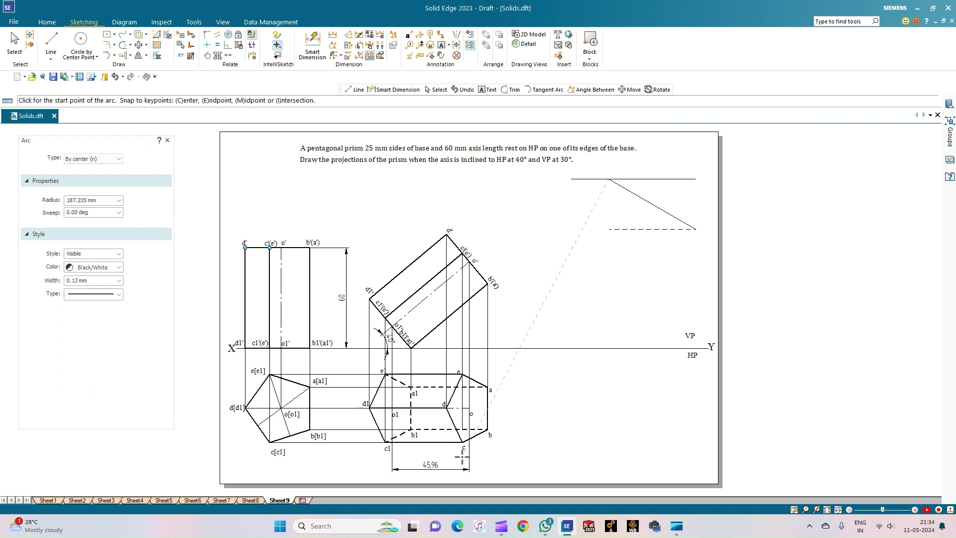
click(97, 200)
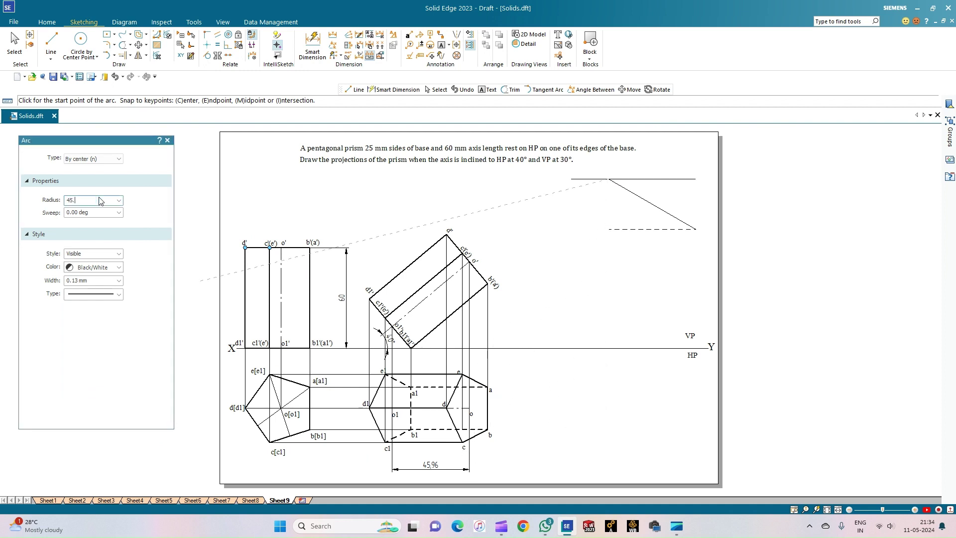
click(684, 195)
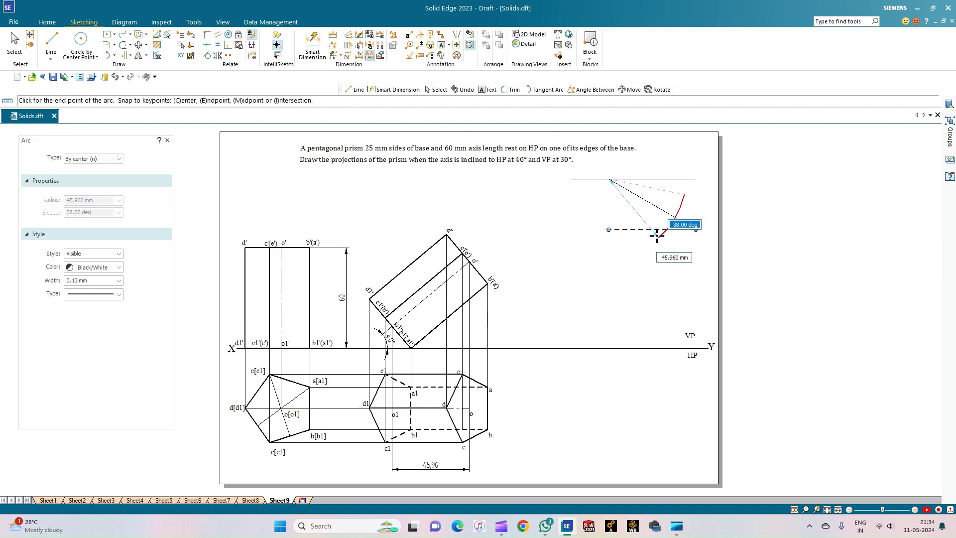
click(657, 237)
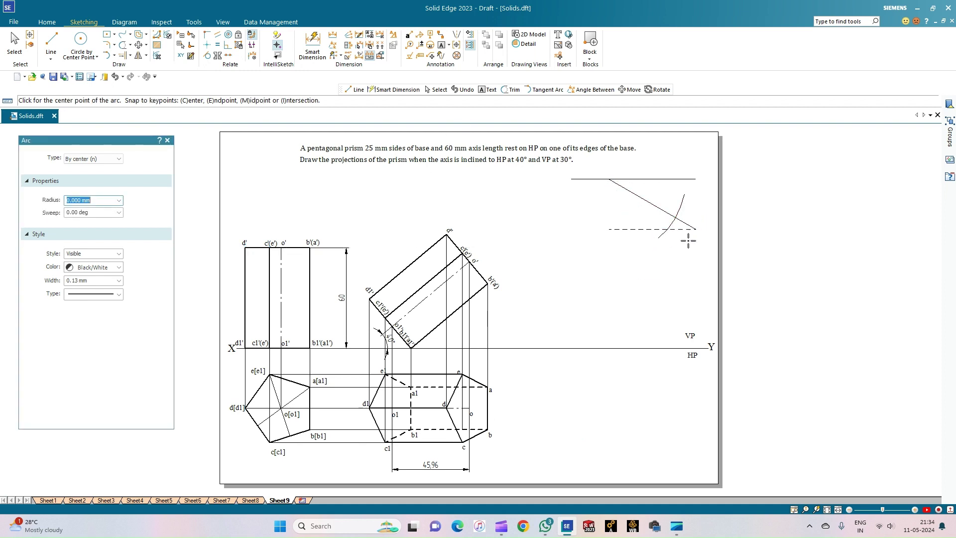
Step: Draw a line from the intersection of the arc and the dashed line to the arc's centre on the upper horizontal line
click(51, 41)
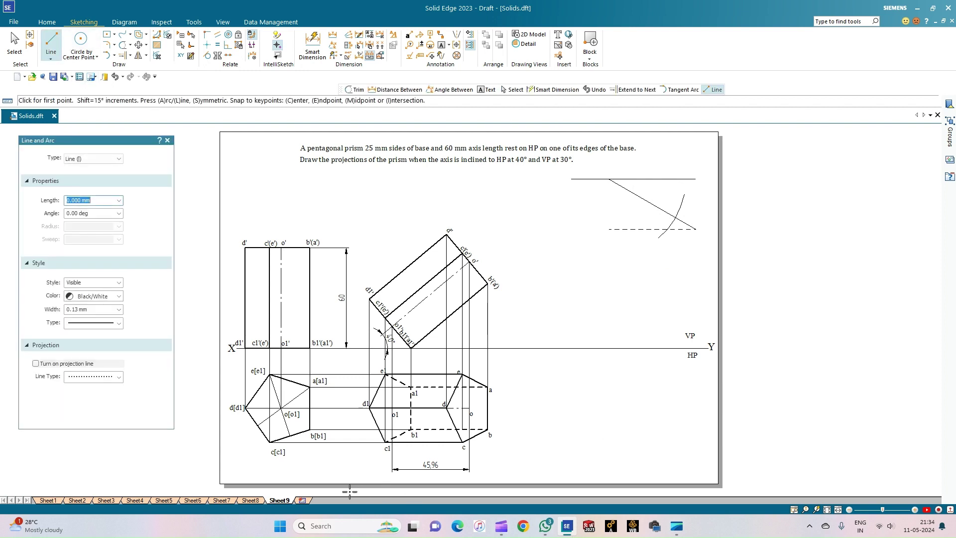
click(668, 230)
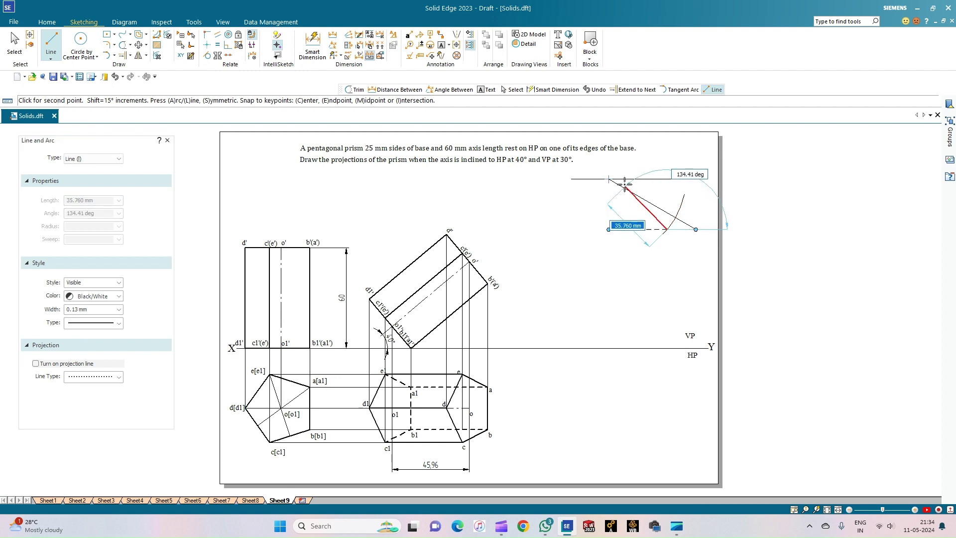
click(610, 178)
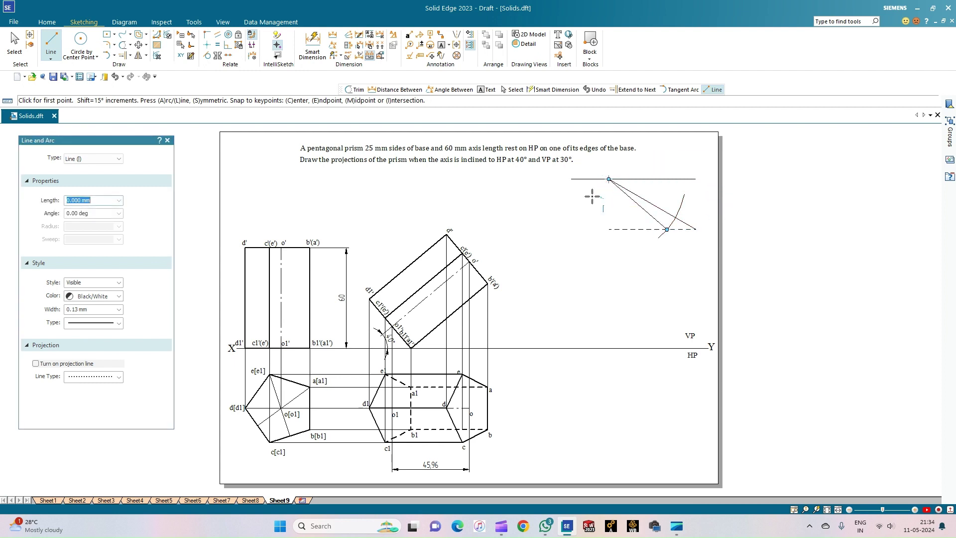
Step: Dimension the angles of both inclined lines from the upper horizontal line in the construction below the problem statement
scroll(609, 214, up, 1)
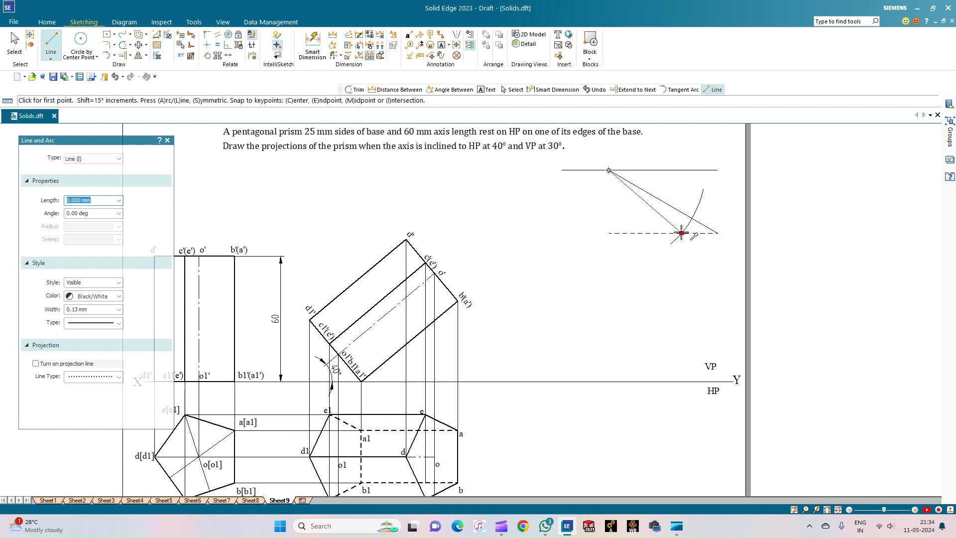
click(333, 45)
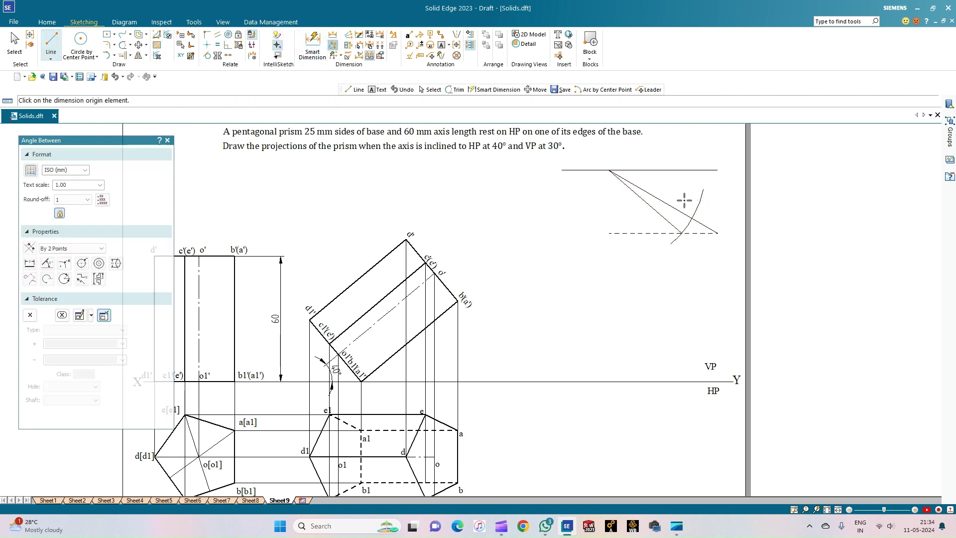
click(665, 170)
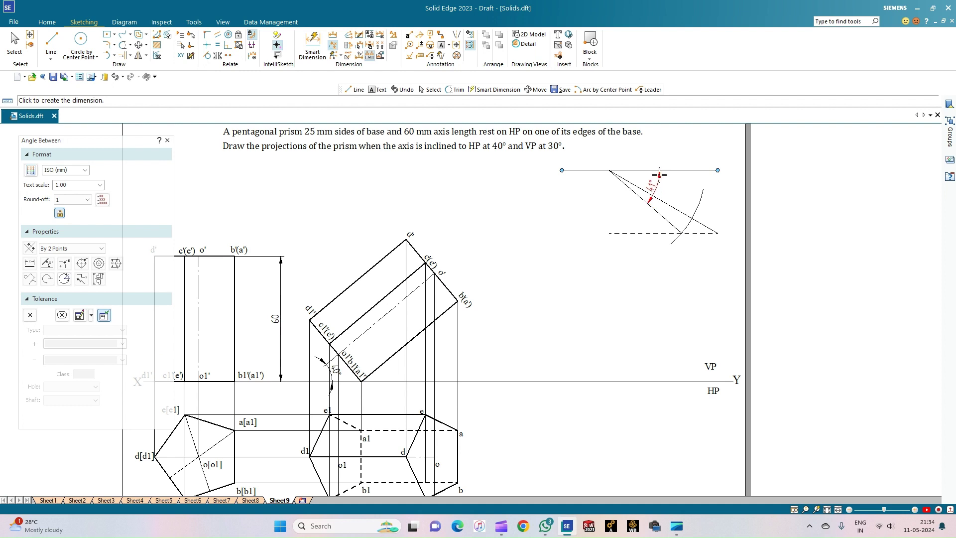
click(659, 174)
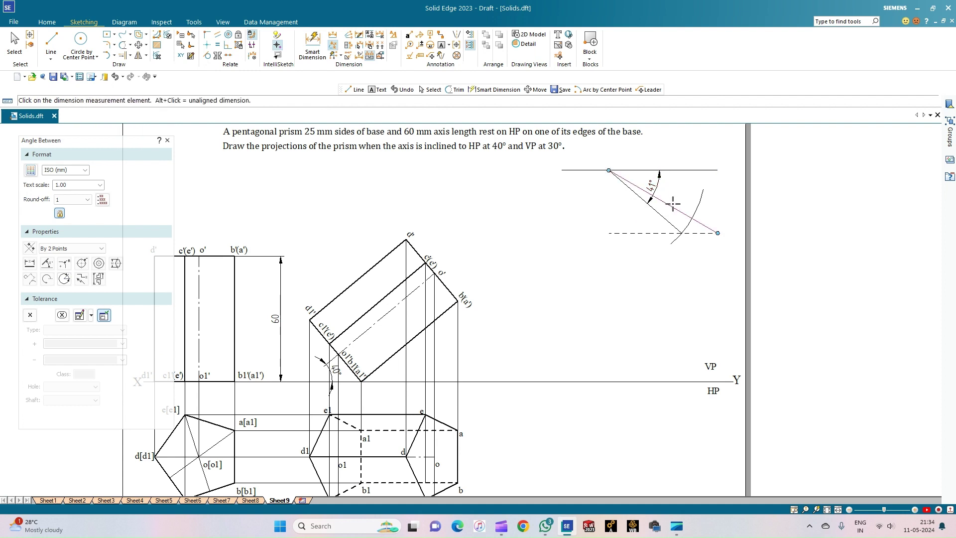
click(688, 169)
click(679, 193)
Step: Draw a line at -180+41 degrees from a point on the XY line near Y, reaching down to near the sheet's lower edge
scroll(566, 477, down, 1)
scroll(565, 361, up, 1)
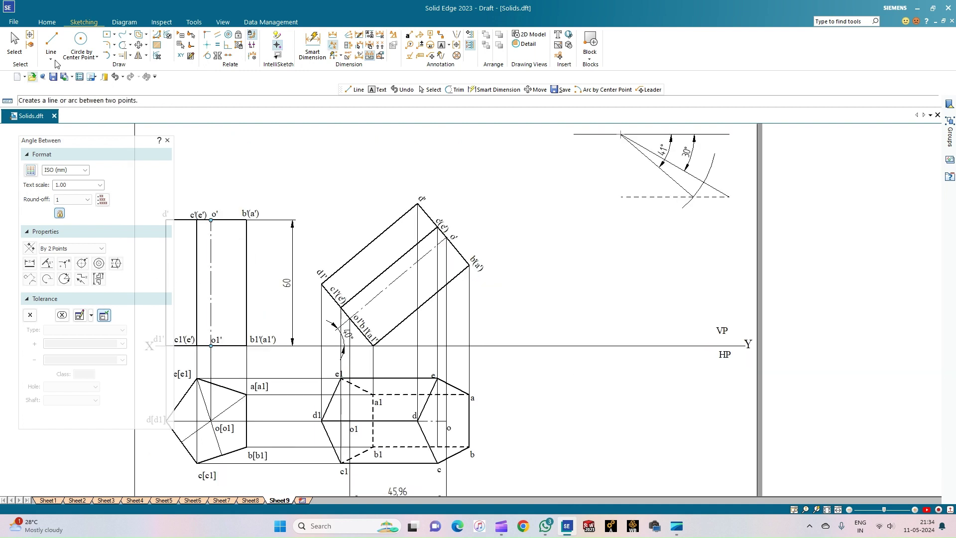
click(47, 22)
click(84, 22)
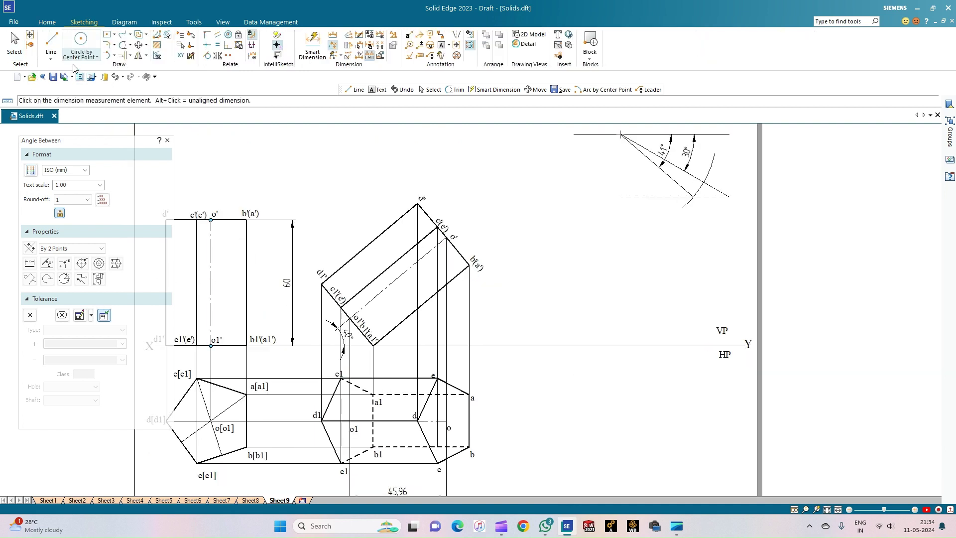
click(51, 42)
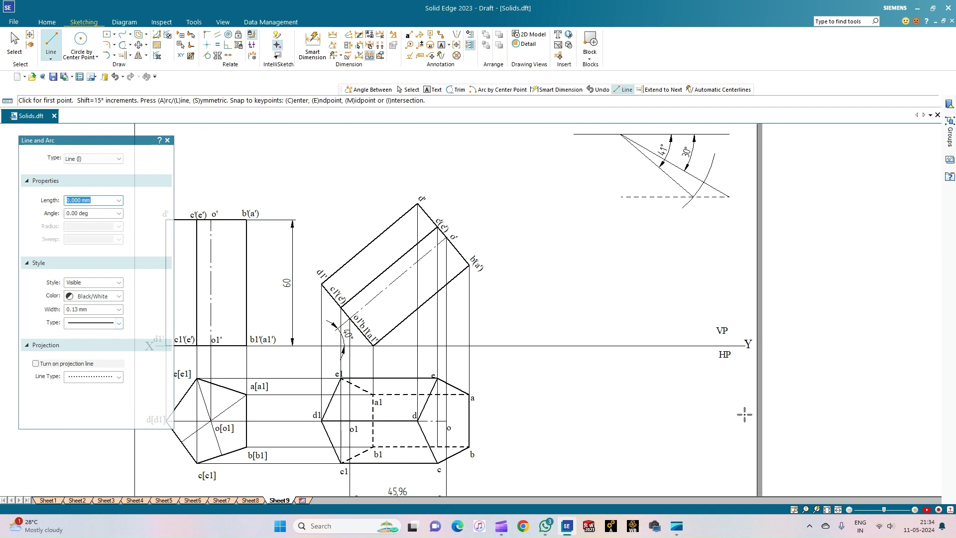
click(827, 509)
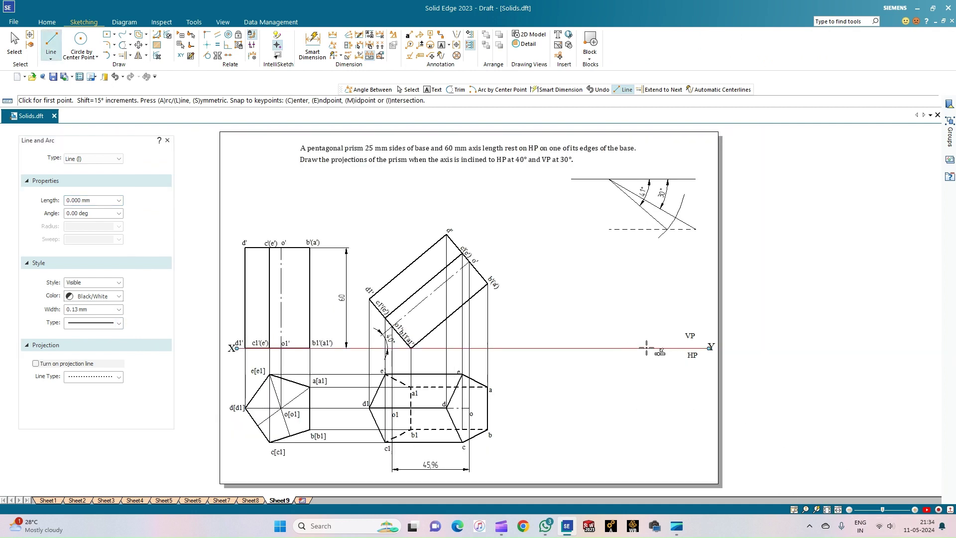
click(670, 349)
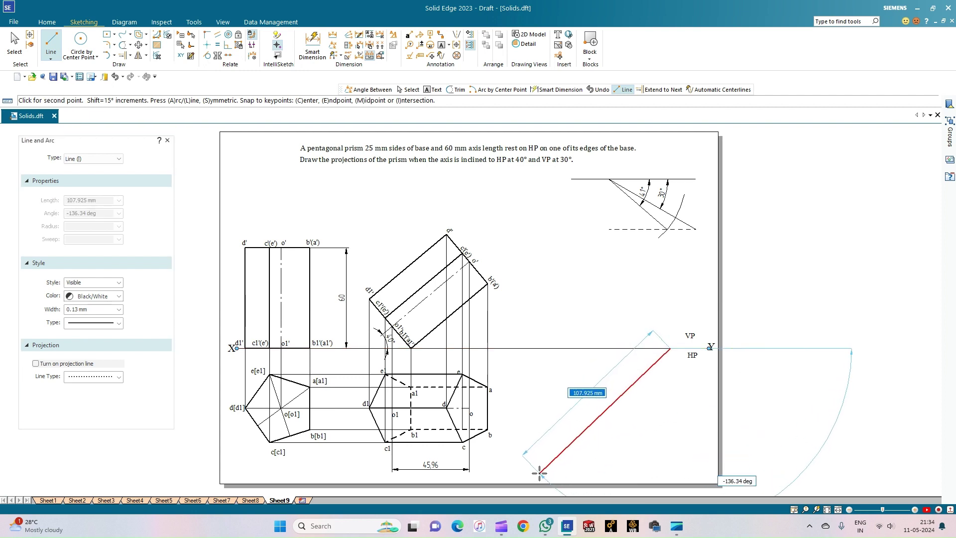
key(Tab)
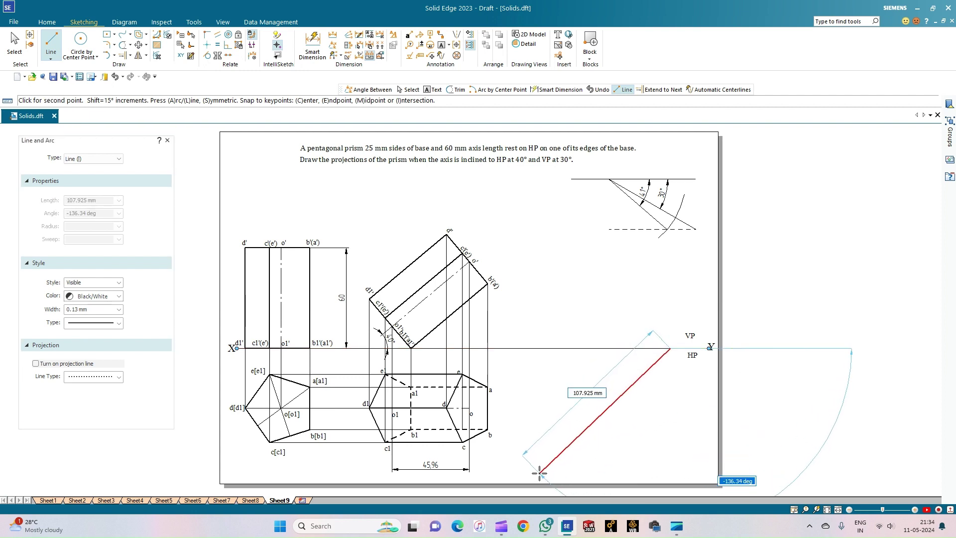
text(-180+4)
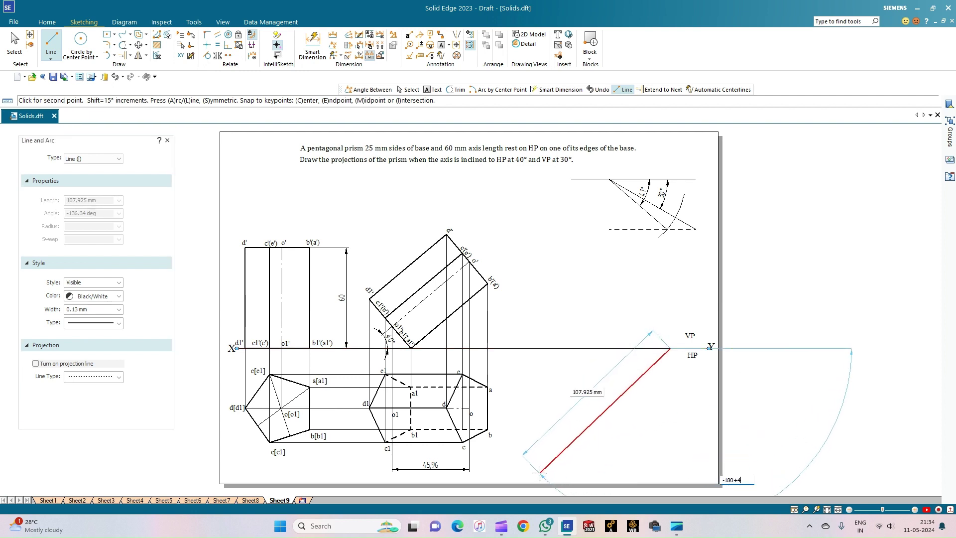
text(1)
key(Tab)
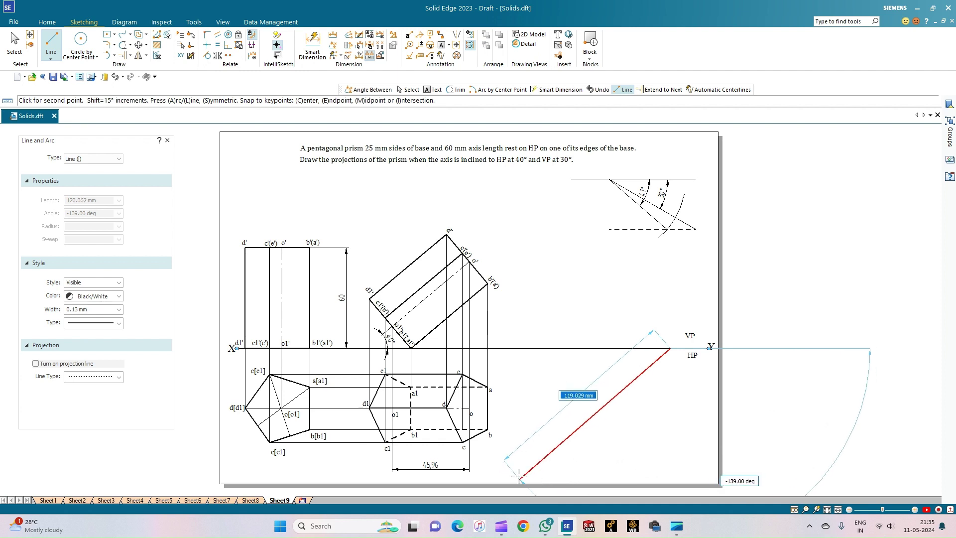
key(Return)
key(Escape)
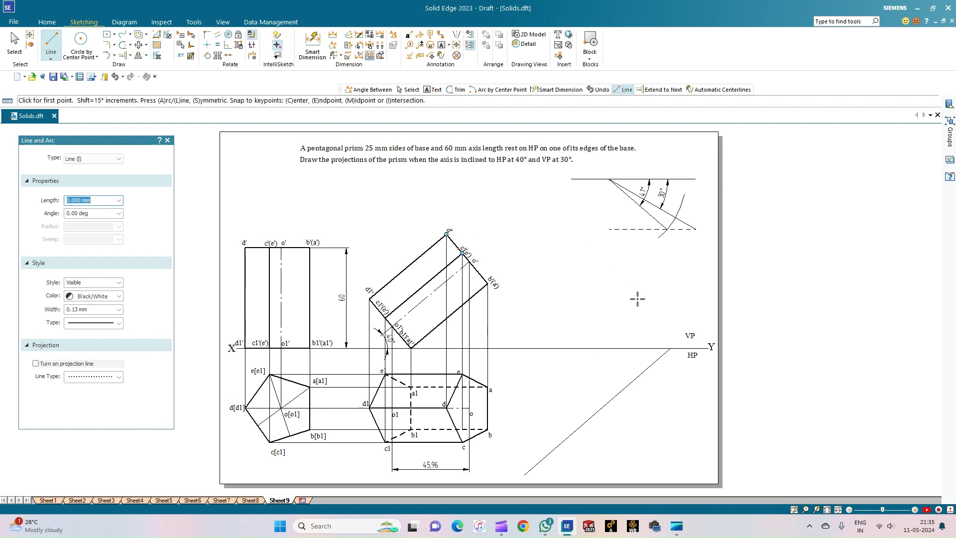
Step: Dimension the angle between the XY line and the new inclined line below it
scroll(638, 299, up, 1)
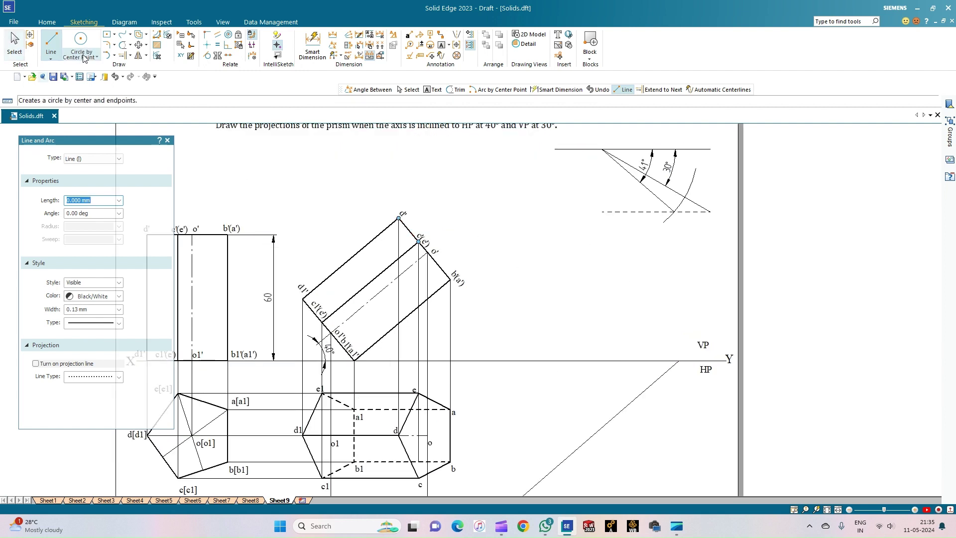
click(14, 44)
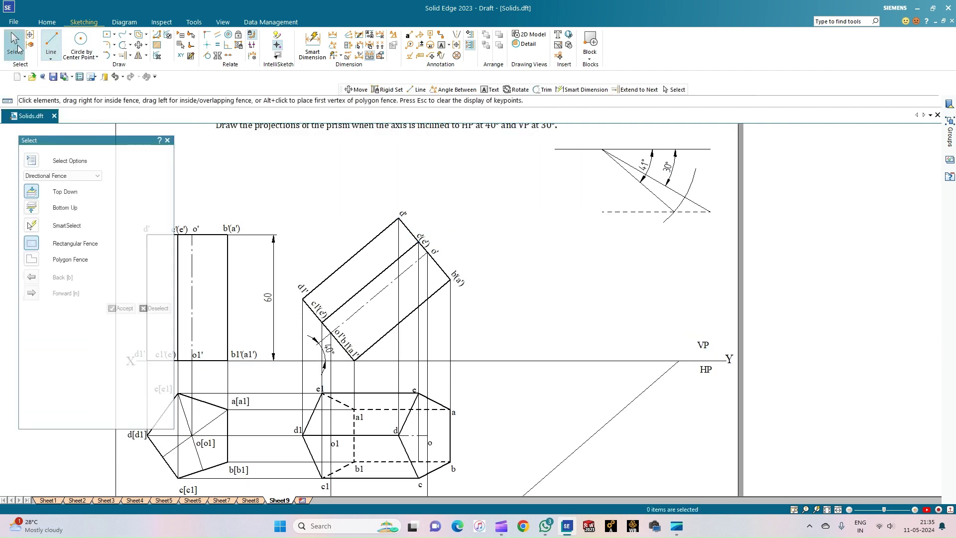
click(334, 44)
click(658, 380)
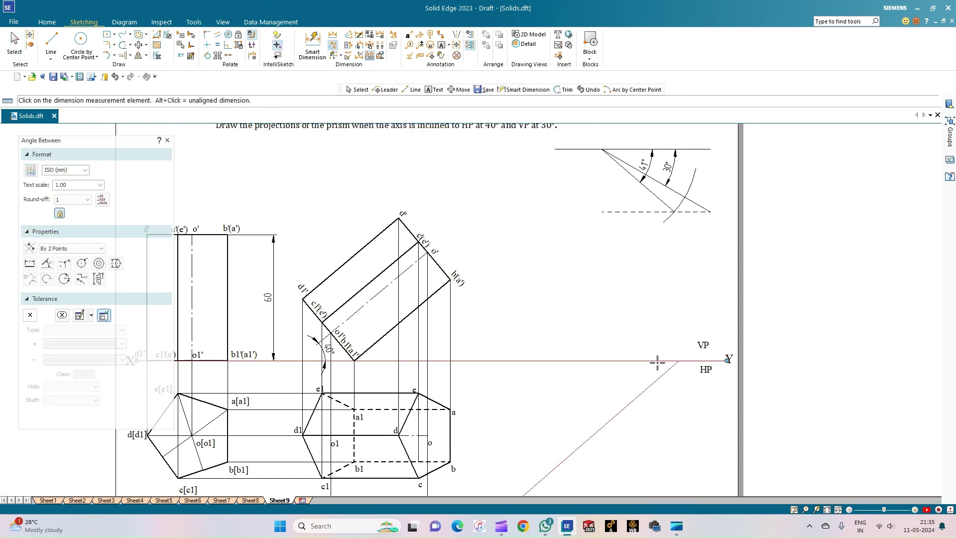
click(660, 360)
click(639, 367)
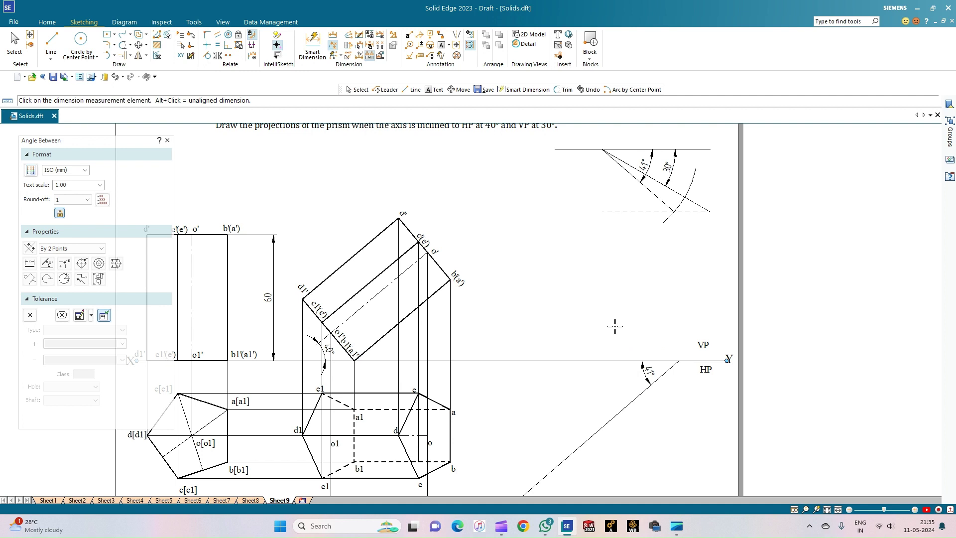
Step: Place a copy of the second top view aligned with the 41° line and move it along that line closer to XY
scroll(615, 326, down, 1)
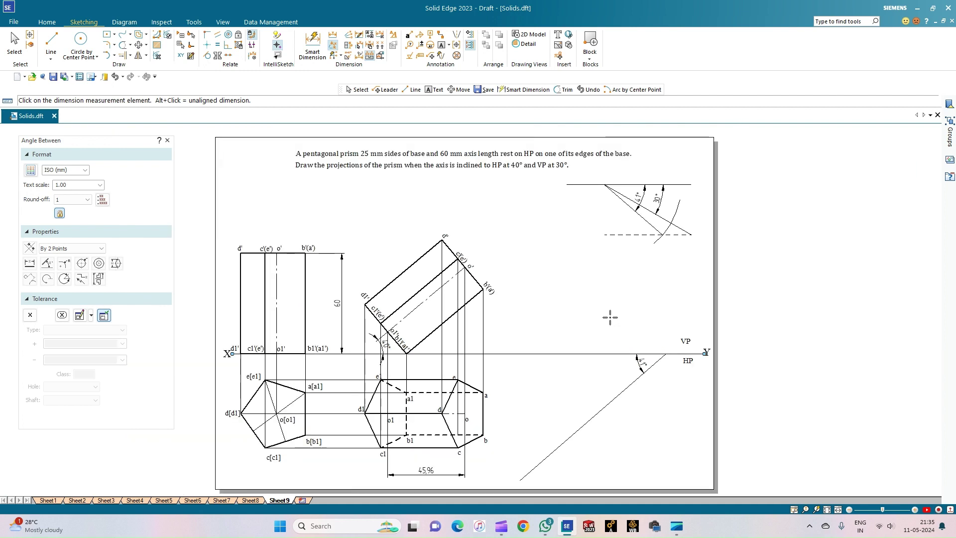
key(ctrl+v)
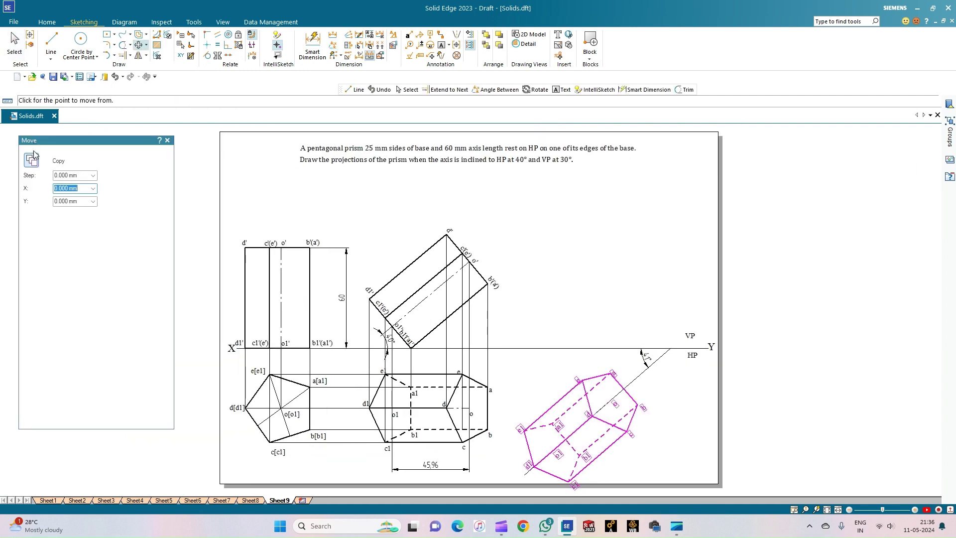
click(610, 402)
click(620, 391)
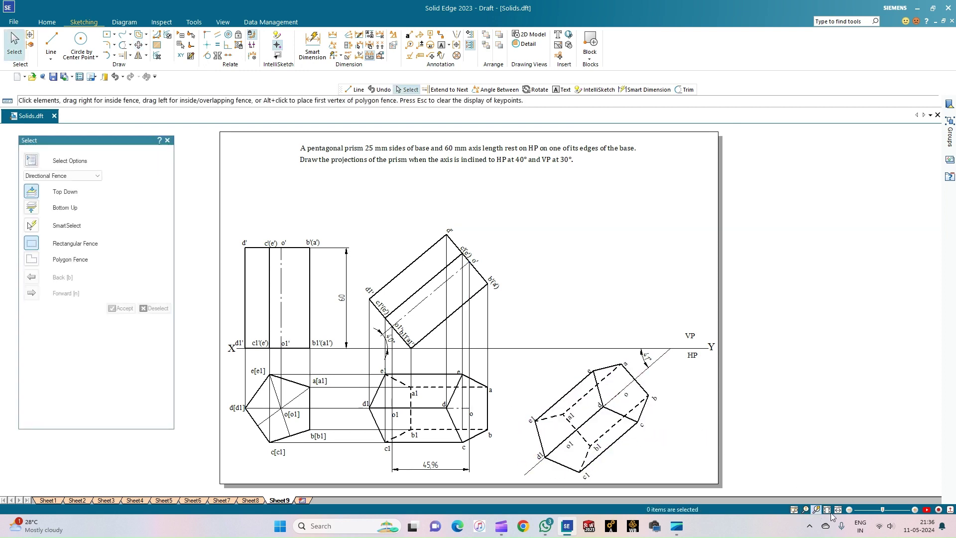
Step: Draw horizontal projector lines from d' and c'(e') of the tilted front view across to the area above the rotated top view
click(792, 512)
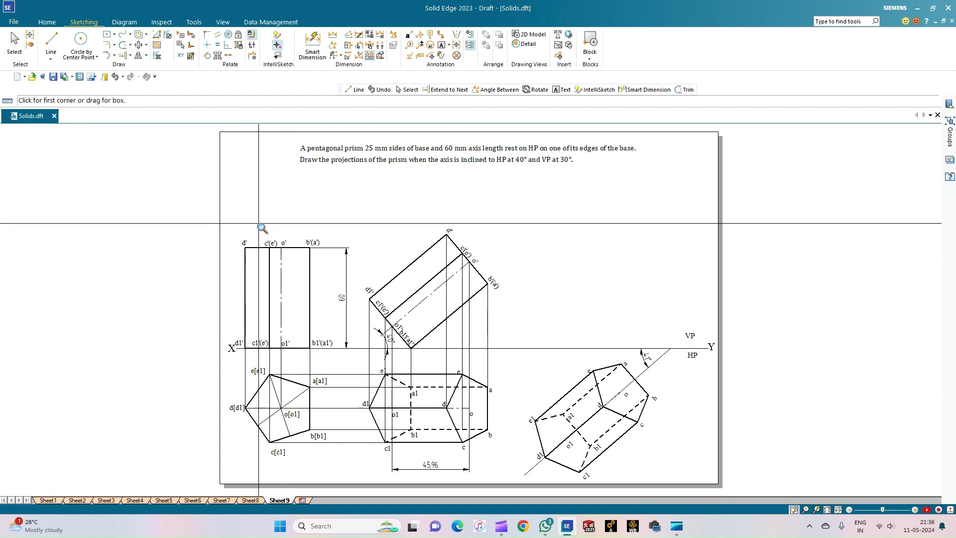
drag(241, 222, 662, 500)
key(Escape)
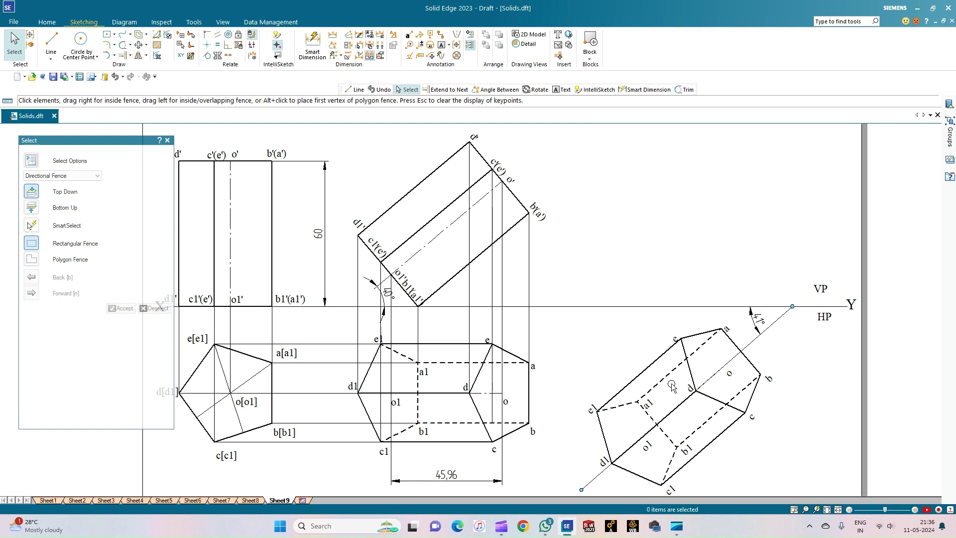
click(51, 42)
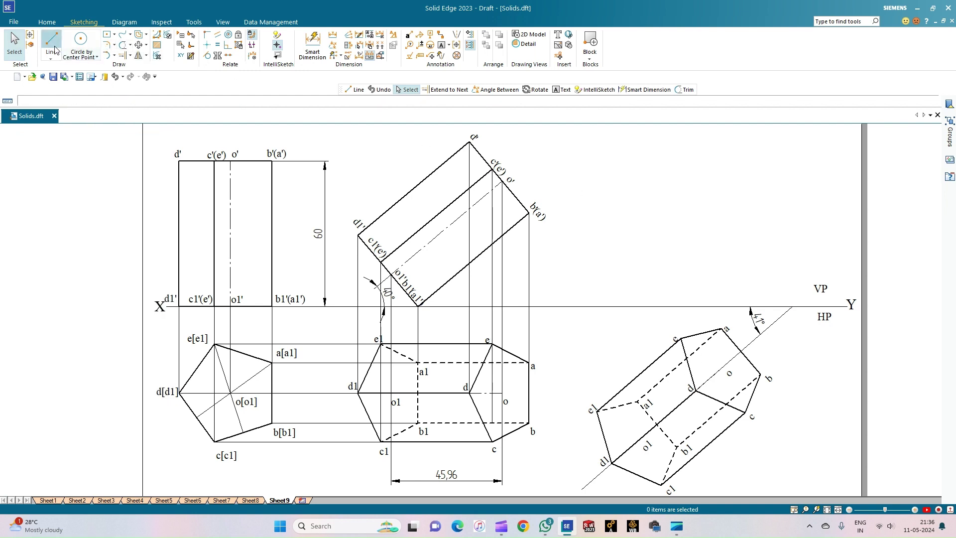
click(469, 142)
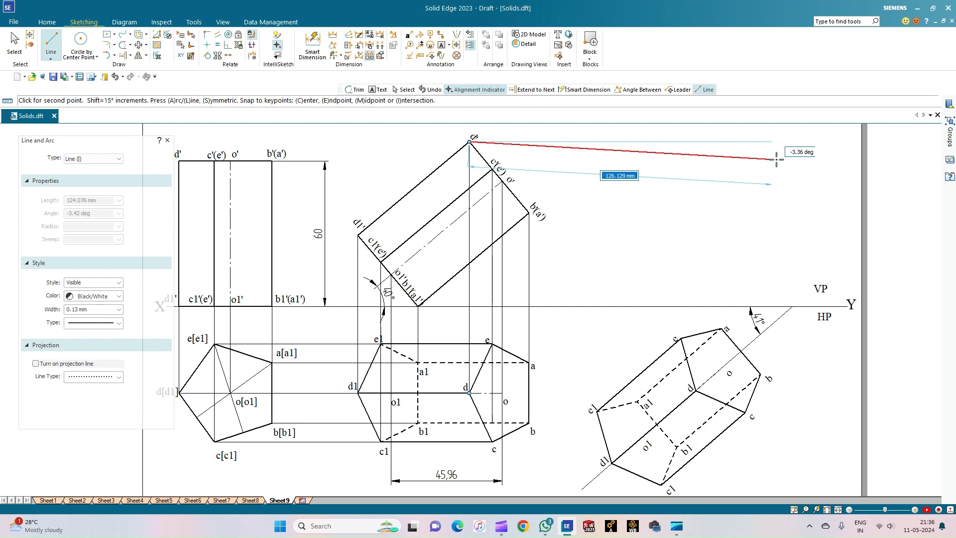
click(820, 142)
right_click(820, 143)
click(492, 169)
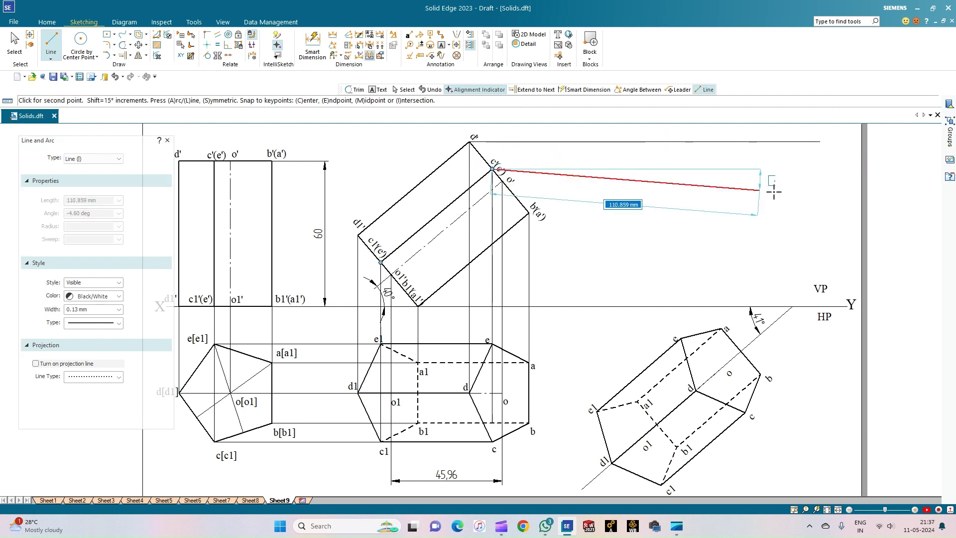
click(821, 169)
right_click(821, 172)
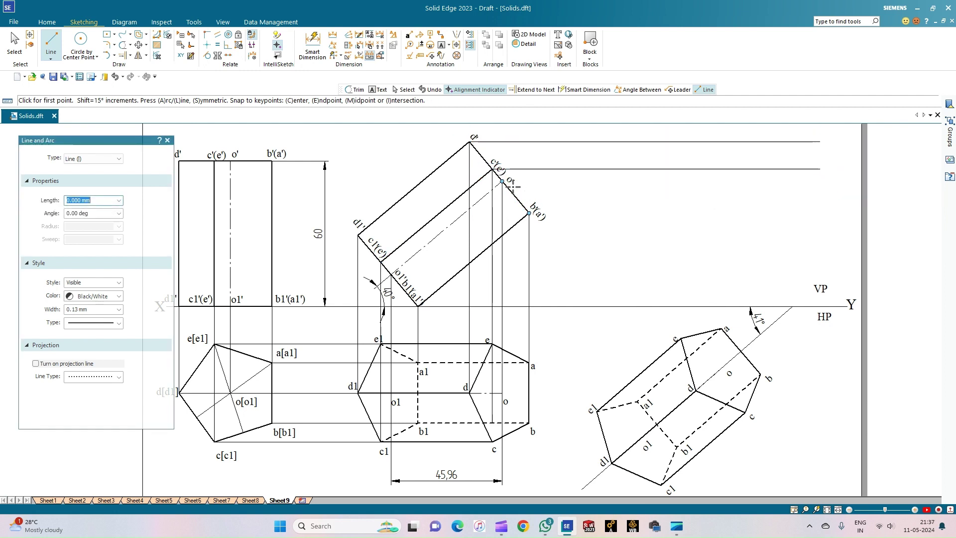
Step: Draw horizontal projector lines from o' and b'(a') of the tilted front view, ending level with the projectors above them
click(501, 180)
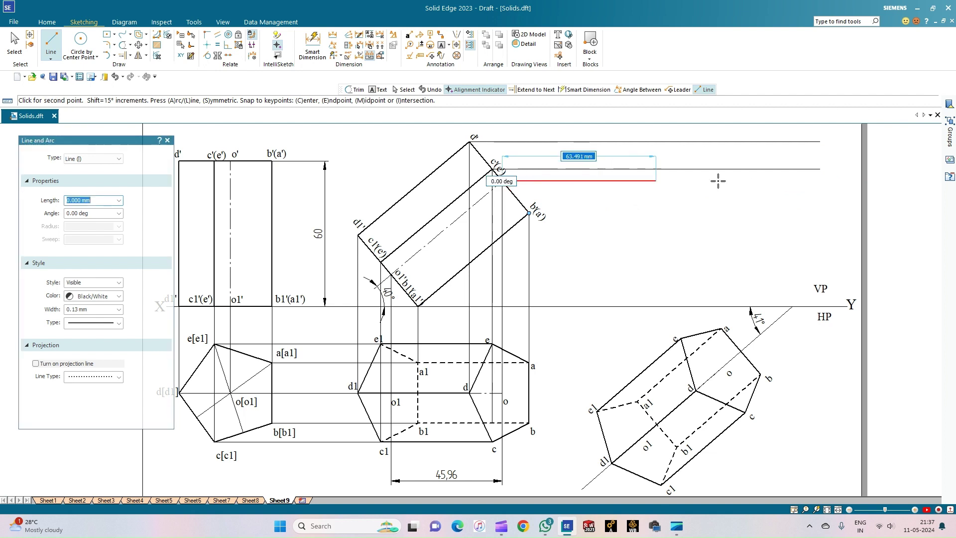
click(821, 181)
right_click(825, 195)
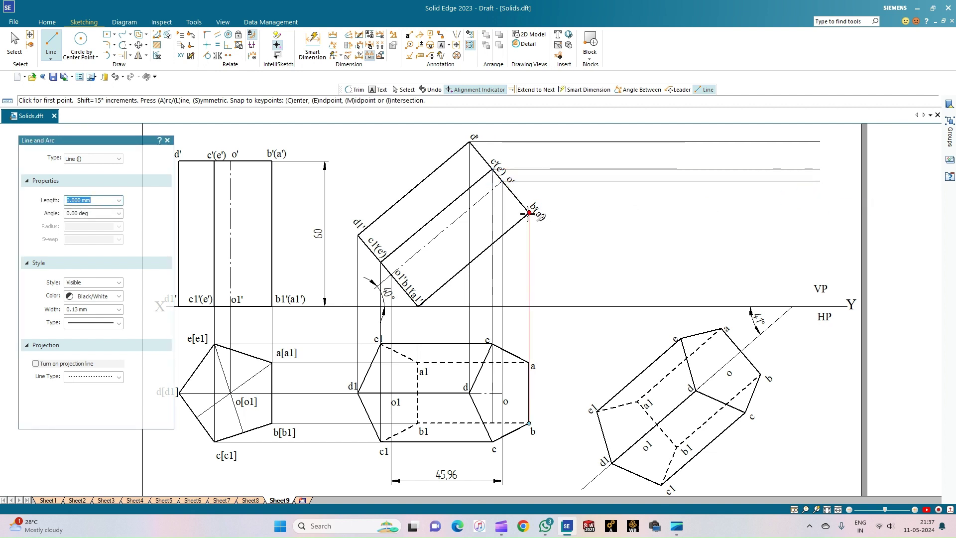
click(529, 214)
click(820, 214)
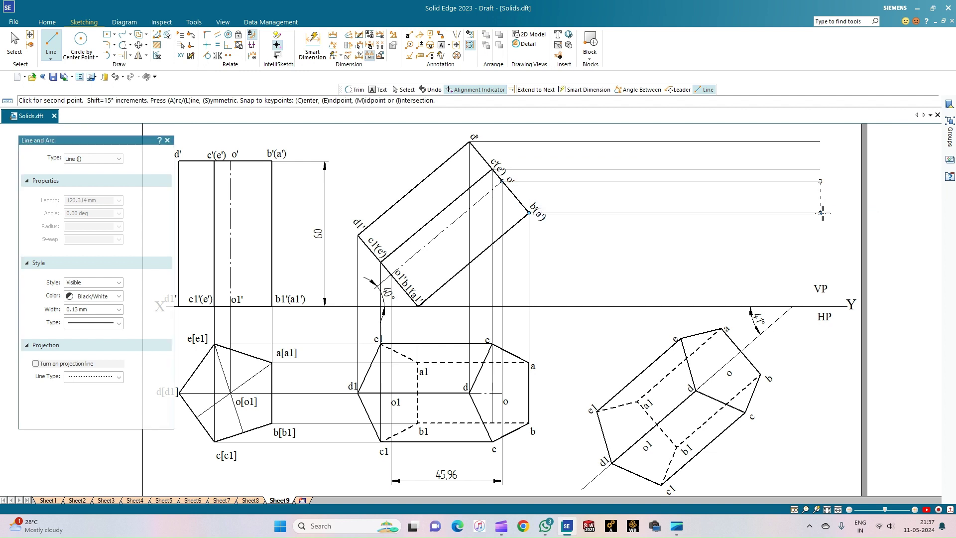
right_click(827, 208)
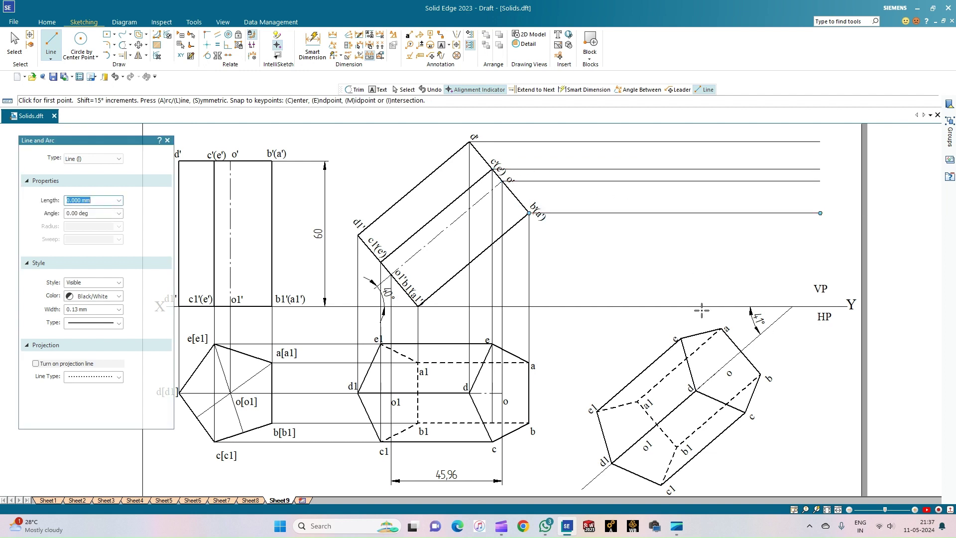
Step: Draw vertical projectors from a and b of the rotated top view up to the b'(a') projector, and from e up to the c'(e') projector
click(721, 329)
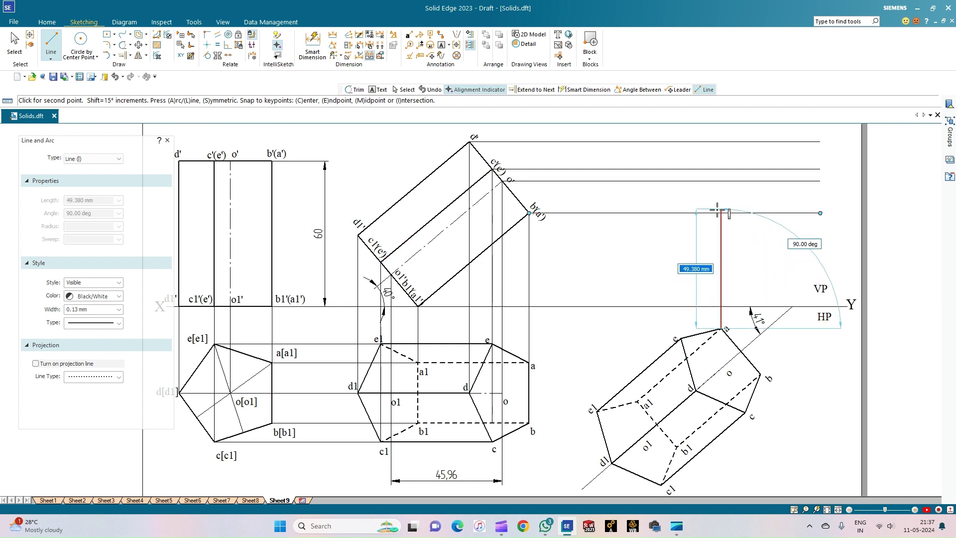
click(761, 374)
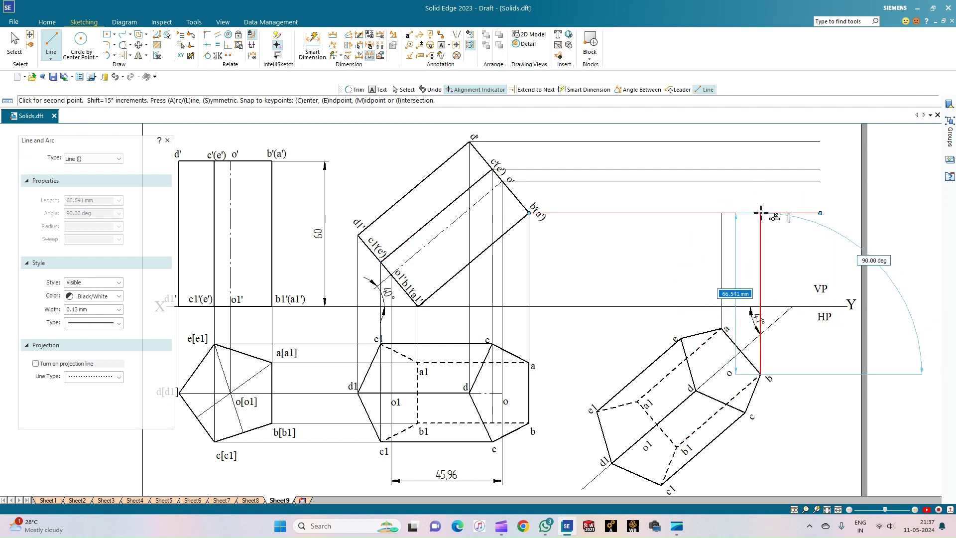
click(760, 213)
right_click(698, 280)
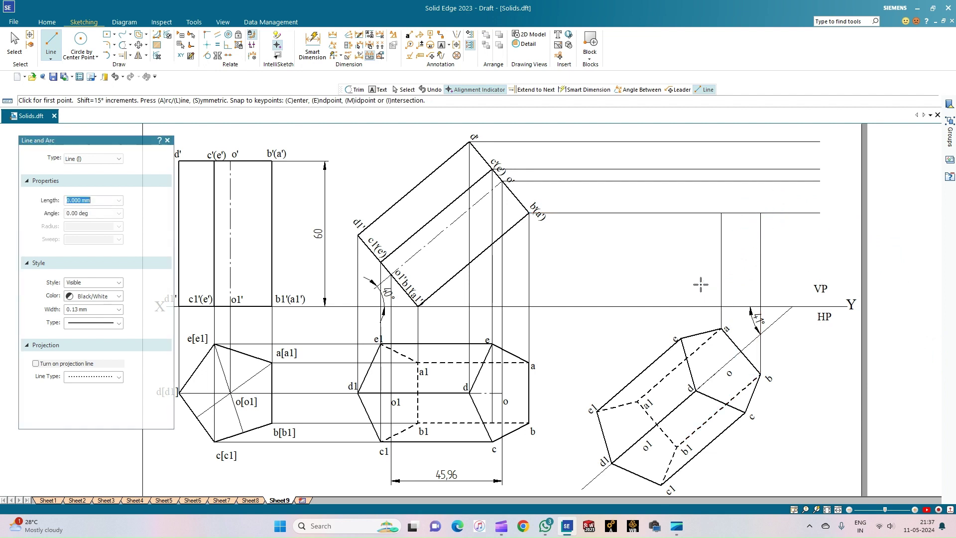
click(681, 338)
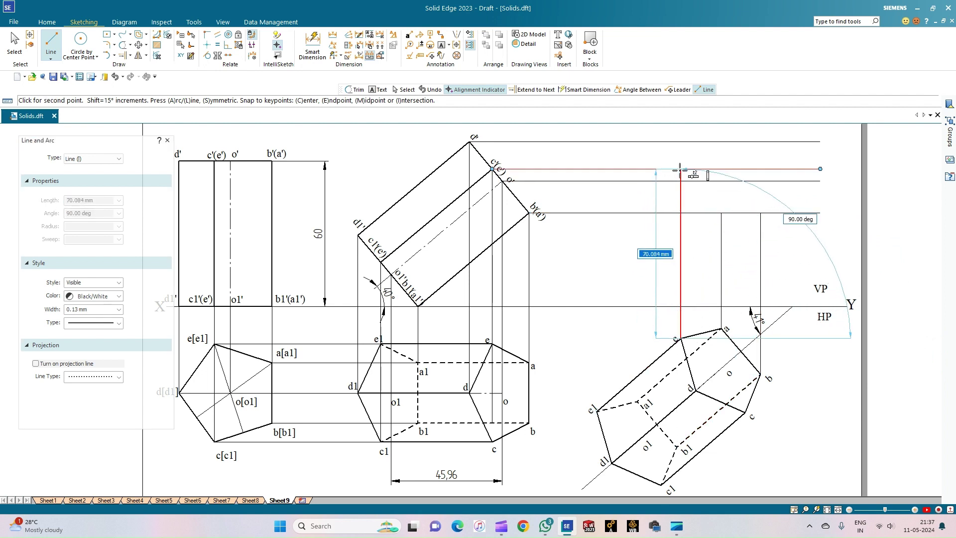
click(681, 170)
right_click(712, 282)
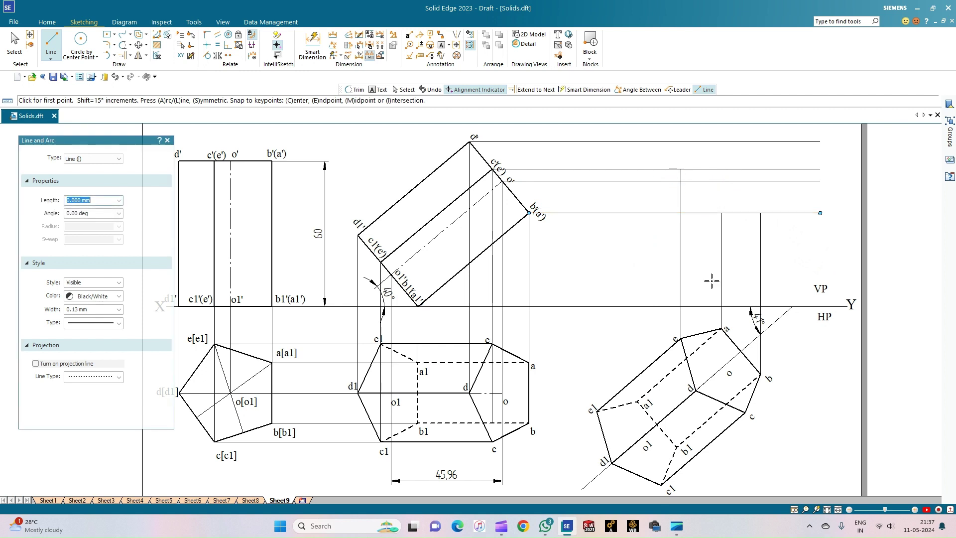
Step: Draw vertical projectors from d, c and o of the rotated top view up to the d', c'(e') and o' horizontal projectors respectively
click(697, 390)
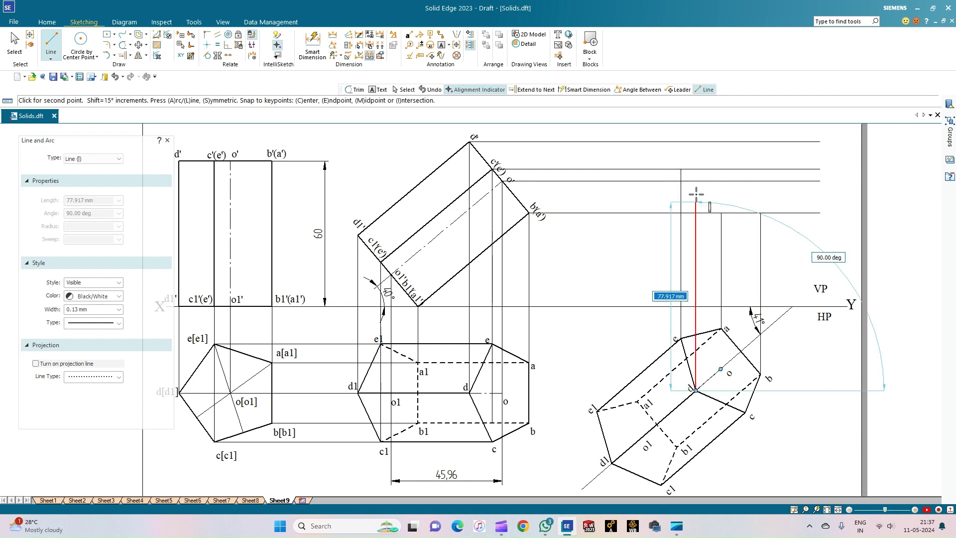
click(694, 142)
right_click(717, 279)
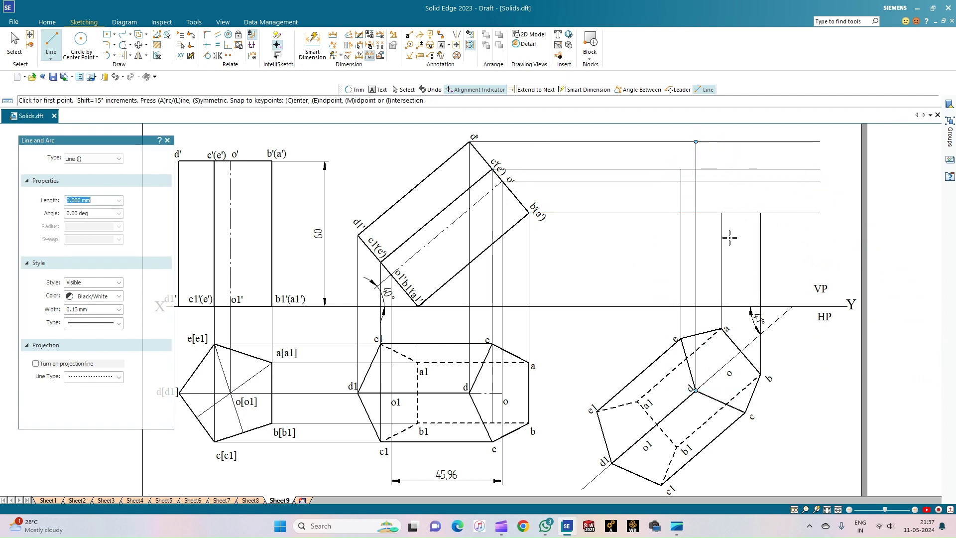
click(746, 413)
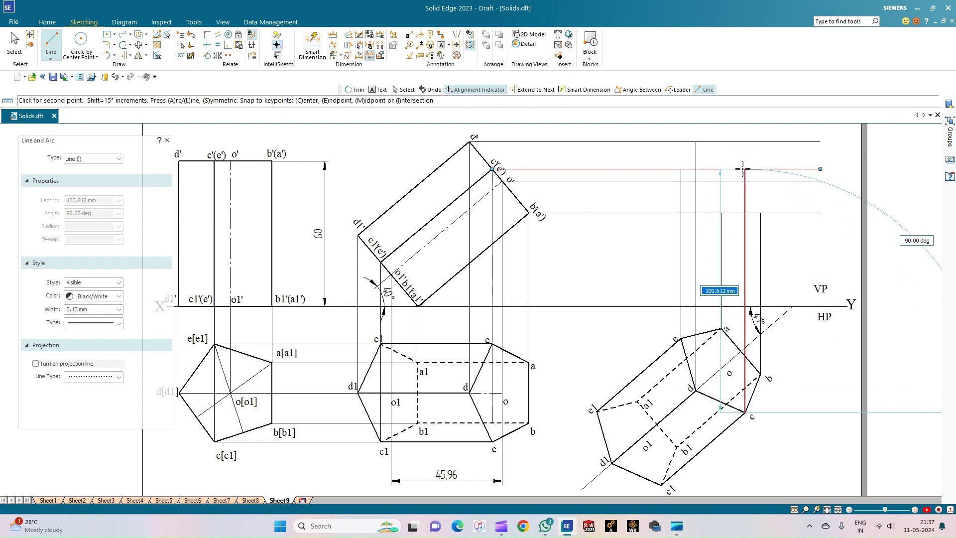
click(744, 169)
right_click(733, 279)
click(721, 369)
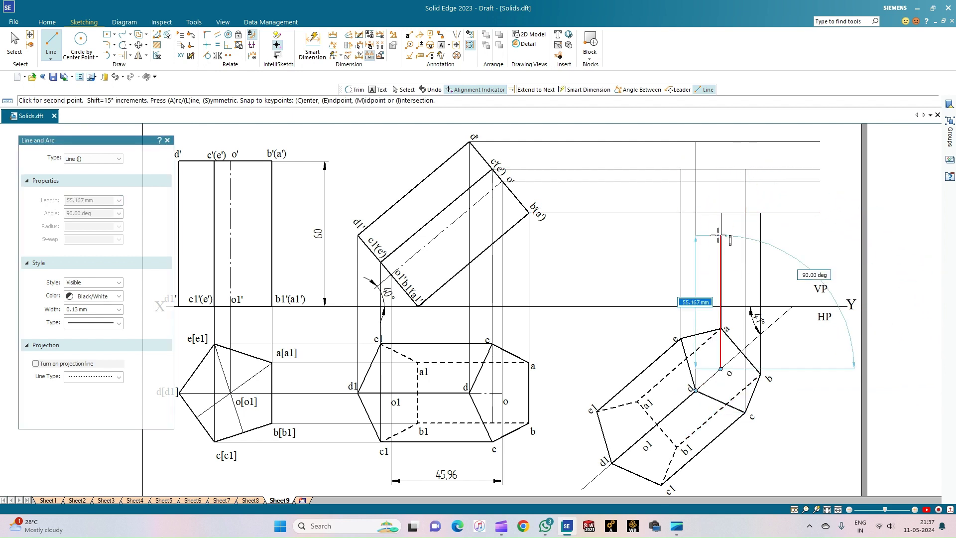
click(719, 180)
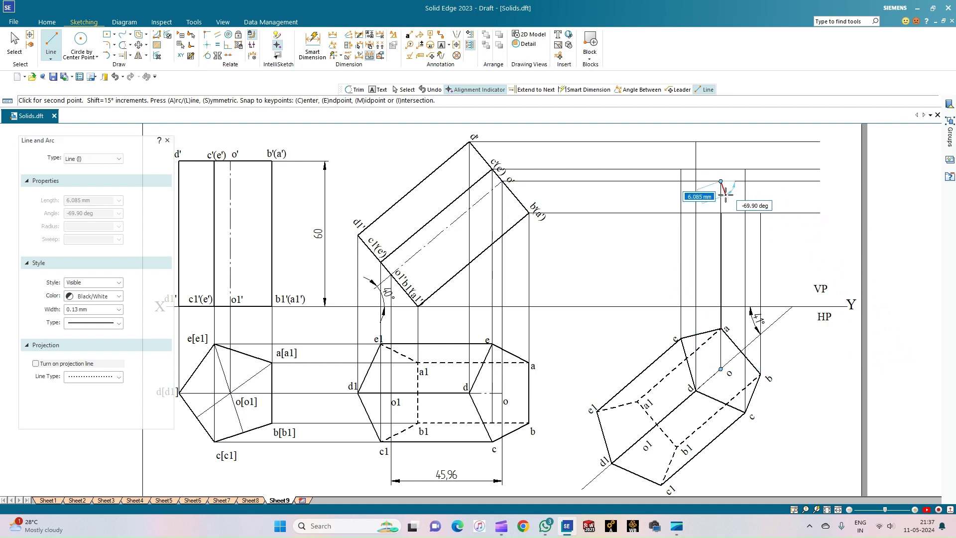
Step: Trim the excess ends of the four horizontal projectors beyond their last vertical projectors
click(124, 46)
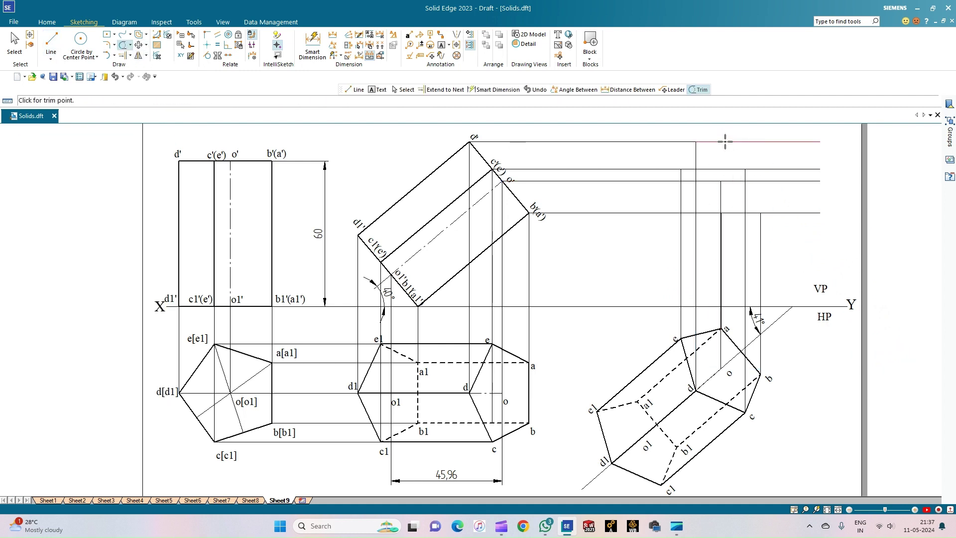
click(757, 142)
click(783, 170)
click(783, 180)
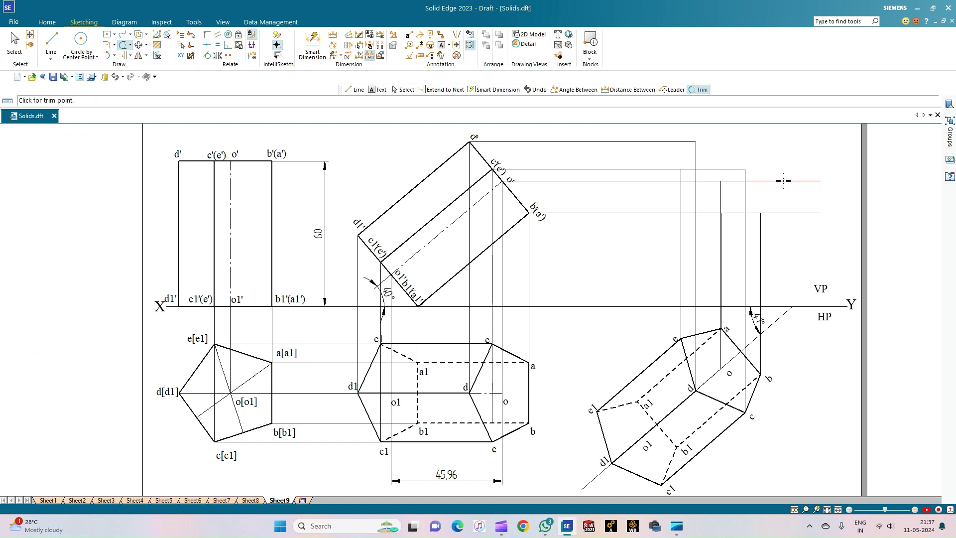
click(785, 213)
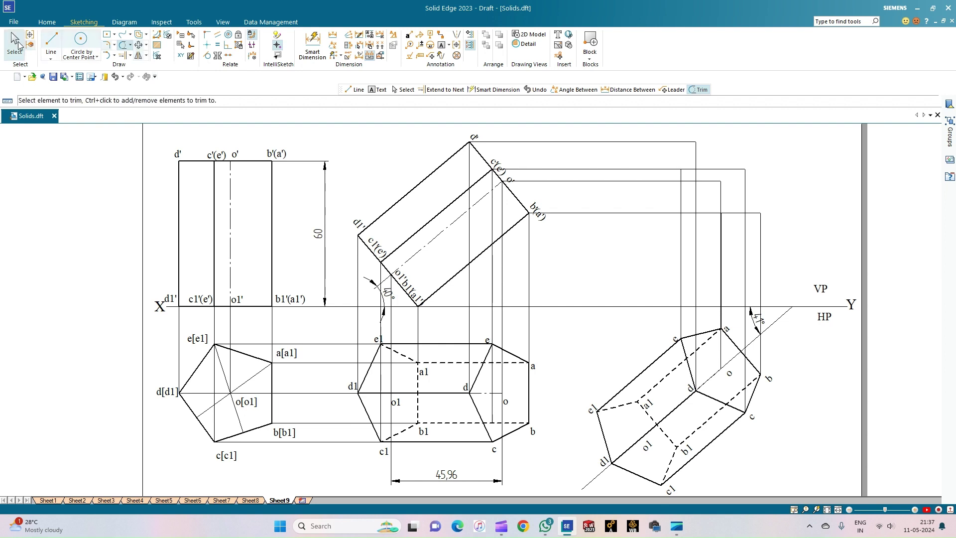
Step: Draw the a'b' edge of the final front view as a solid 0.50 mm line between the a and b projector intersections
click(50, 40)
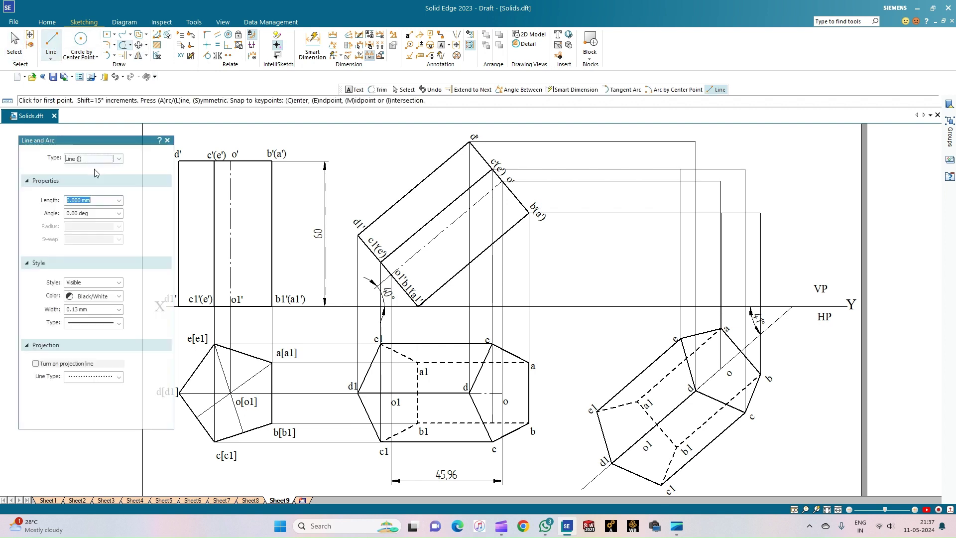
click(118, 324)
click(118, 334)
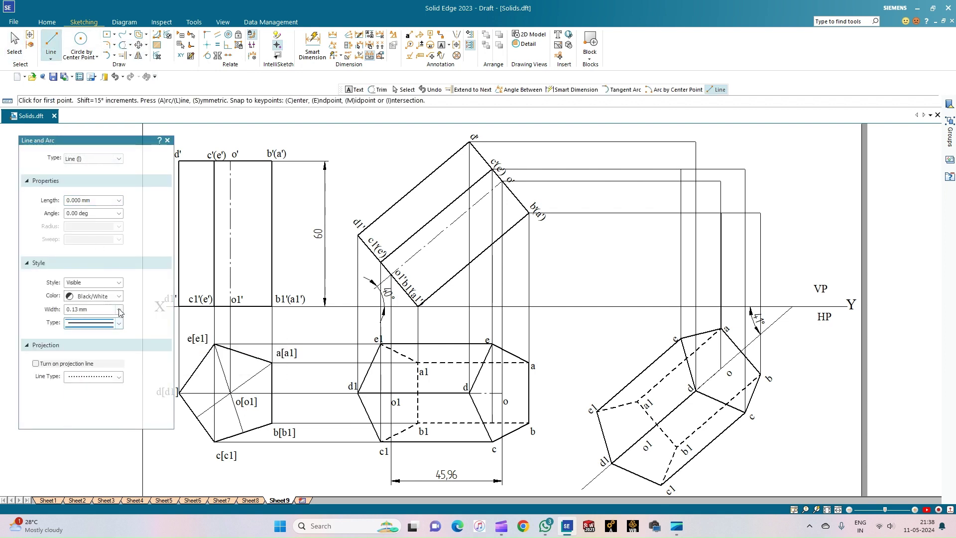
click(118, 309)
click(91, 345)
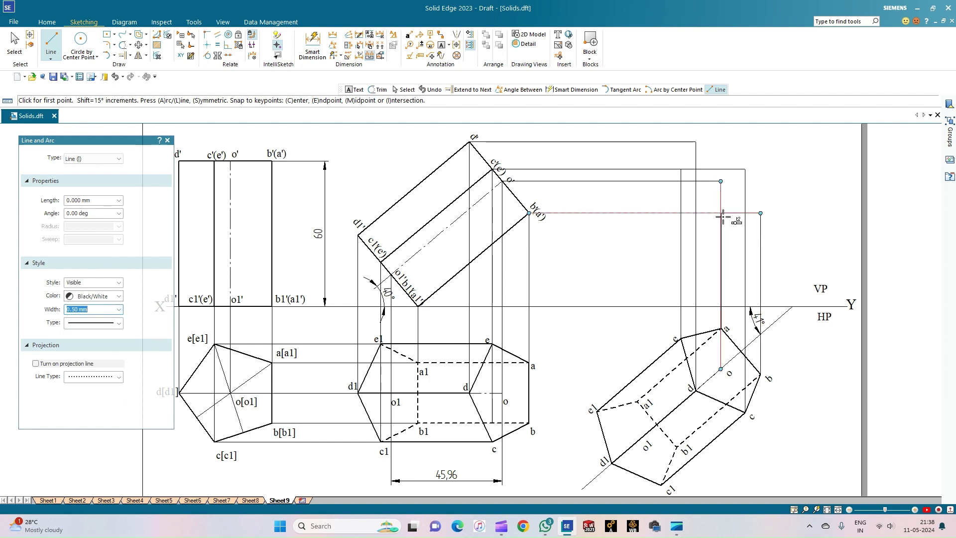
scroll(723, 215, up, 2)
scroll(714, 213, up, 4)
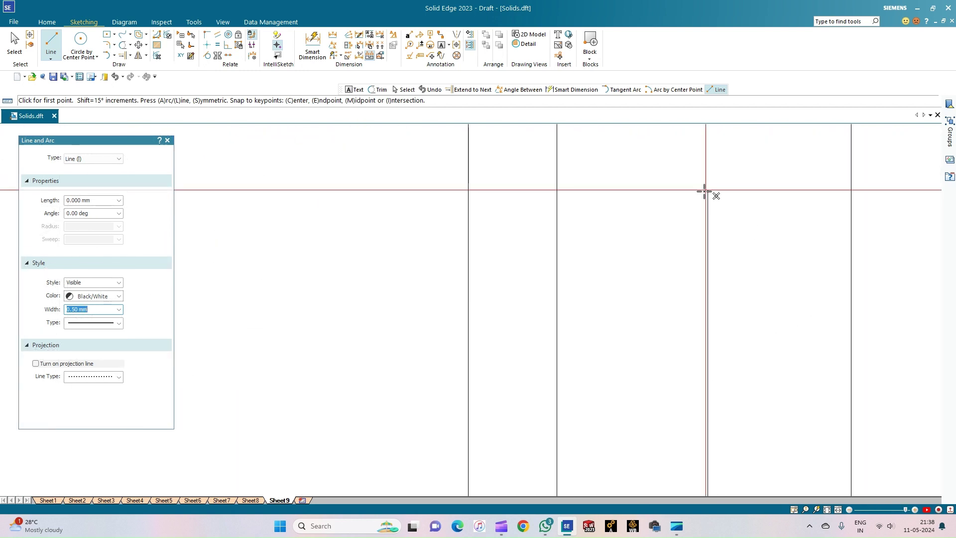
click(707, 190)
scroll(713, 264, down, 4)
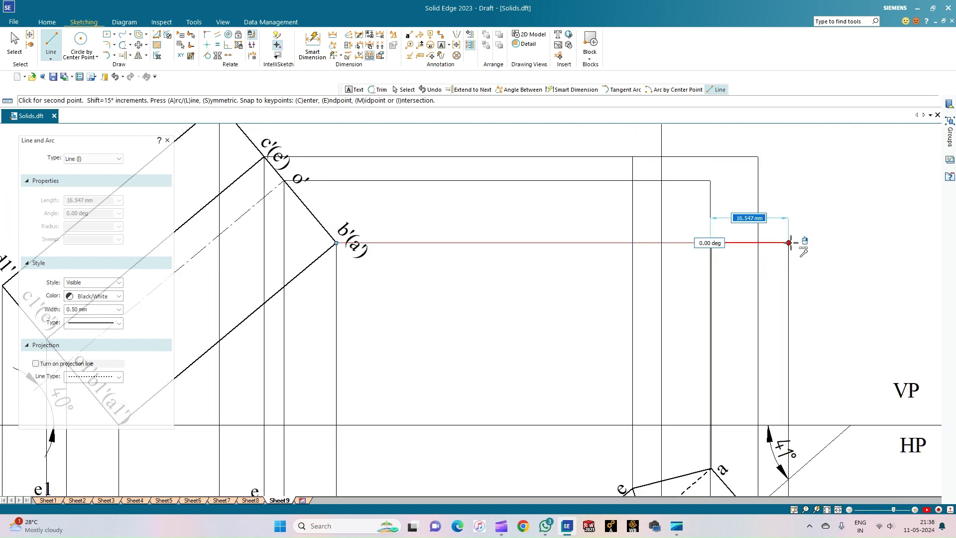
click(790, 243)
Step: Complete the pentagonal end face in the final front view by connecting b' through the c', d' and e' projector intersections back to a'
scroll(799, 264, down, 3)
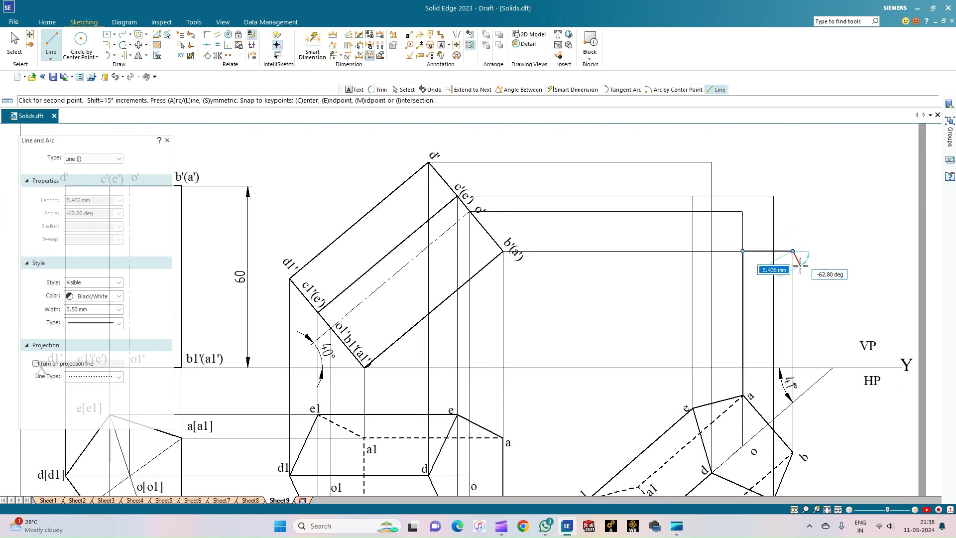
click(774, 196)
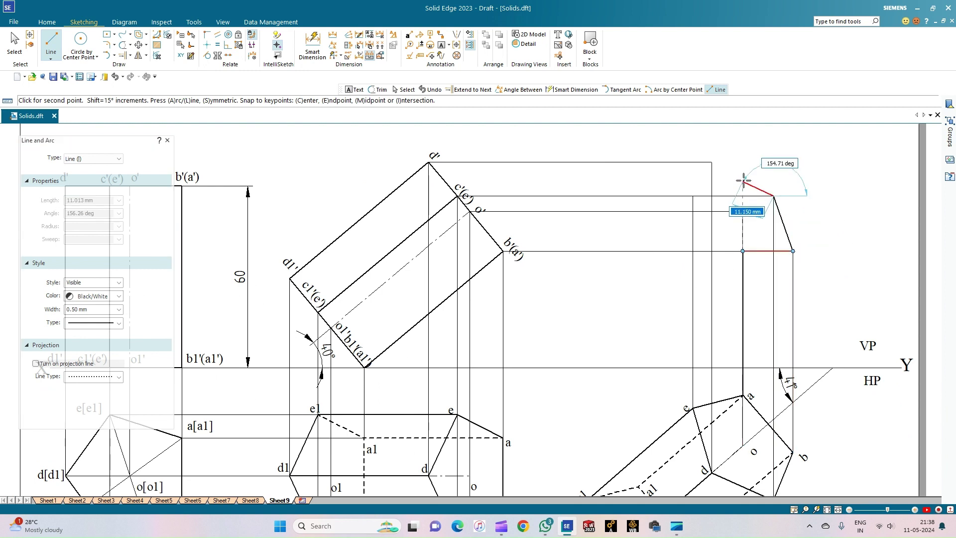
click(712, 162)
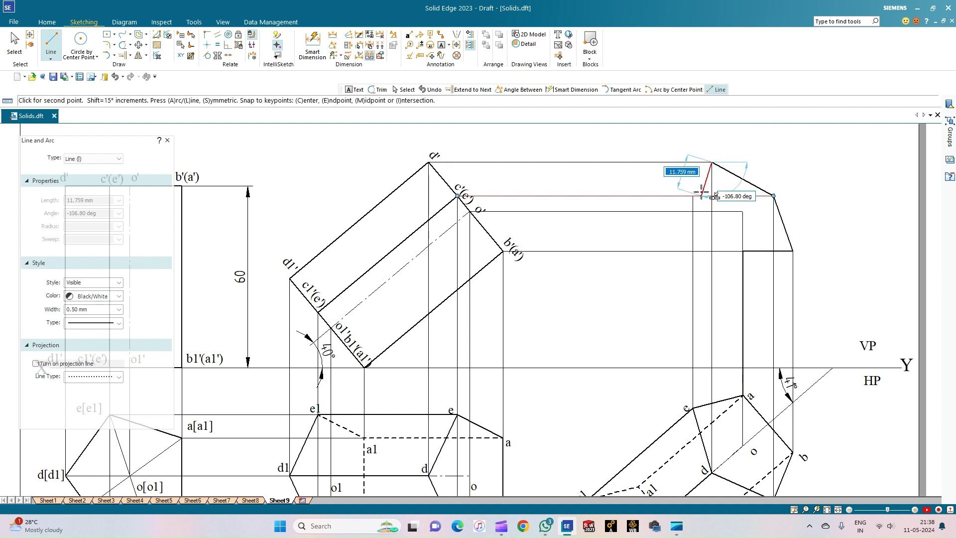
click(694, 195)
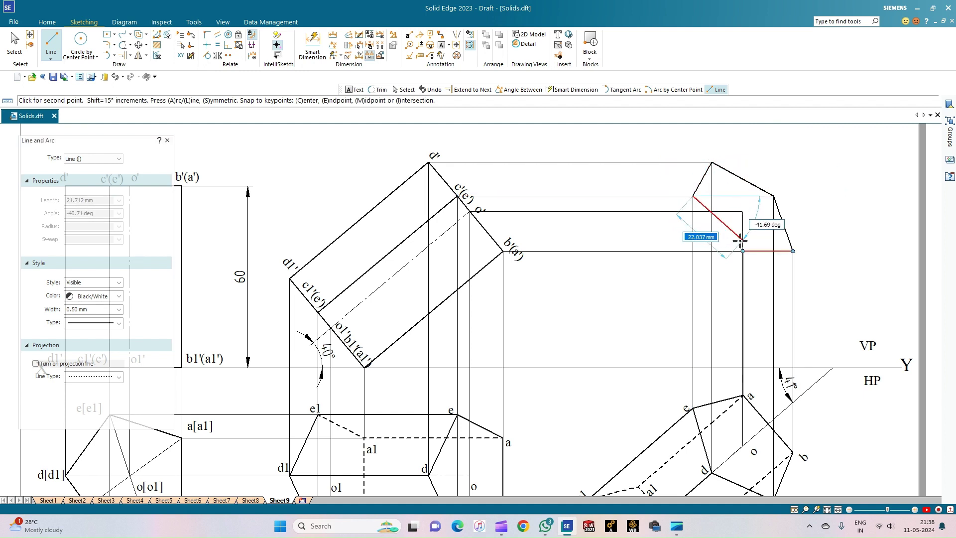
click(743, 253)
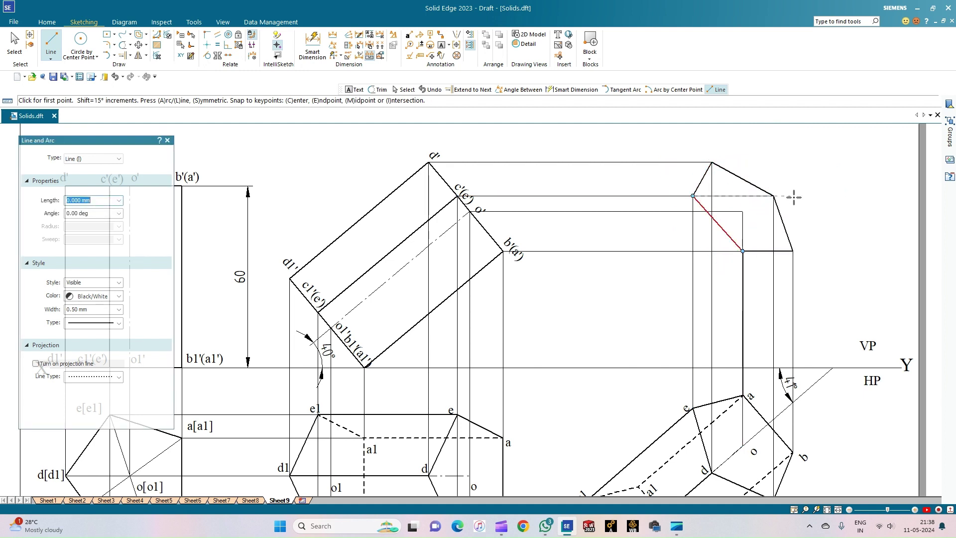
scroll(812, 306, down, 1)
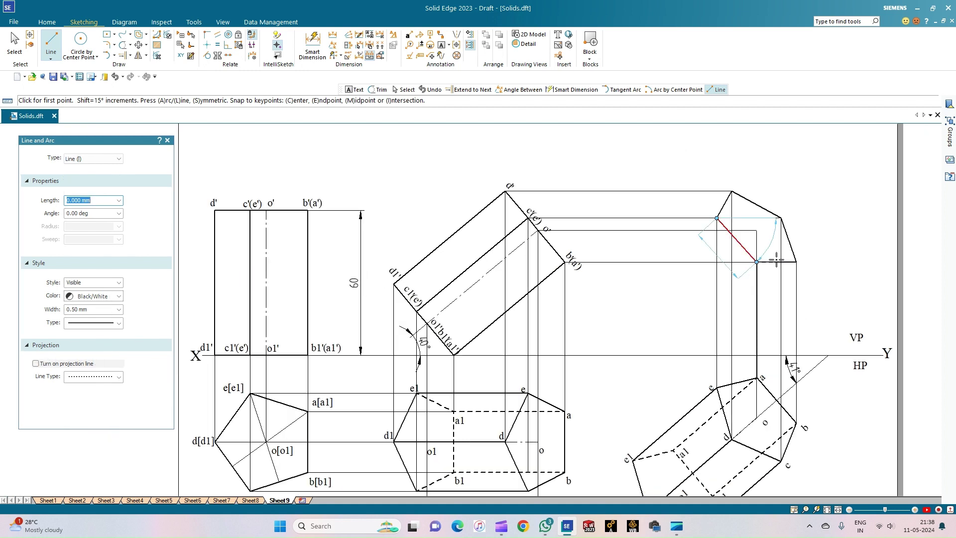
key(Escape)
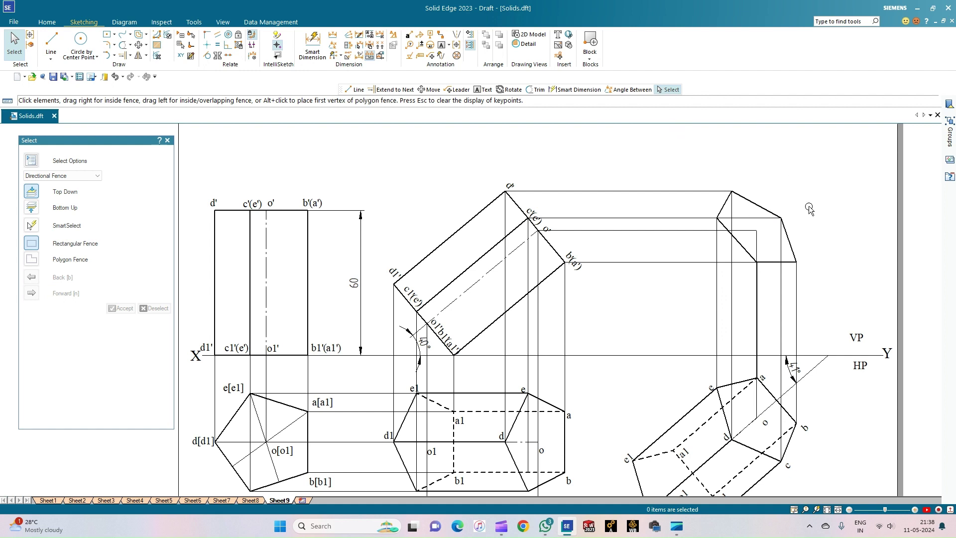
Step: Change the d'e' and e'a' edges of the final front view's end face to dashed hidden lines
scroll(809, 210, up, 1)
scroll(809, 209, up, 1)
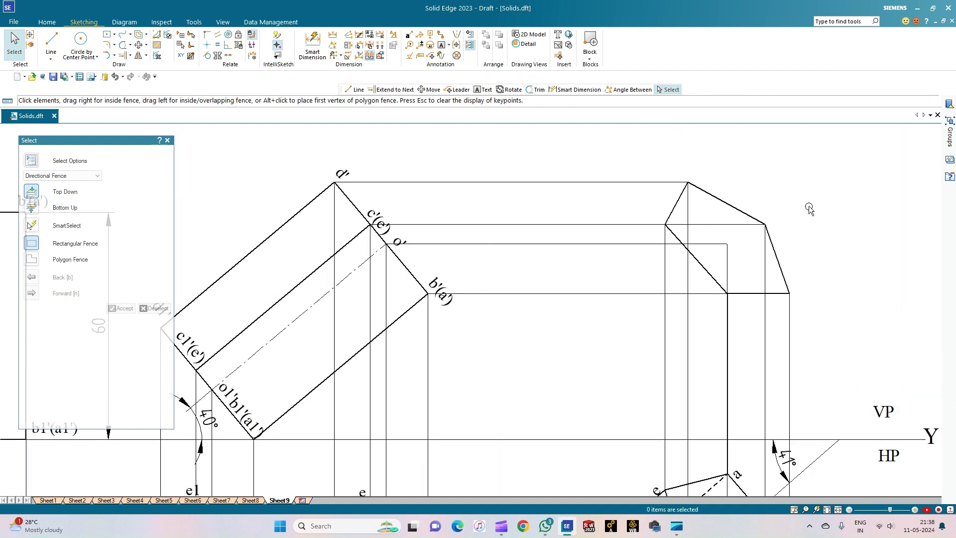
scroll(811, 302, down, 1)
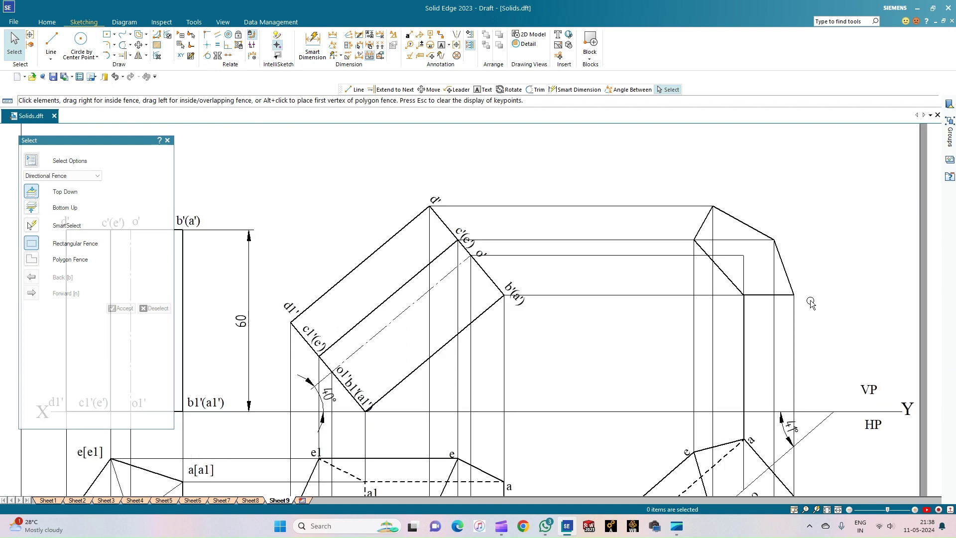
click(697, 243)
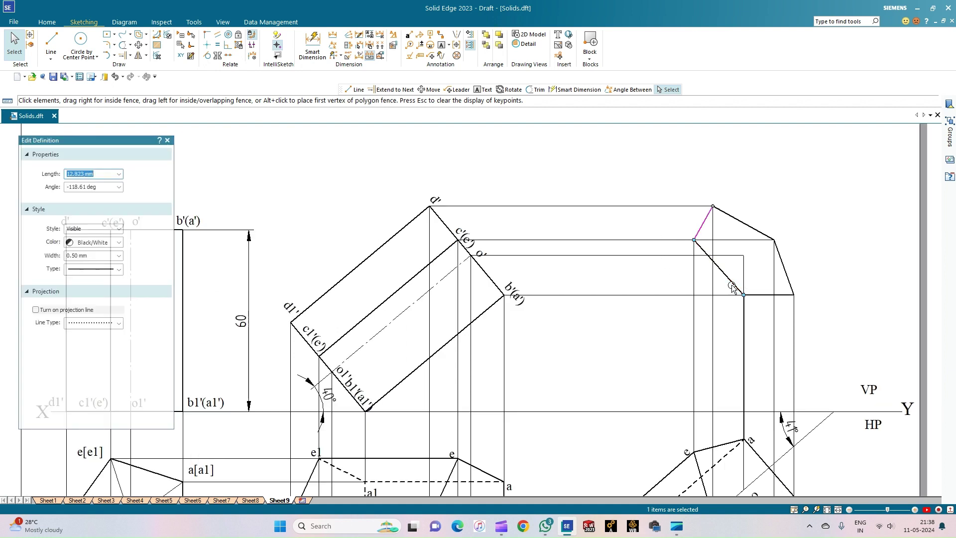
ctrl+click(732, 288)
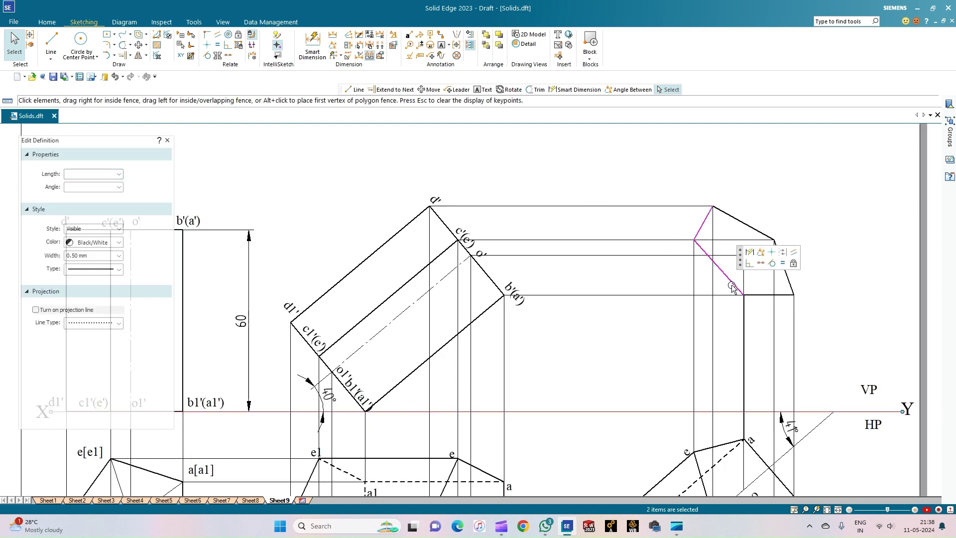
click(119, 270)
click(92, 304)
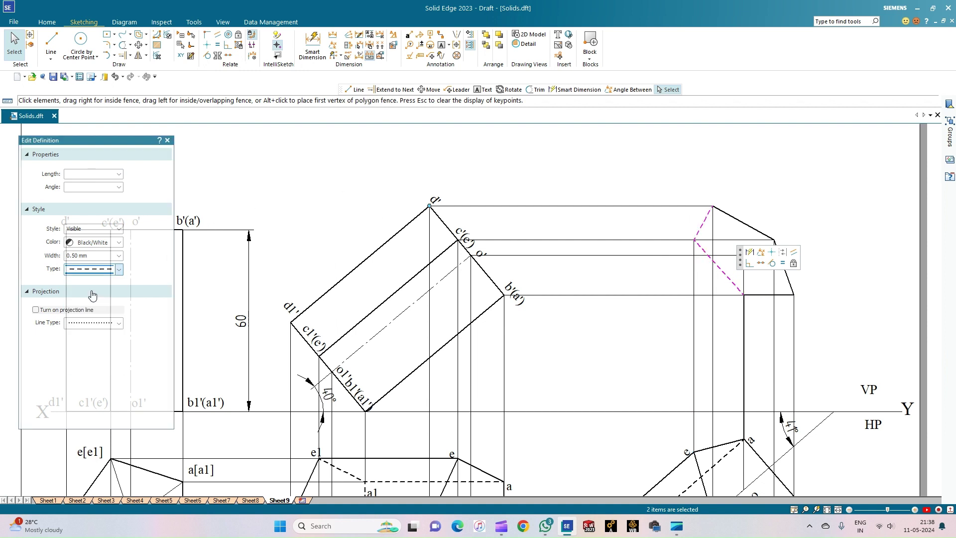
click(473, 158)
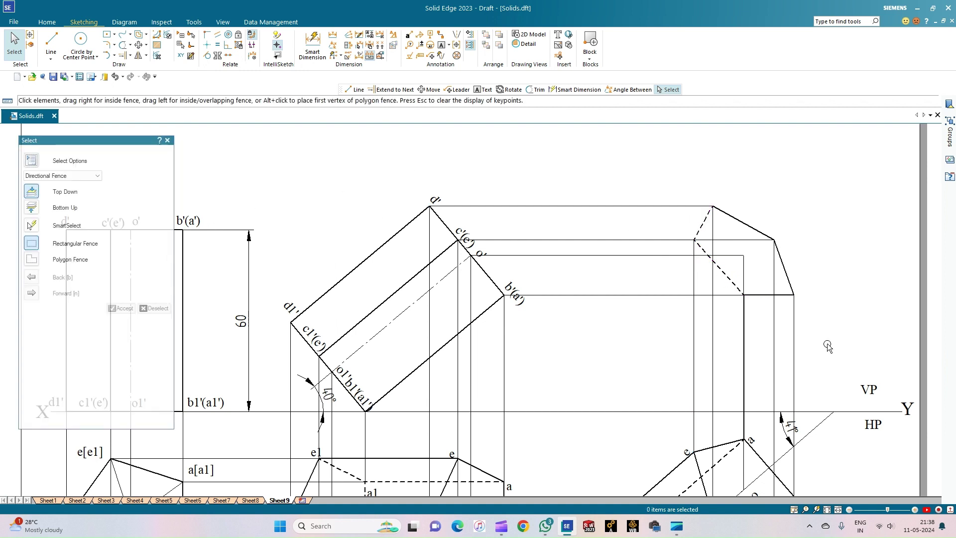
Step: Label the points of the end face in the final front view d', c', b', o', e' and a'
scroll(828, 345, down, 1)
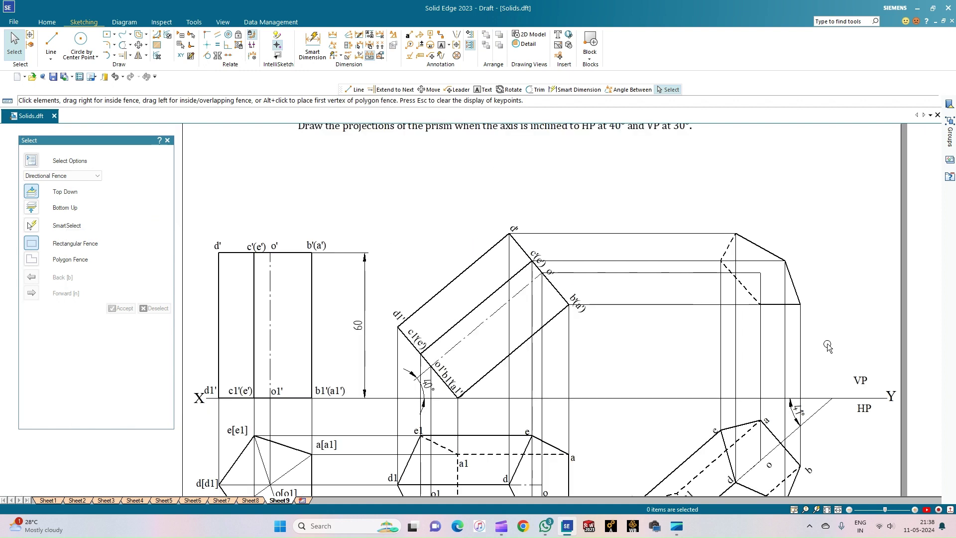
click(449, 46)
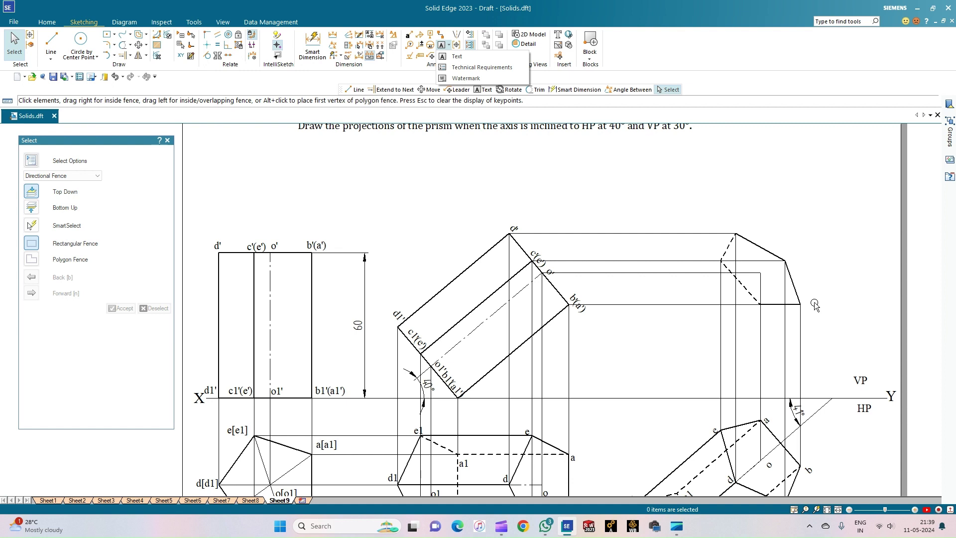
click(309, 139)
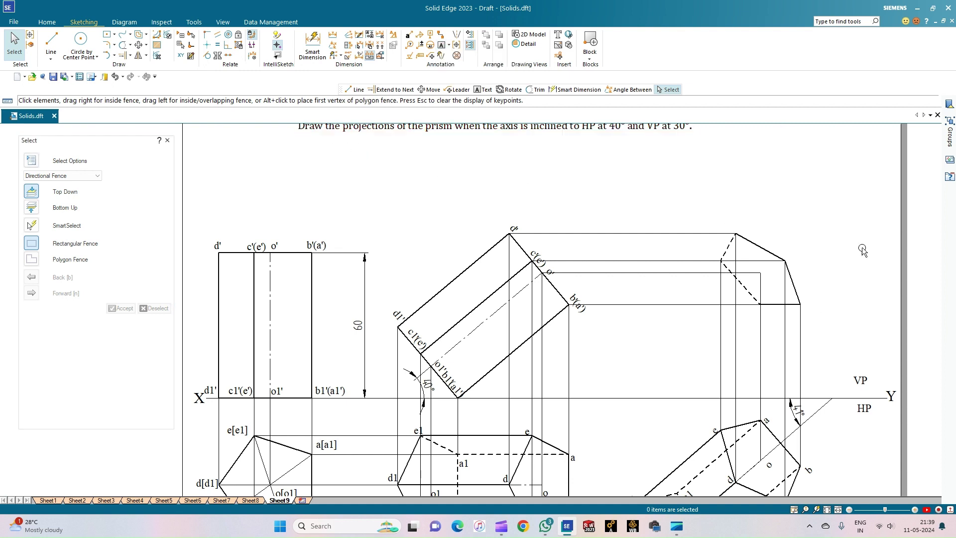
scroll(879, 271, up, 1)
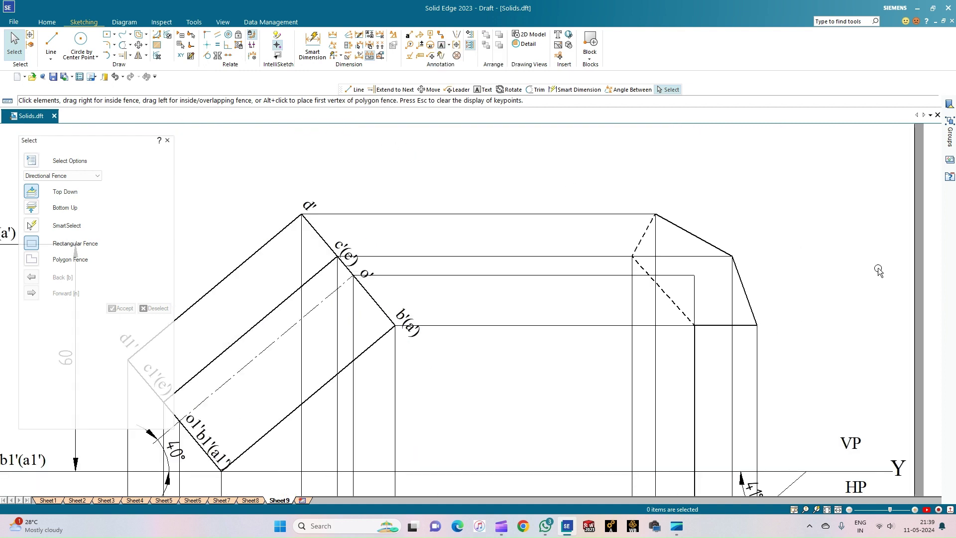
click(442, 47)
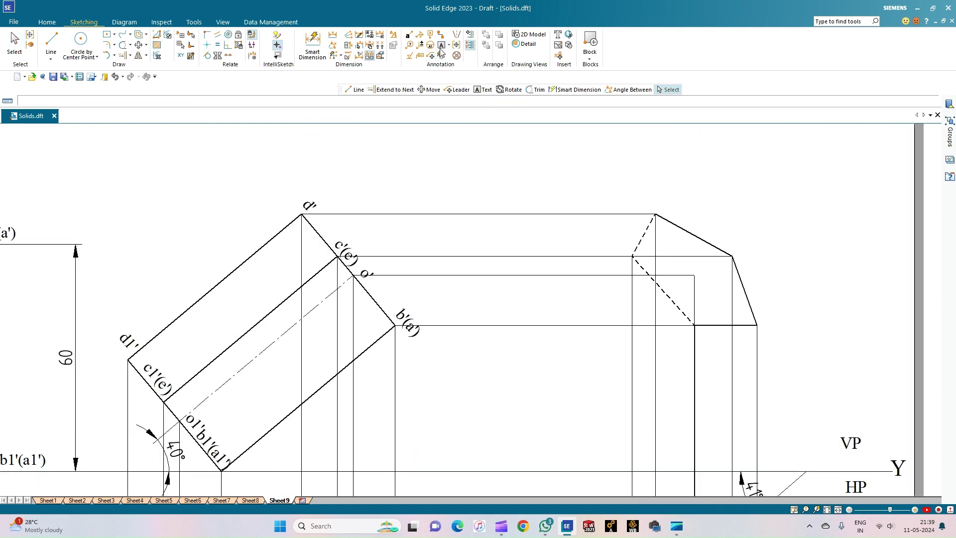
click(654, 193)
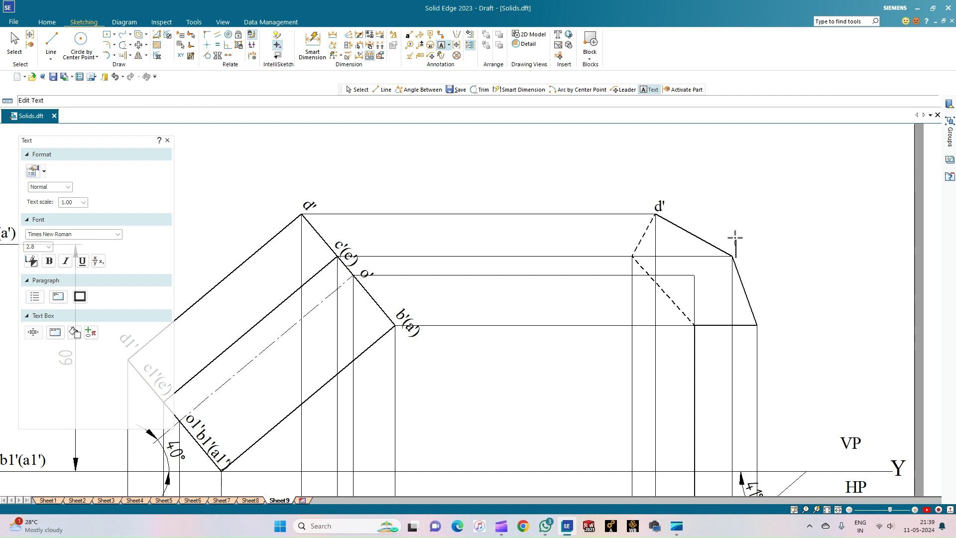
click(735, 238)
text(c')
click(761, 314)
text(')
scroll(718, 331, down, 1)
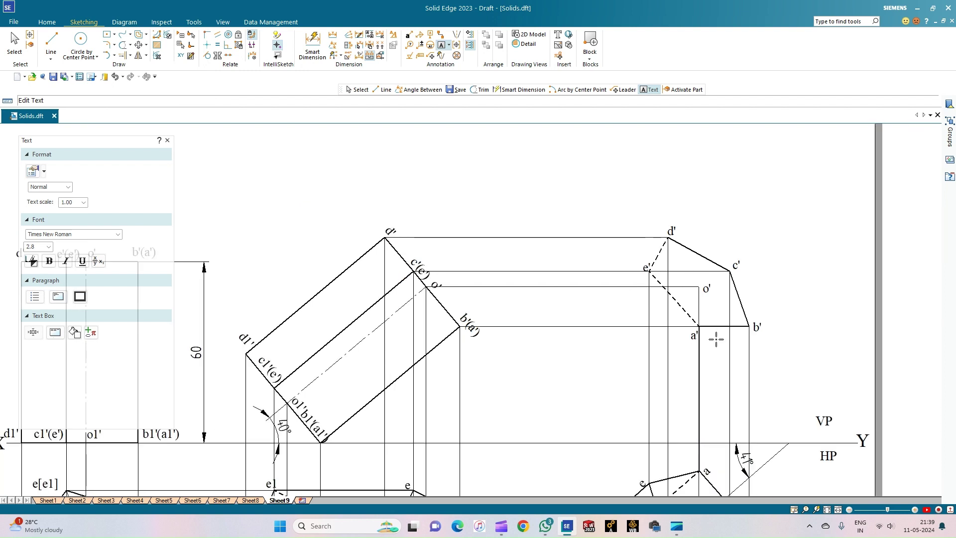
Step: Draw a 0.13 mm wide solid horizontal projector from o1' of the tilted front view toward the final front view
scroll(716, 339, down, 1)
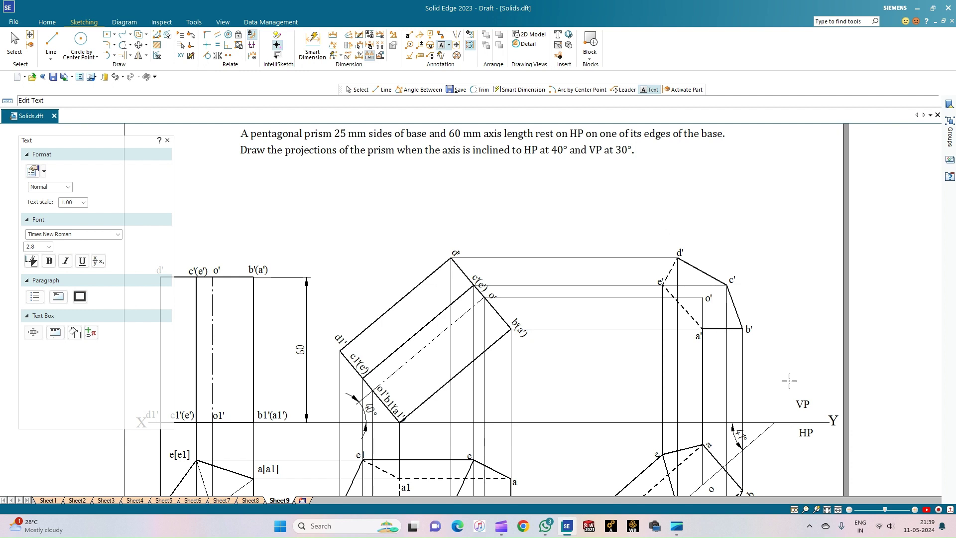
click(827, 510)
scroll(590, 365, up, 2)
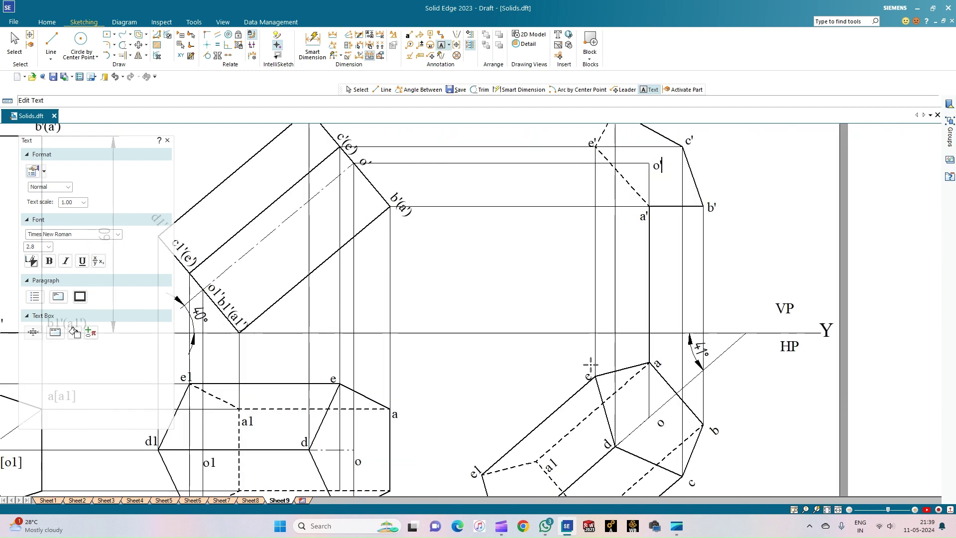
scroll(591, 365, down, 1)
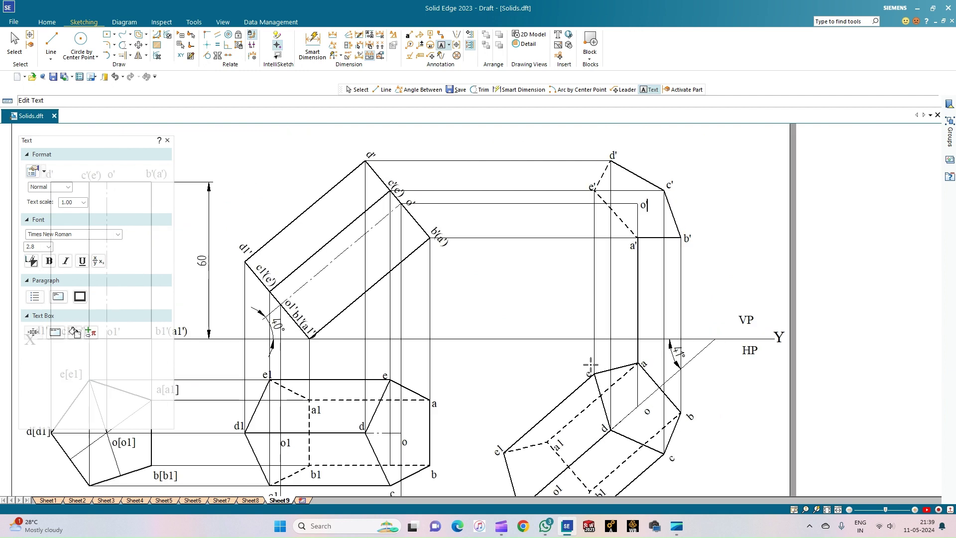
click(50, 42)
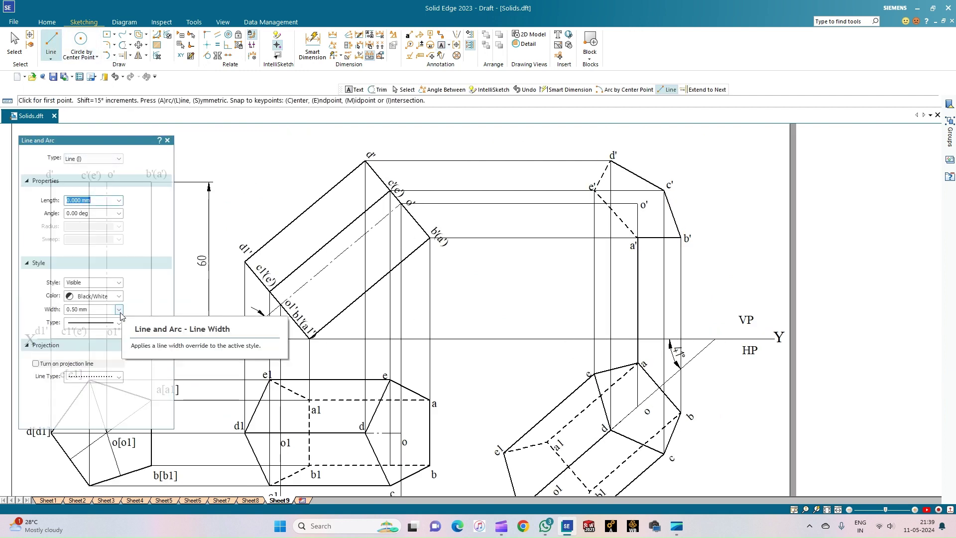
click(120, 310)
click(80, 323)
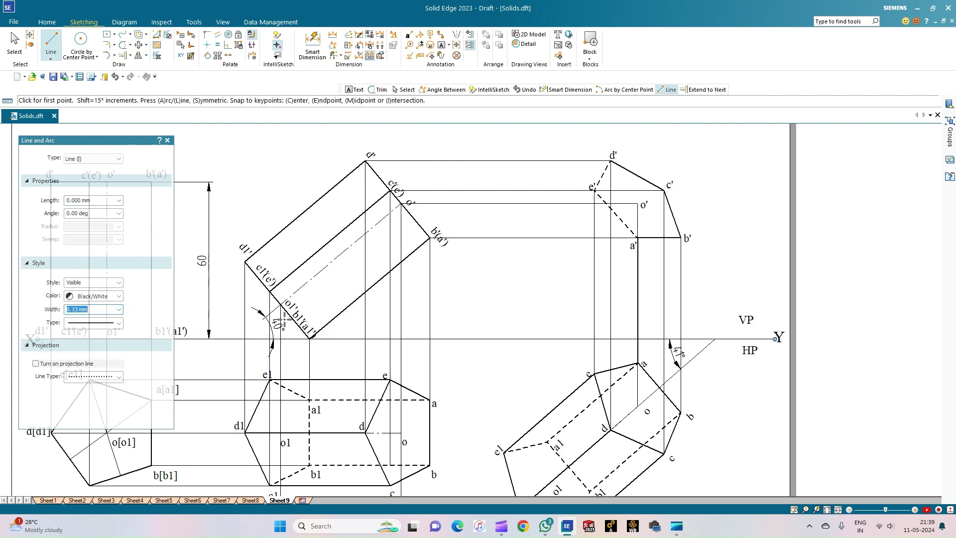
click(281, 304)
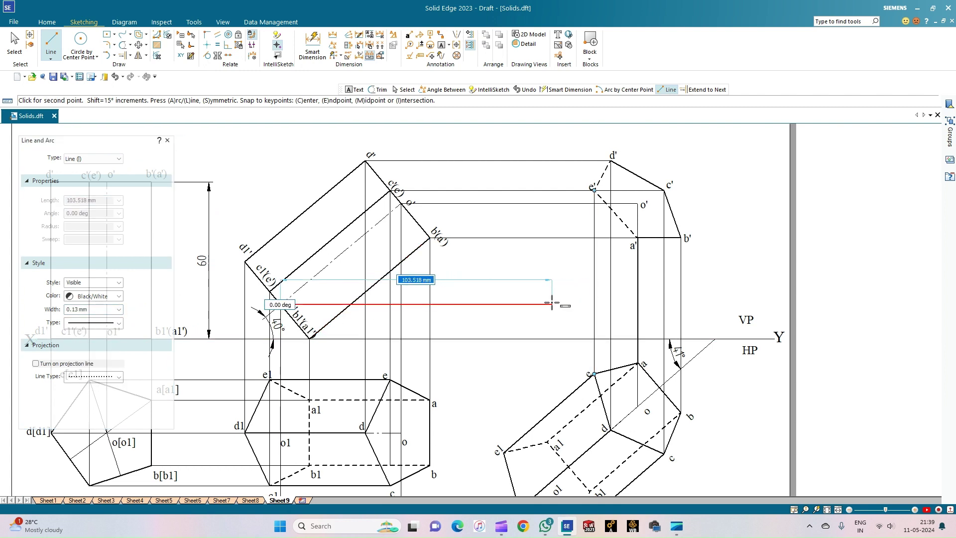
click(572, 304)
right_click(548, 291)
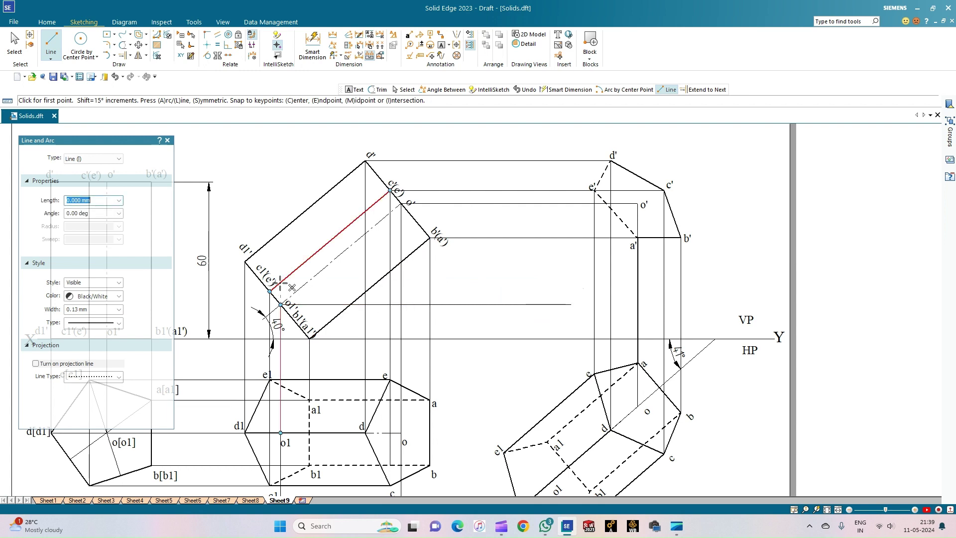
Step: Draw horizontal projectors about 118 mm long from c1'(e') and d1' of the tilted front view toward the final front view
click(269, 291)
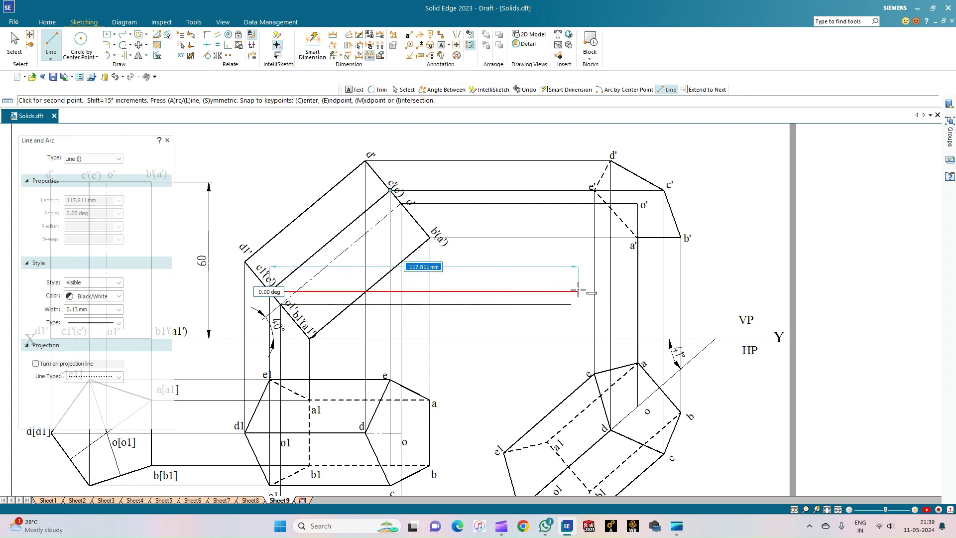
click(576, 291)
right_click(577, 288)
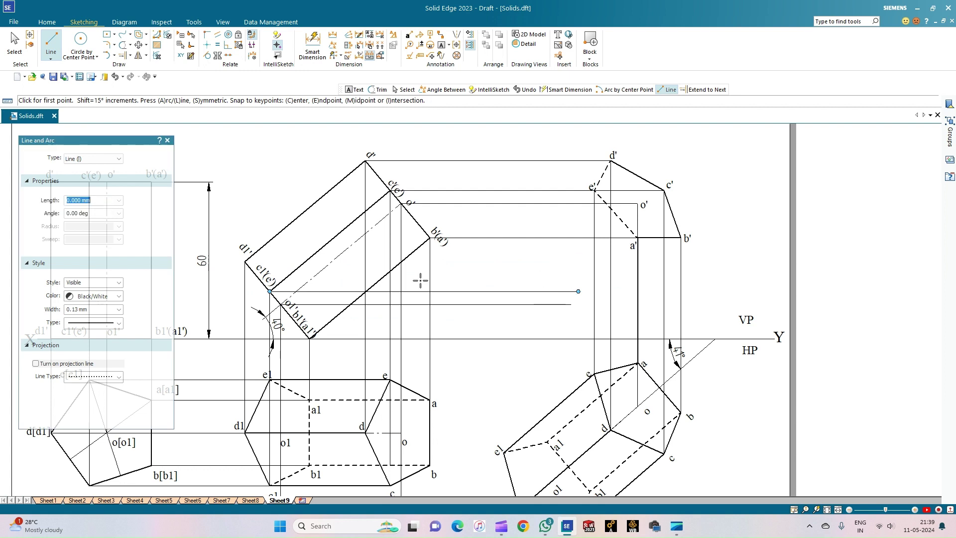
click(245, 261)
click(572, 261)
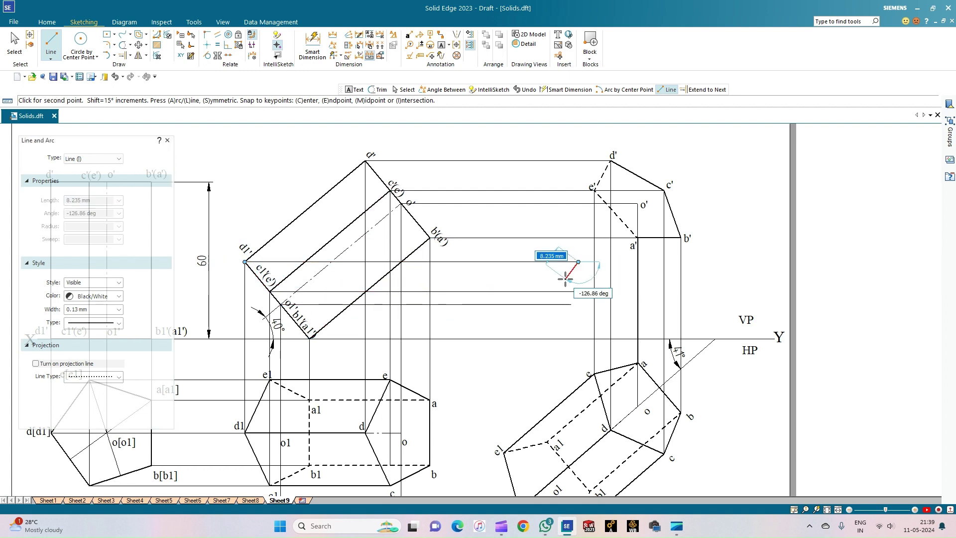
right_click(573, 262)
Step: Draw vertical projectors from a1 and b1 of the rotated top view up to the XY line
click(547, 442)
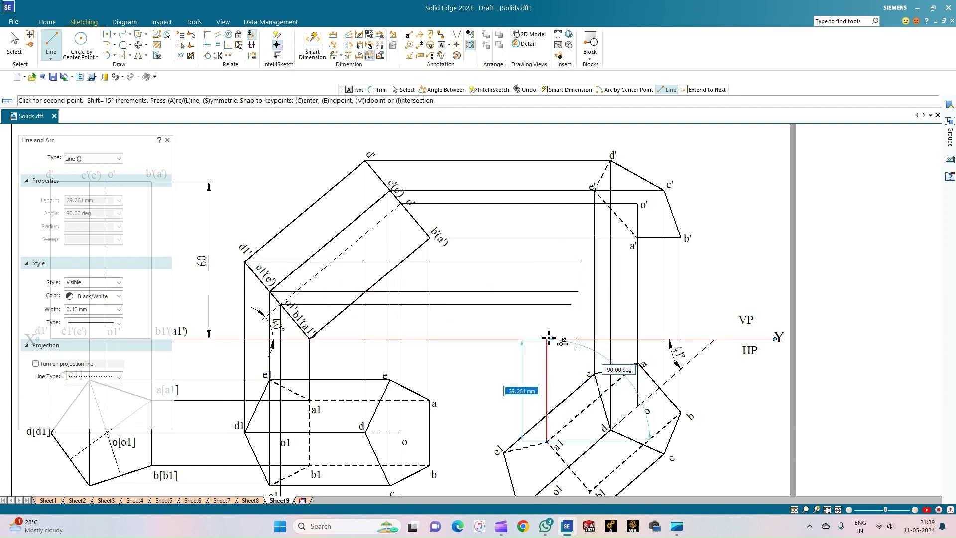
click(547, 339)
right_click(548, 341)
click(590, 491)
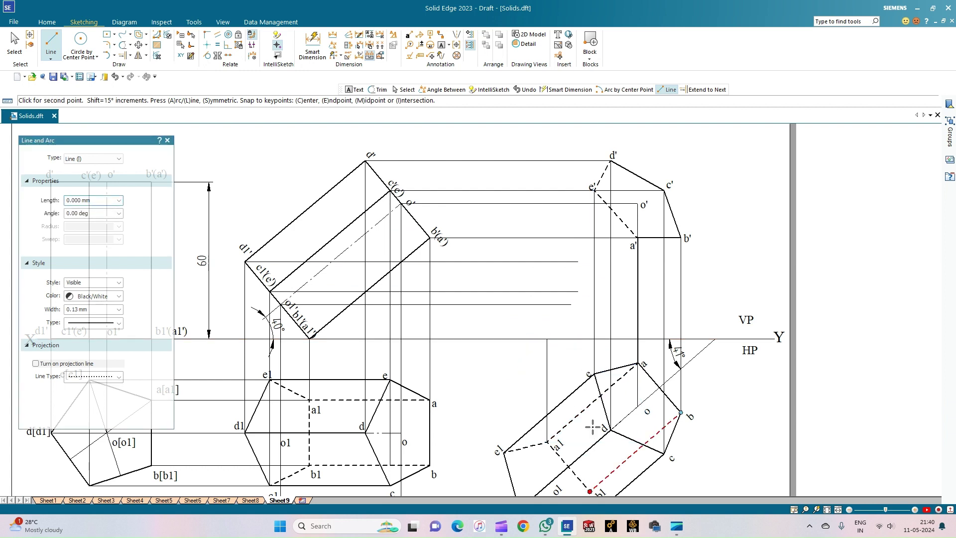
click(590, 339)
right_click(590, 340)
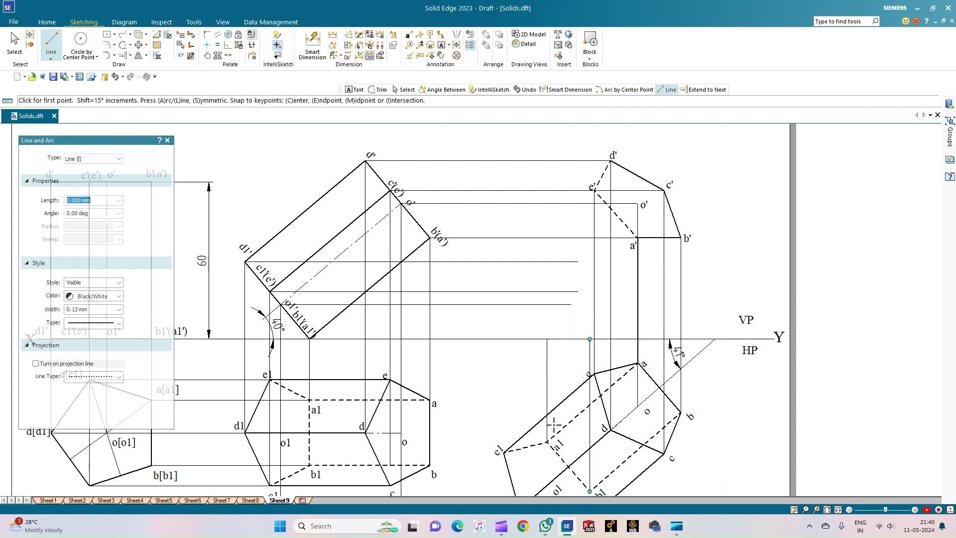
Step: Draw vertical projectors from e1 and o1 of the rotated top view up to the c1'(e') and o1' horizontal projectors respectively
click(503, 453)
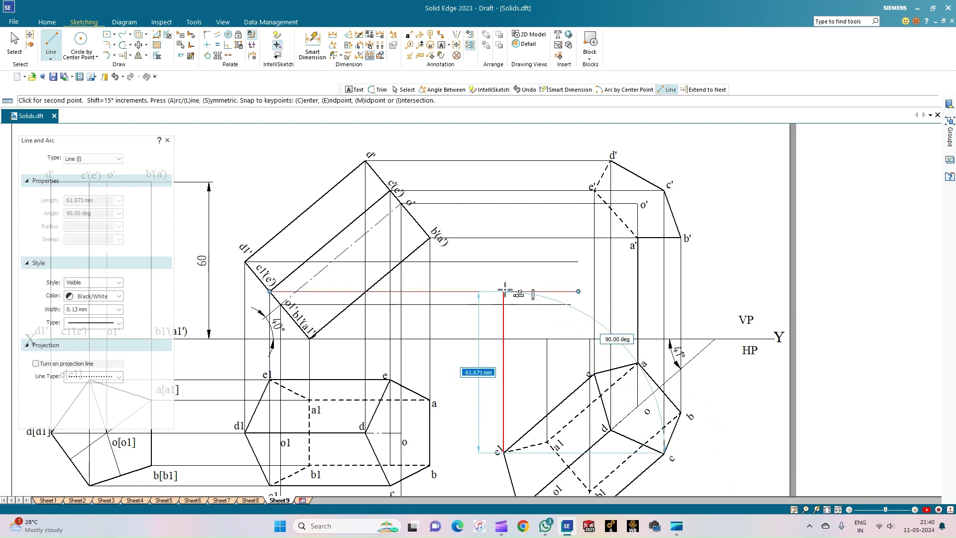
click(504, 292)
right_click(504, 292)
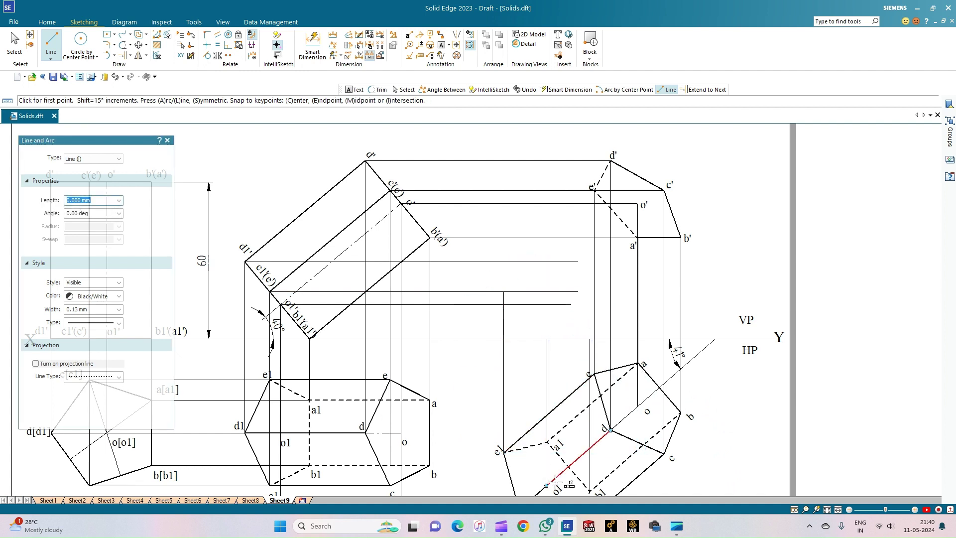
click(547, 485)
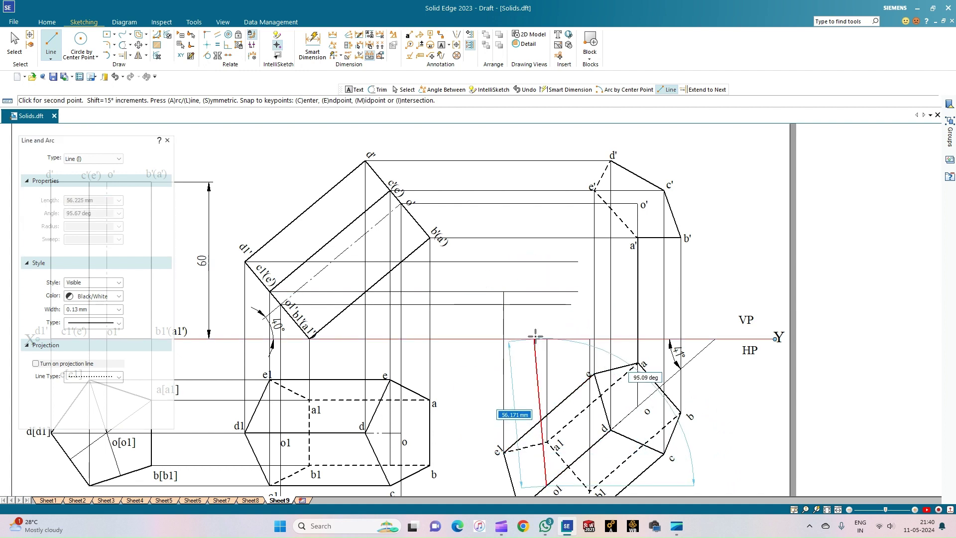
click(547, 304)
right_click(546, 305)
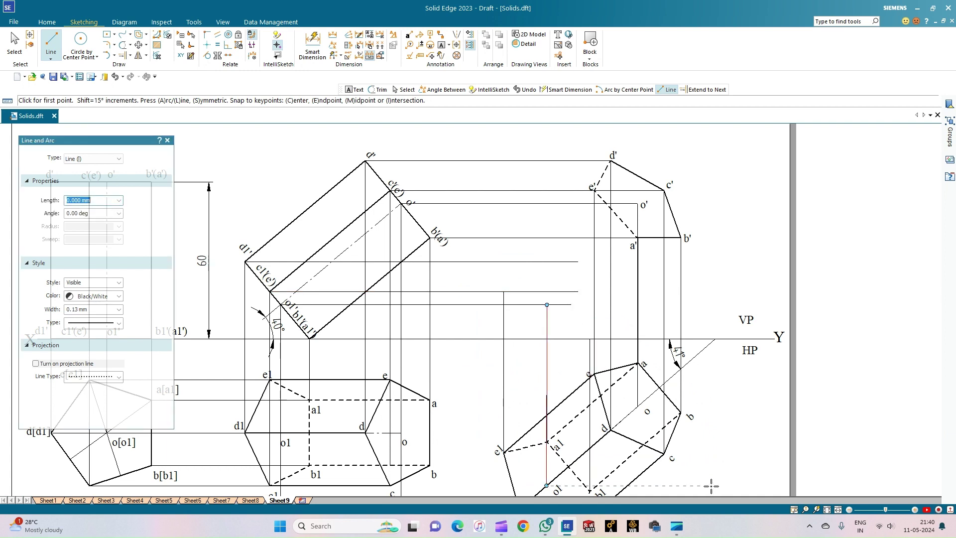
Step: Draw a vertical projector about 92 mm long from d1 of the rotated top view up to the d1' horizontal projector
click(826, 510)
scroll(548, 440, down, 1)
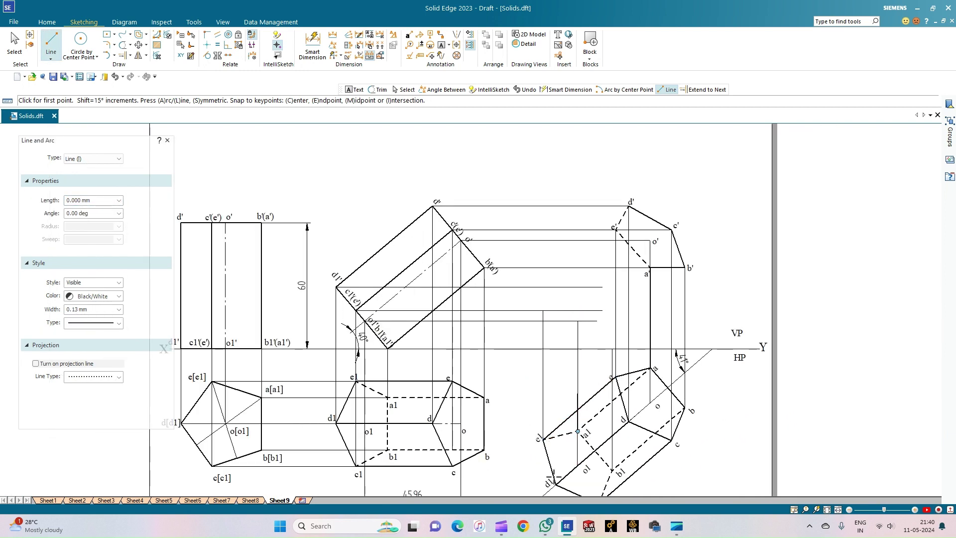
click(555, 481)
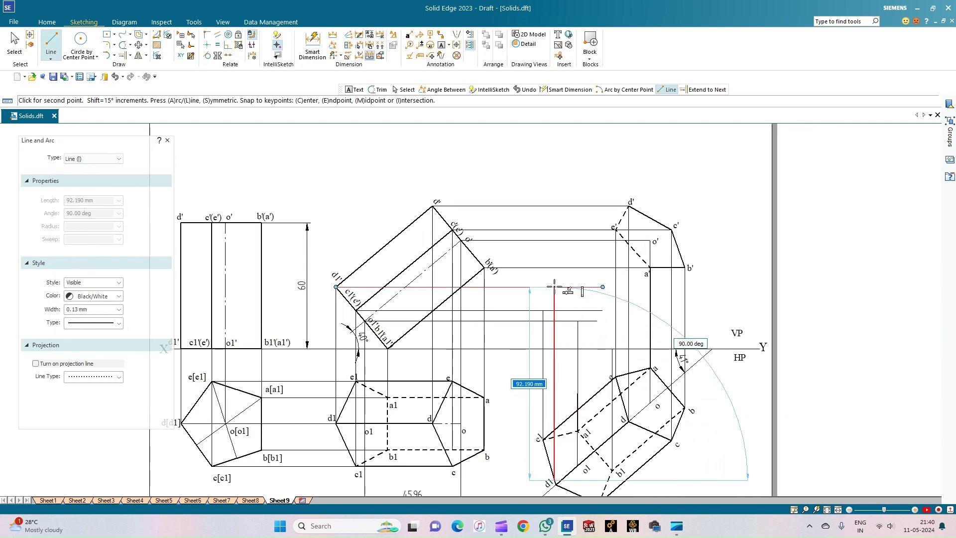
key(Escape)
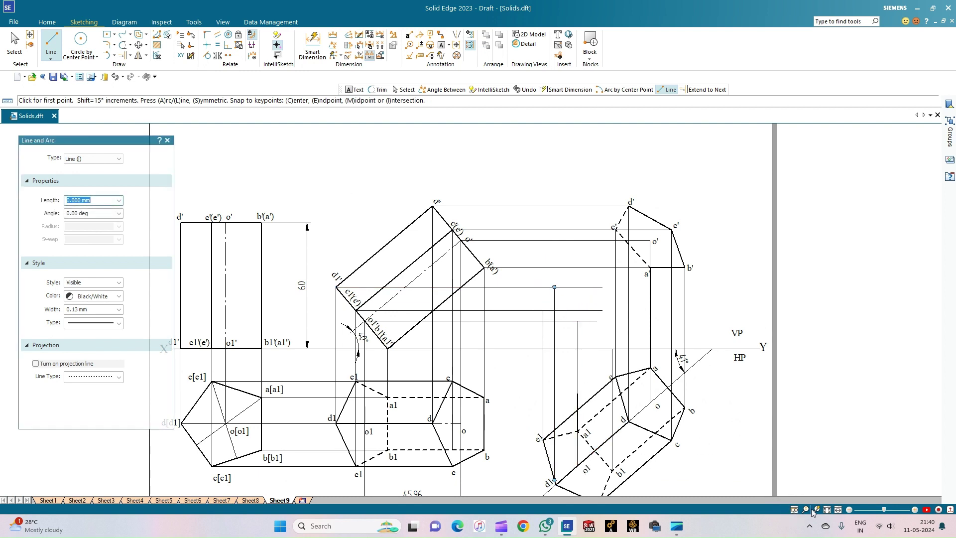
Step: Draw a vertical projector about 92 mm long from c1 of the rotated top view up to the c1'(e') horizontal projector
click(827, 510)
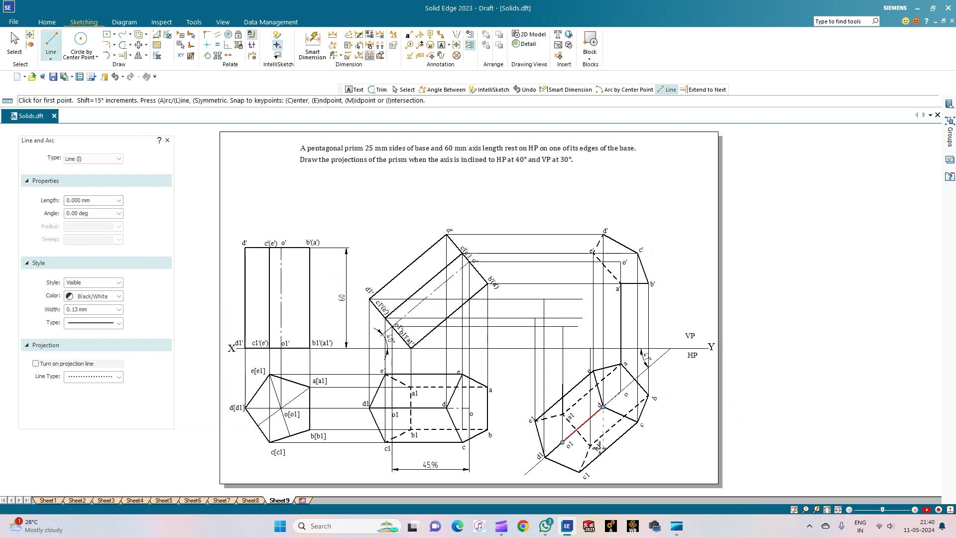
click(578, 472)
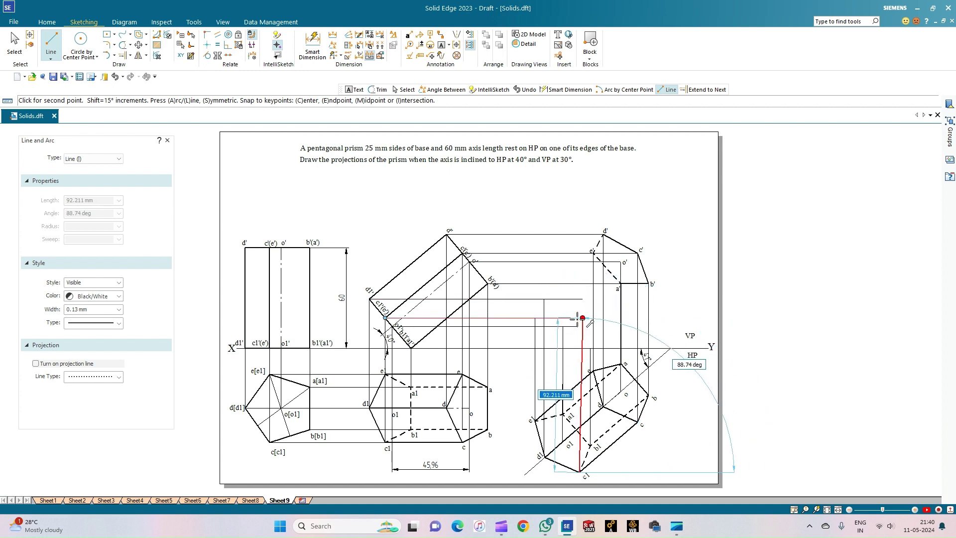
key(Tab)
text(9)
key(Return)
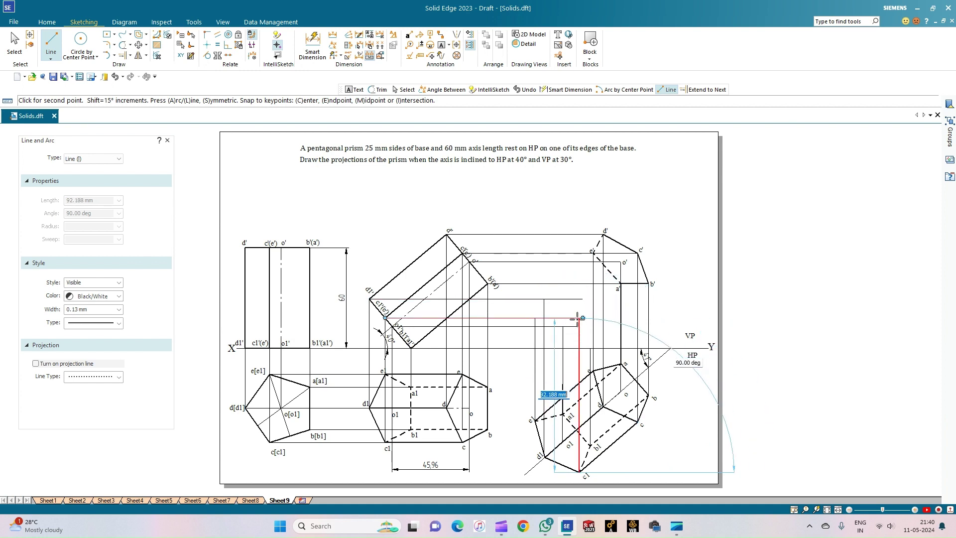
Step: Trim the ends of the c1'(e'), d1' and o1' horizontal projectors that extend past their vertical projectors
scroll(579, 321, up, 2)
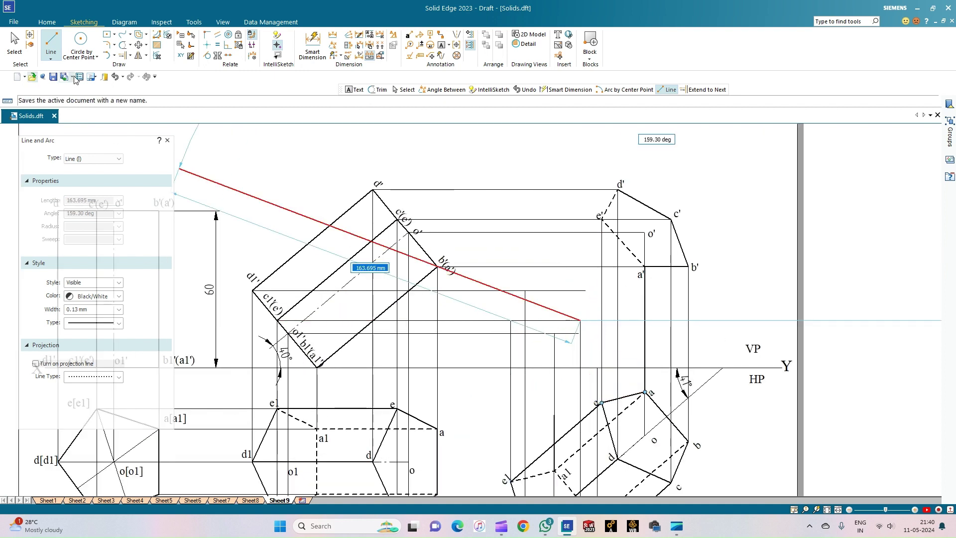
click(122, 44)
click(583, 321)
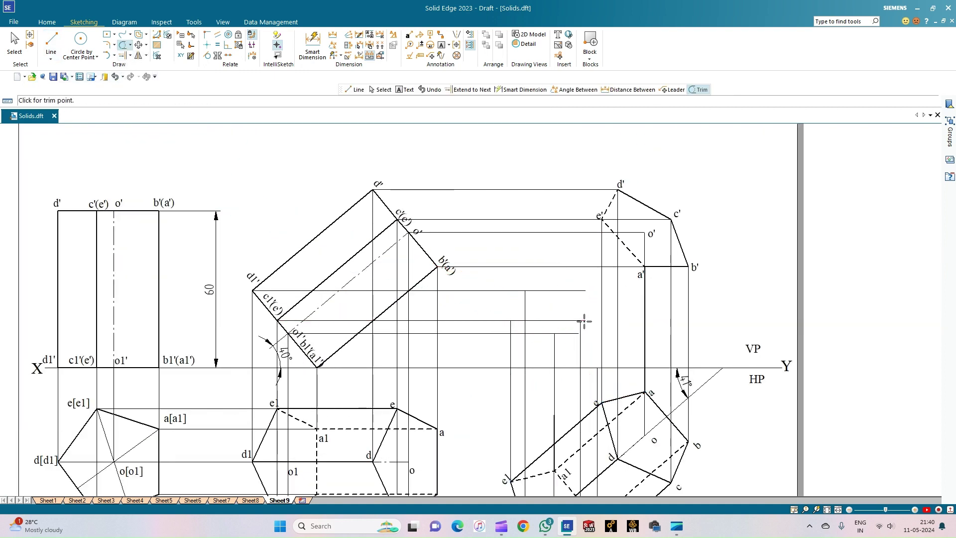
click(578, 291)
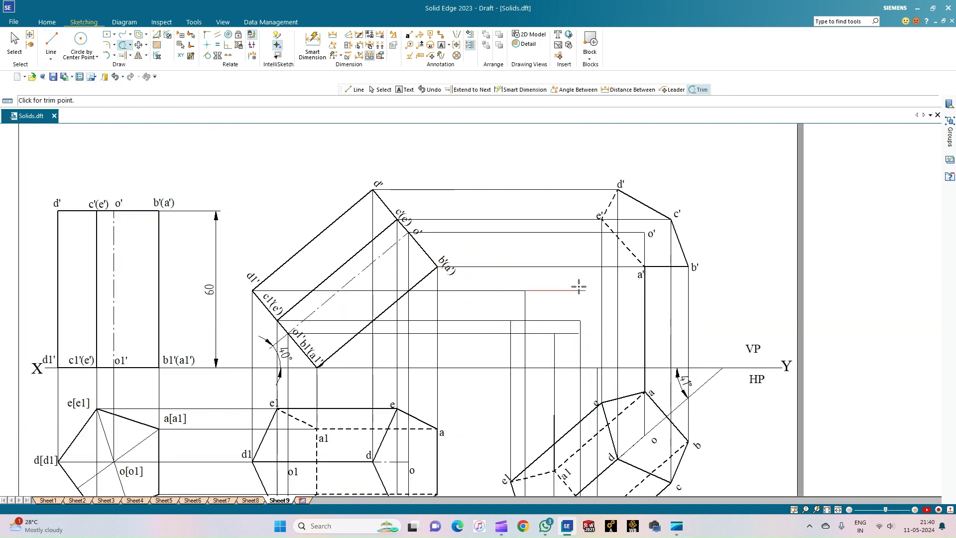
click(566, 333)
Step: Trim the o1 vertical projector at the XY line and delete its remaining piece beside the a1 projector
scroll(566, 370, up, 3)
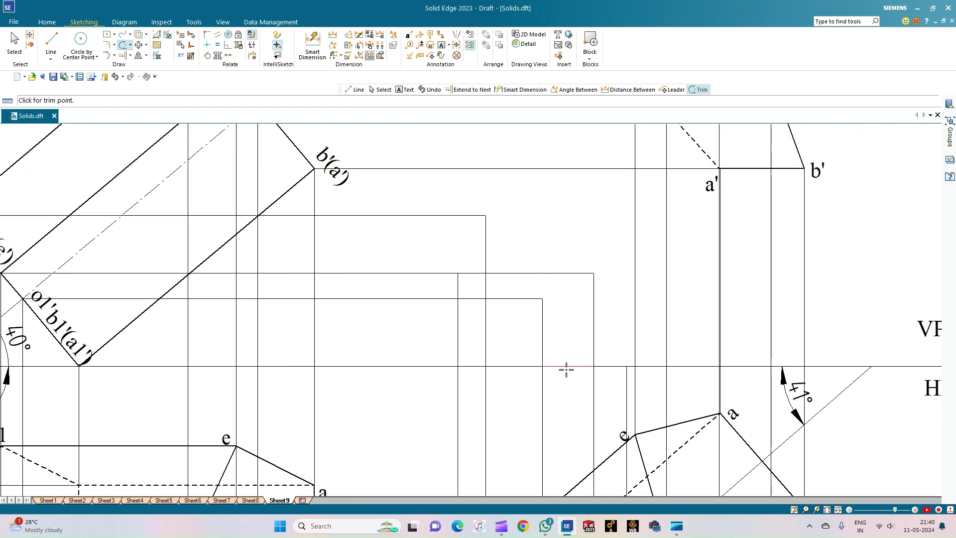
scroll(566, 369, down, 1)
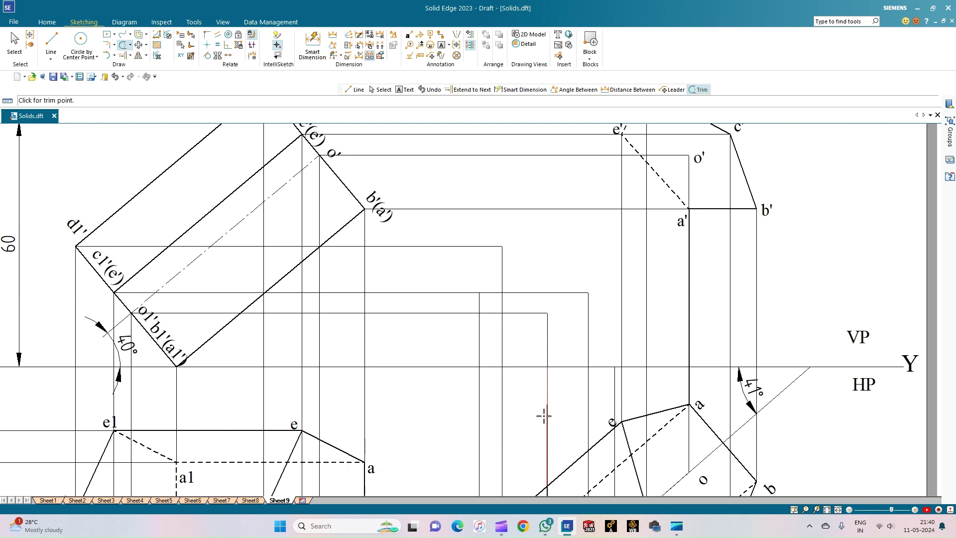
click(546, 379)
scroll(556, 386, down, 1)
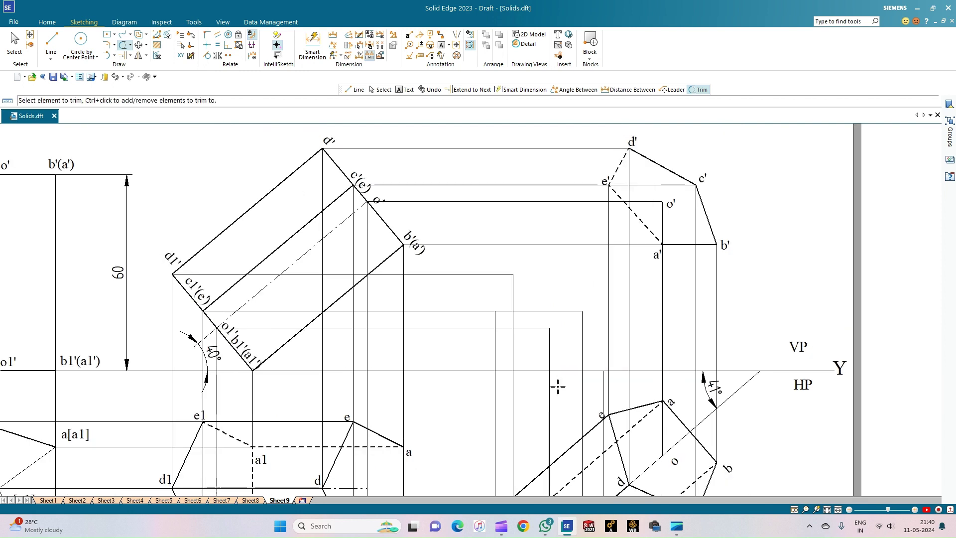
click(805, 509)
drag(568, 428, 571, 455)
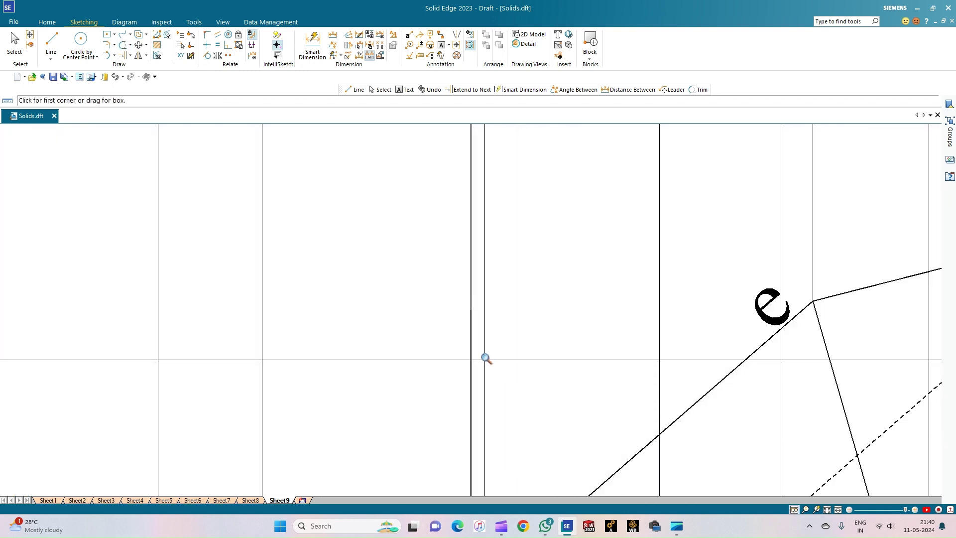
click(14, 42)
click(471, 353)
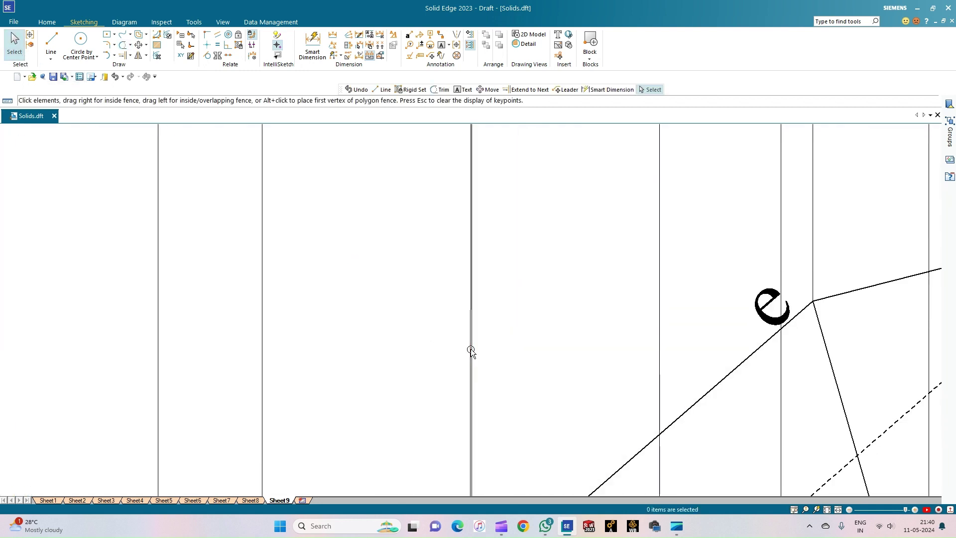
key(Escape)
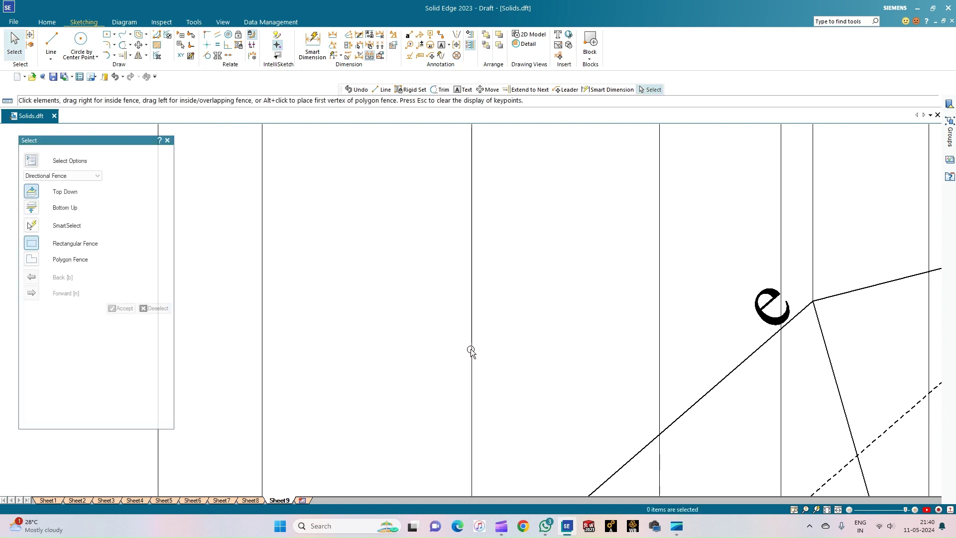
Step: Redraw the vertical projector from o1 of the rotated top view up to the o1' horizontal projector
click(838, 510)
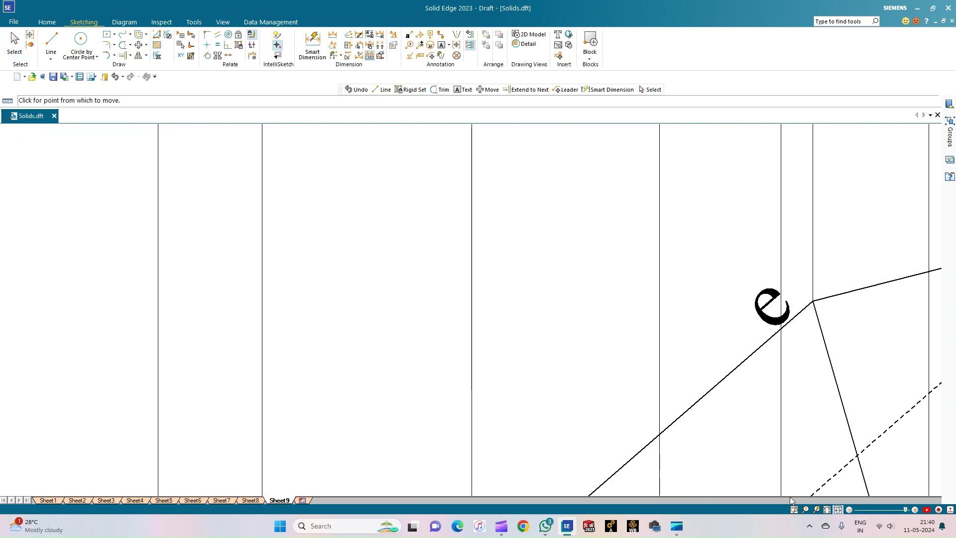
click(827, 509)
scroll(590, 442, up, 1)
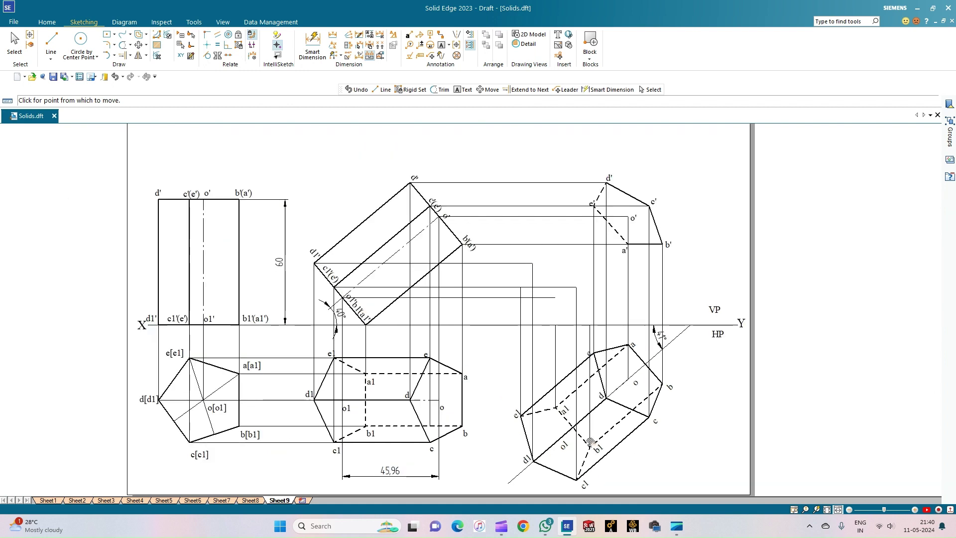
click(51, 43)
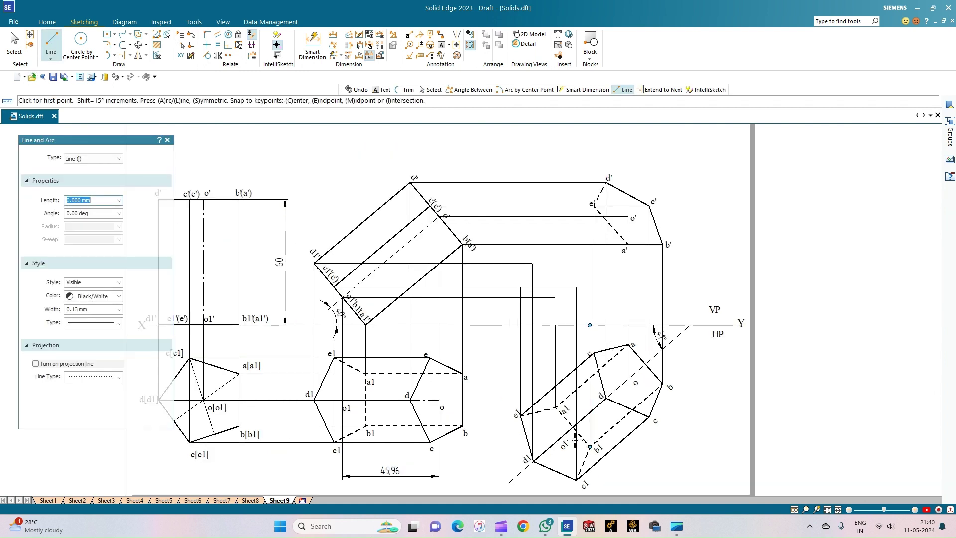
click(555, 442)
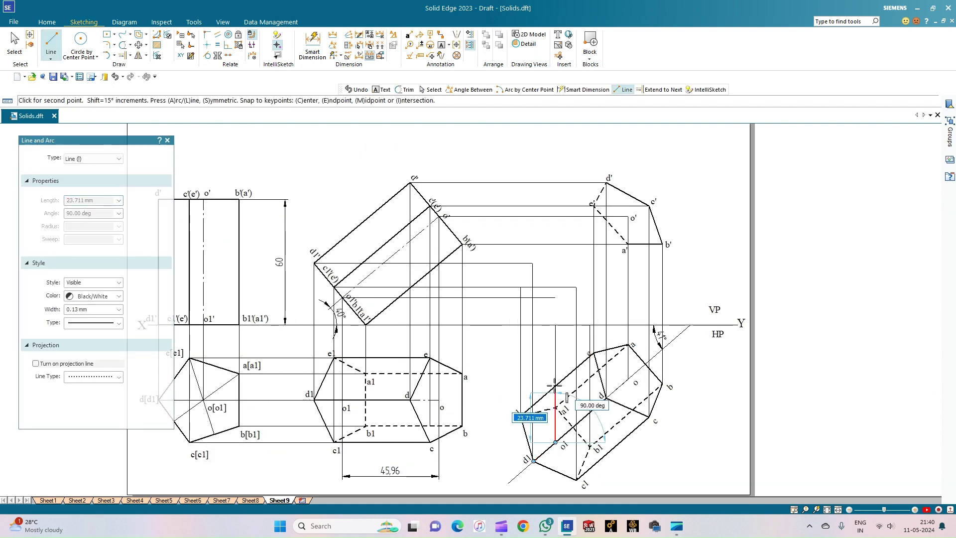
click(556, 298)
Step: Trim the short overhang of the o1' horizontal projector beyond the redrawn o1 vertical projector
scroll(563, 314, up, 5)
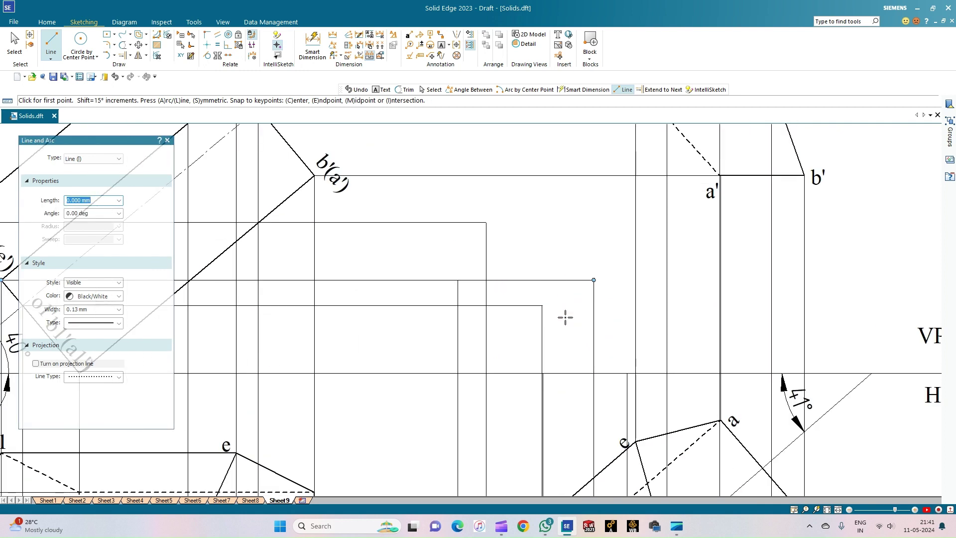
scroll(565, 317, up, 3)
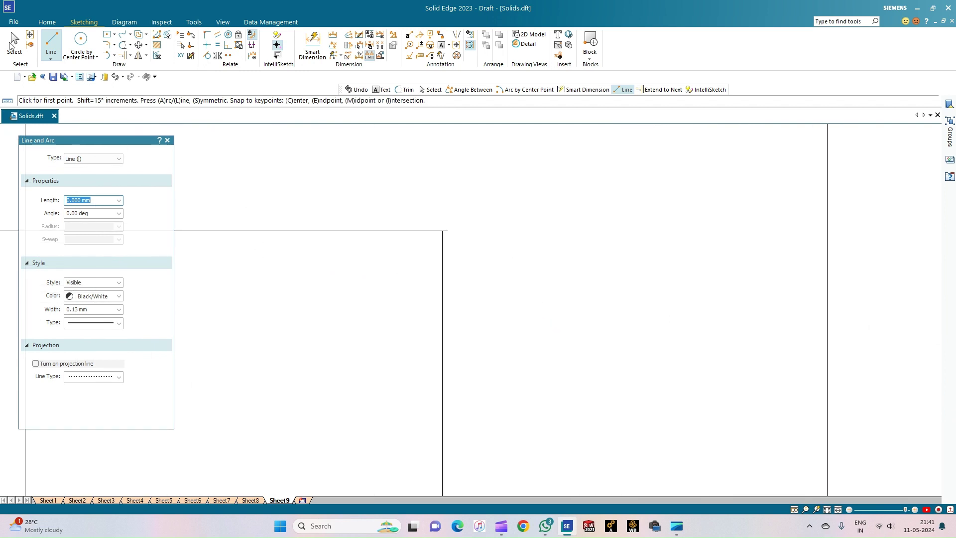
click(121, 45)
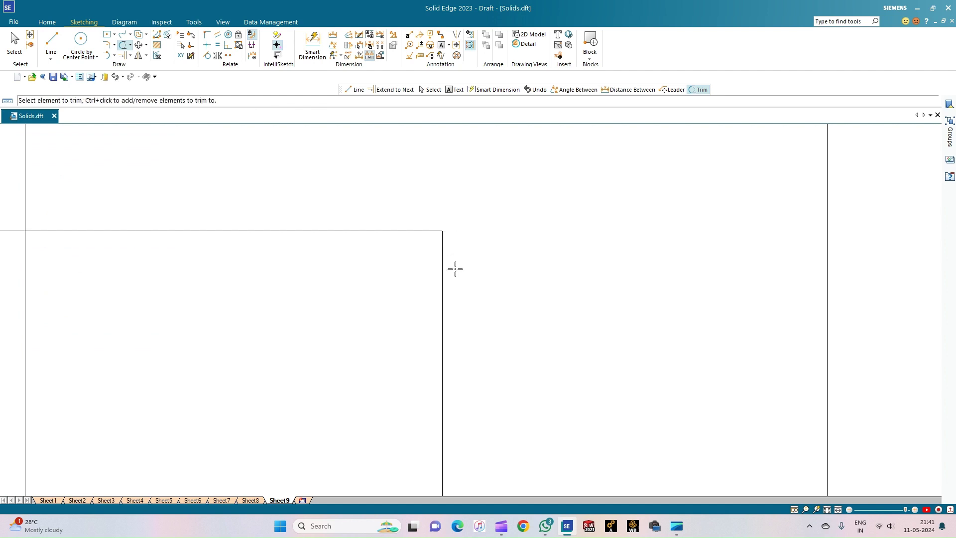
Step: Draw the base edge a1'b1' on the XY line between the a1 and b1 projectors with a 0.50 mm wide line
scroll(455, 268, down, 4)
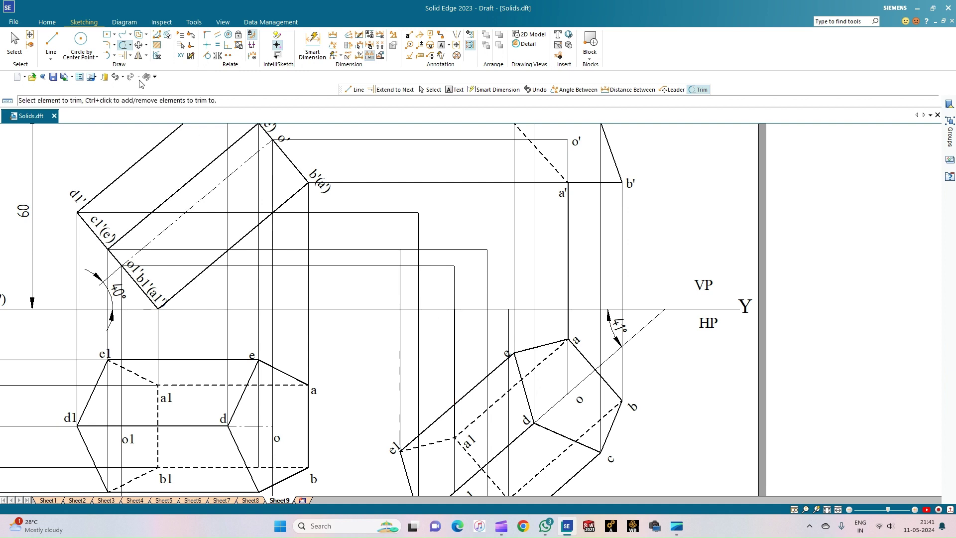
click(51, 40)
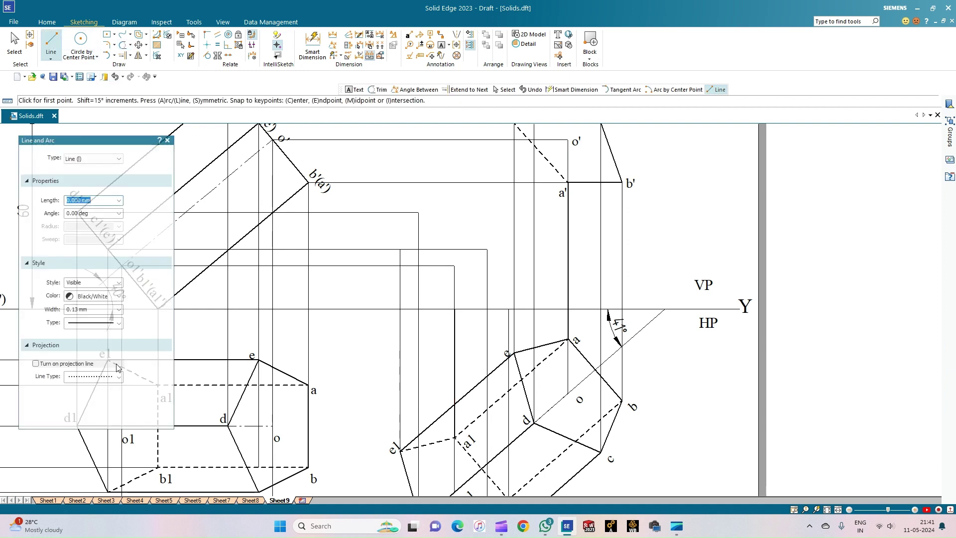
click(120, 313)
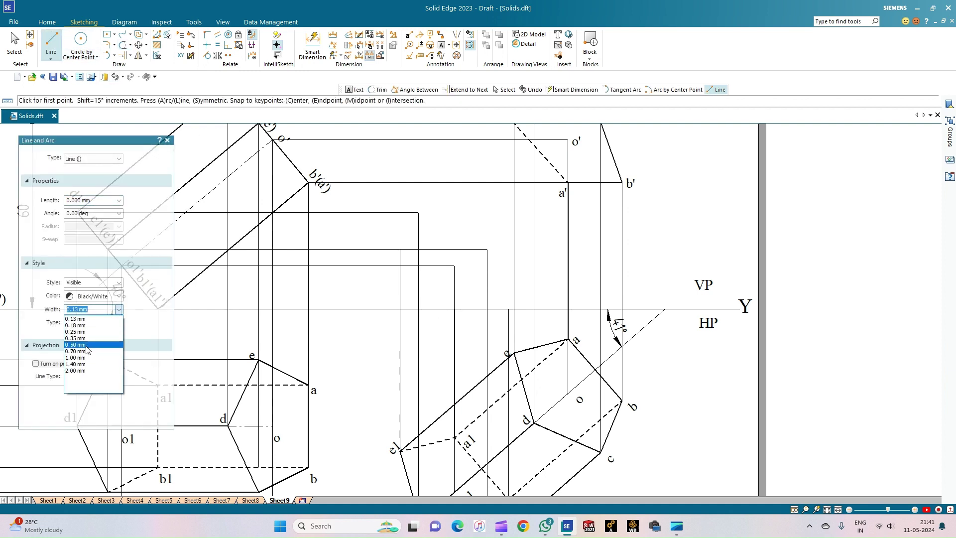
click(92, 353)
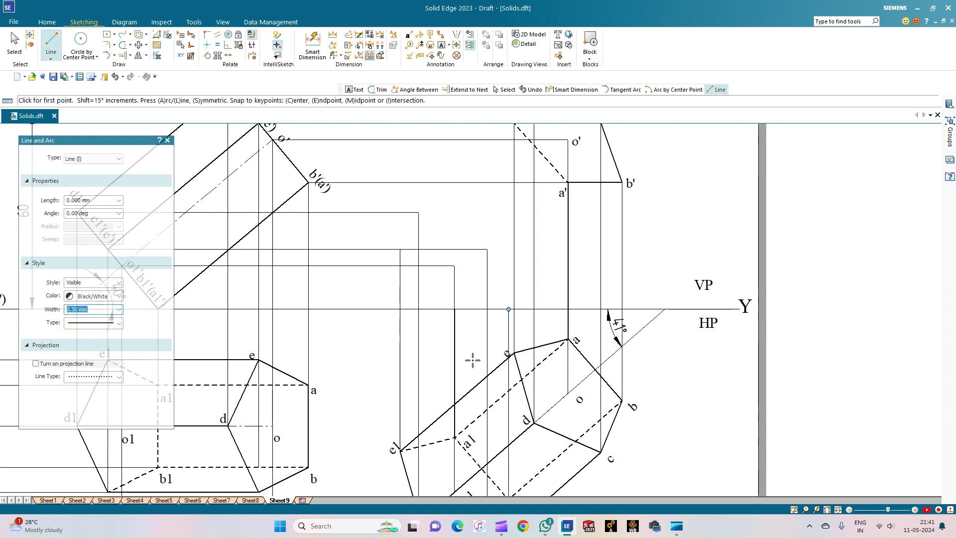
scroll(463, 324, up, 3)
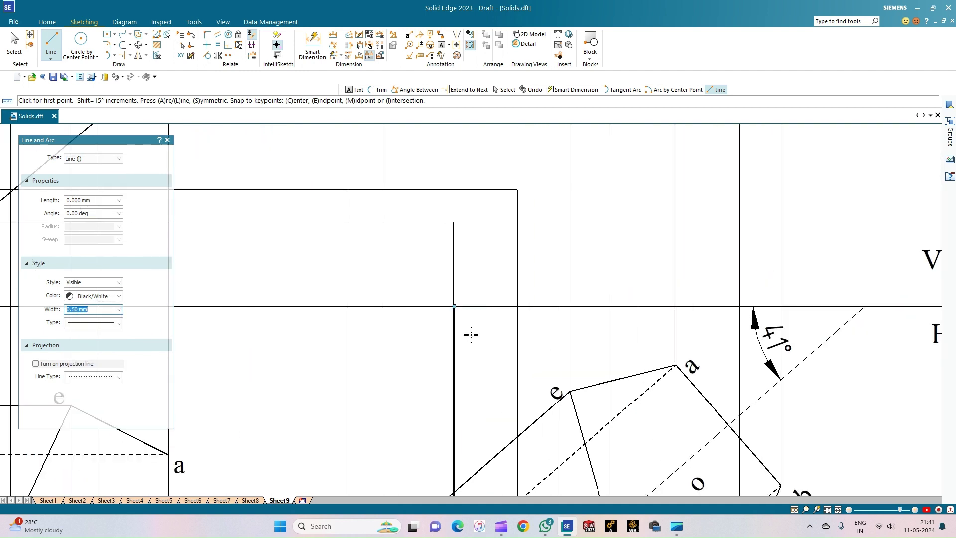
scroll(458, 308, up, 5)
click(451, 315)
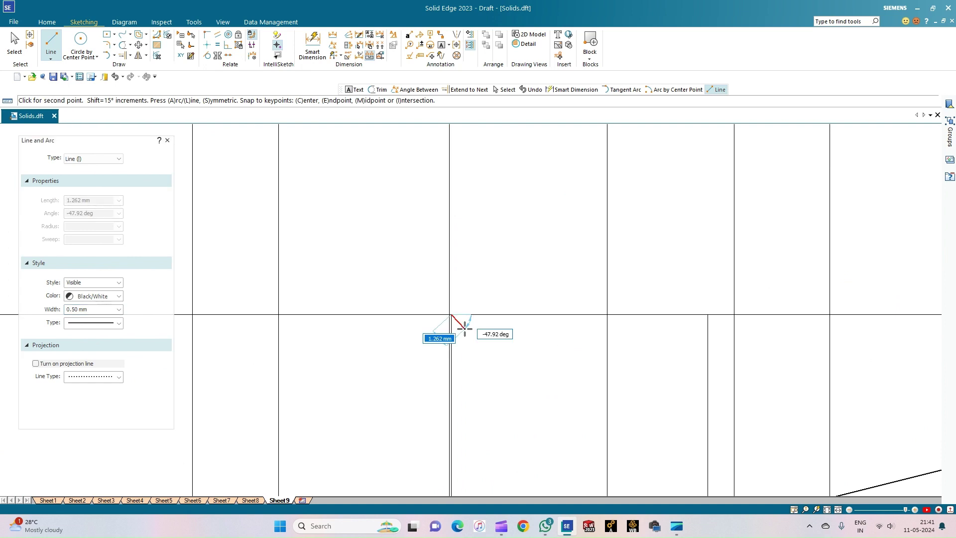
click(708, 315)
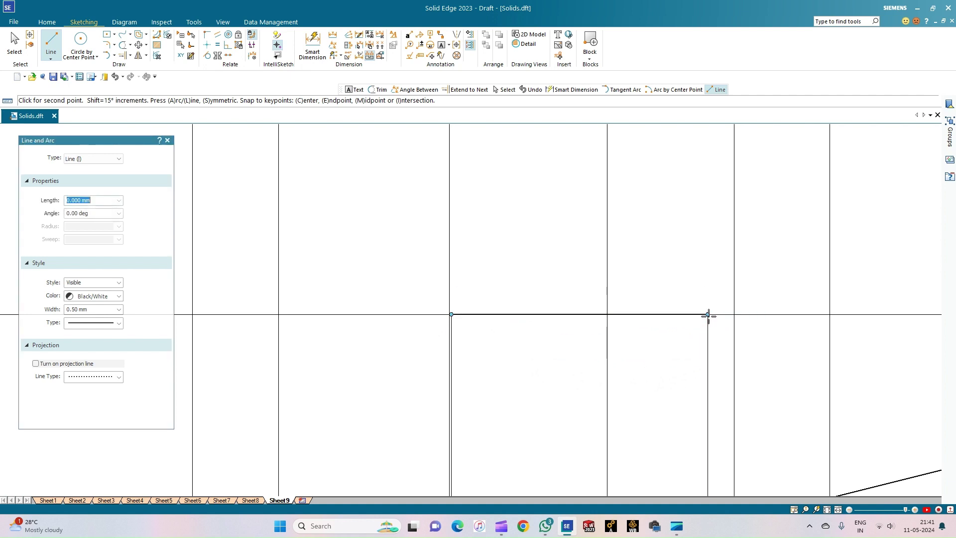
Step: Complete the base outline of the final front view with solid lines from b1' through c1', d1' and e1' to a1'
click(827, 510)
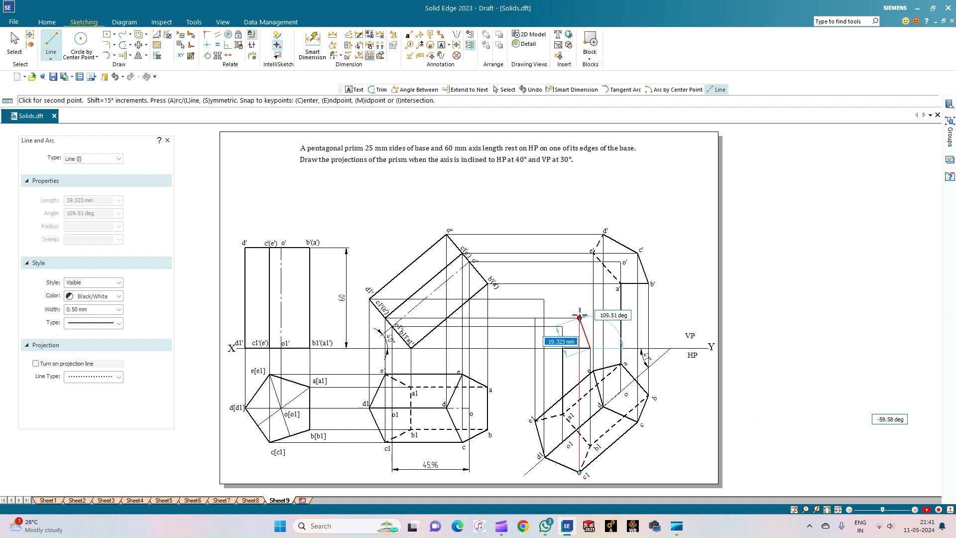
click(579, 317)
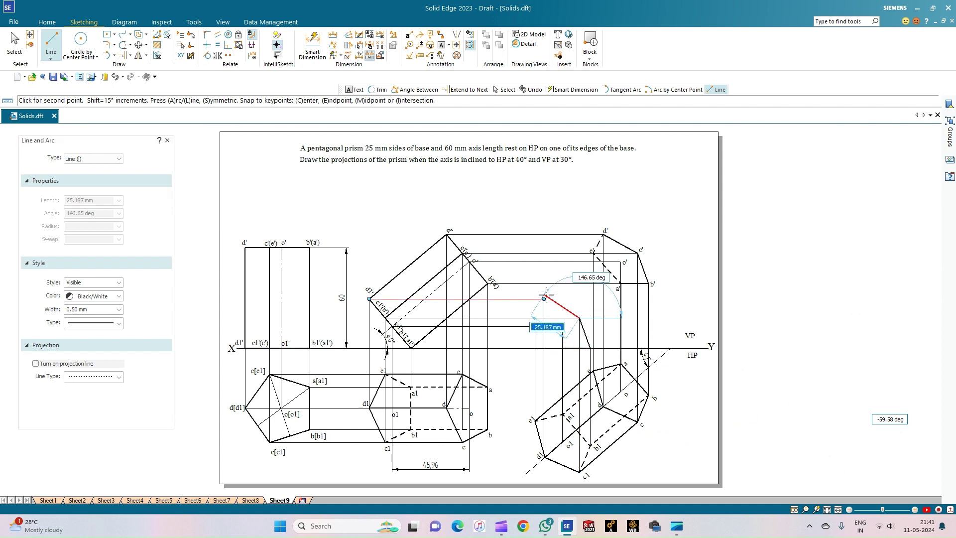
click(544, 299)
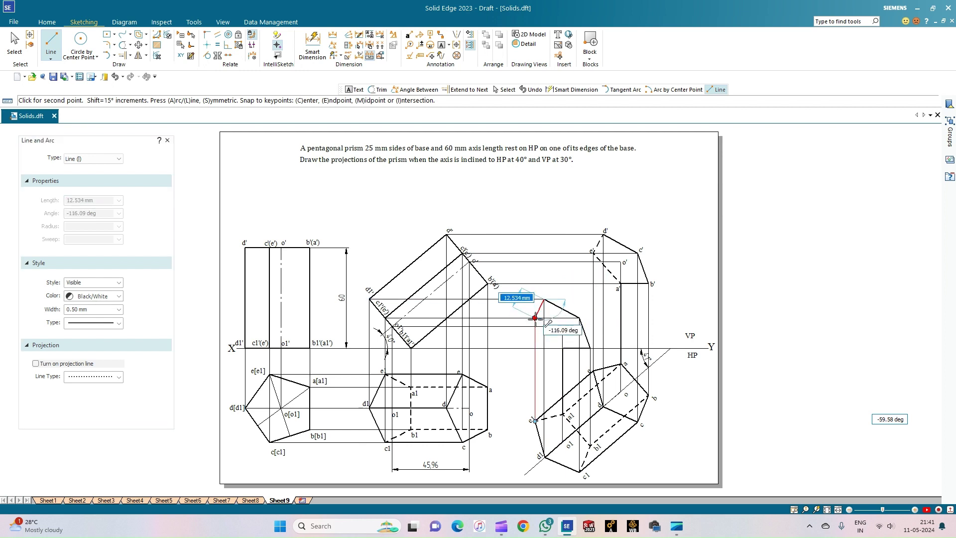
click(535, 318)
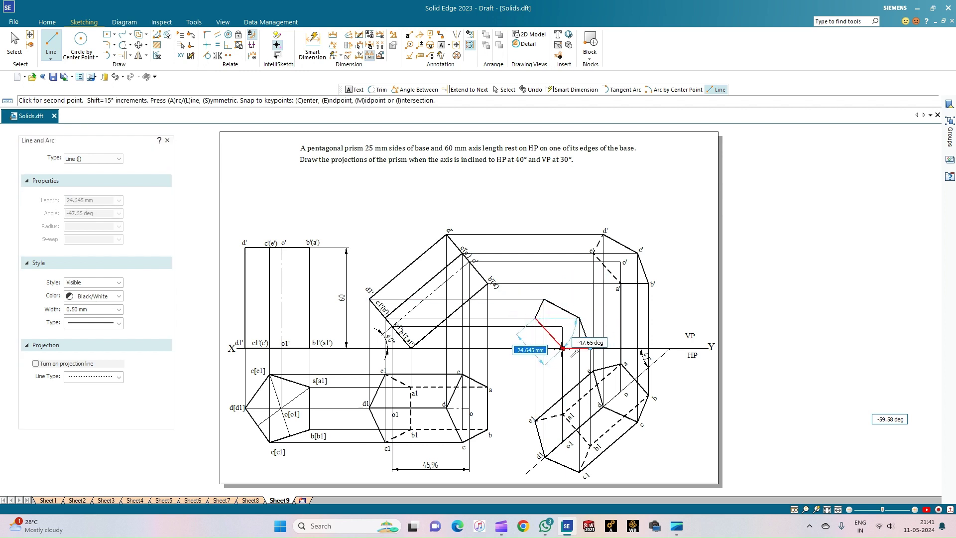
double_click(563, 347)
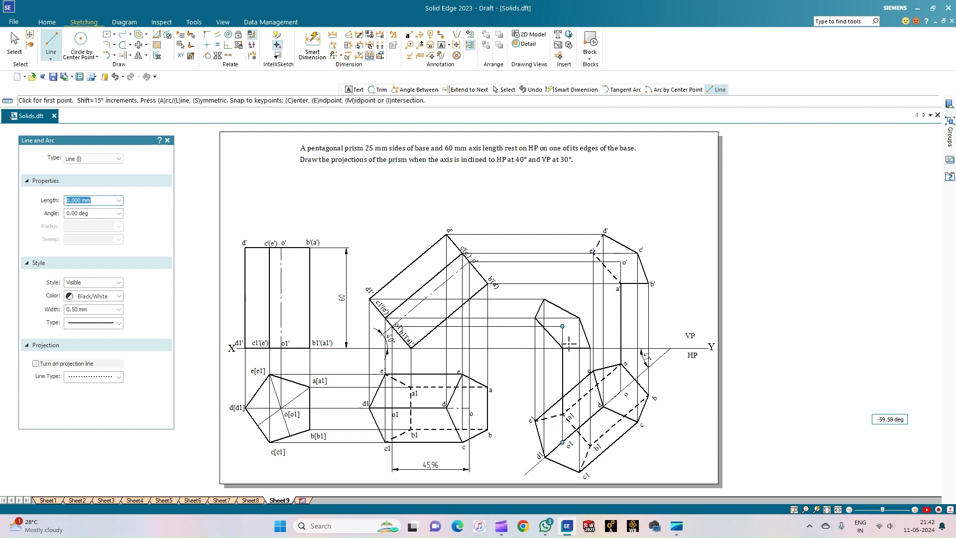
scroll(573, 349, up, 1)
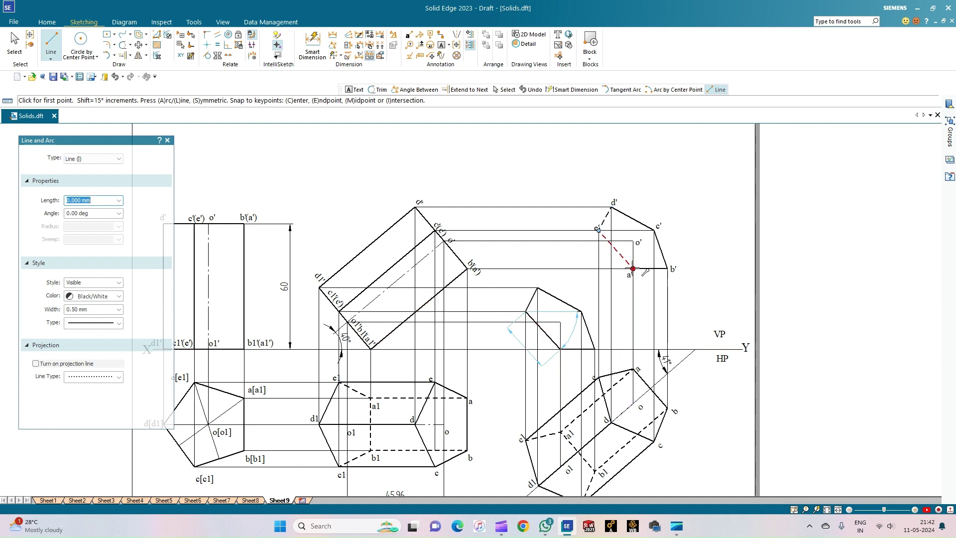
Step: Draw the hidden lateral edges a1'a' and e1'e' of the final front view as 0.50 mm wide dashed lines
click(119, 323)
click(92, 341)
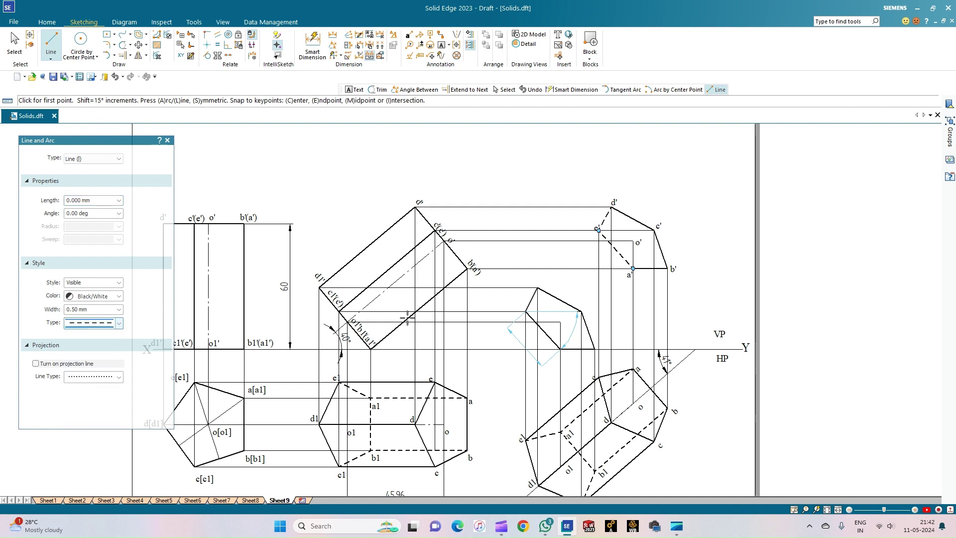
click(561, 349)
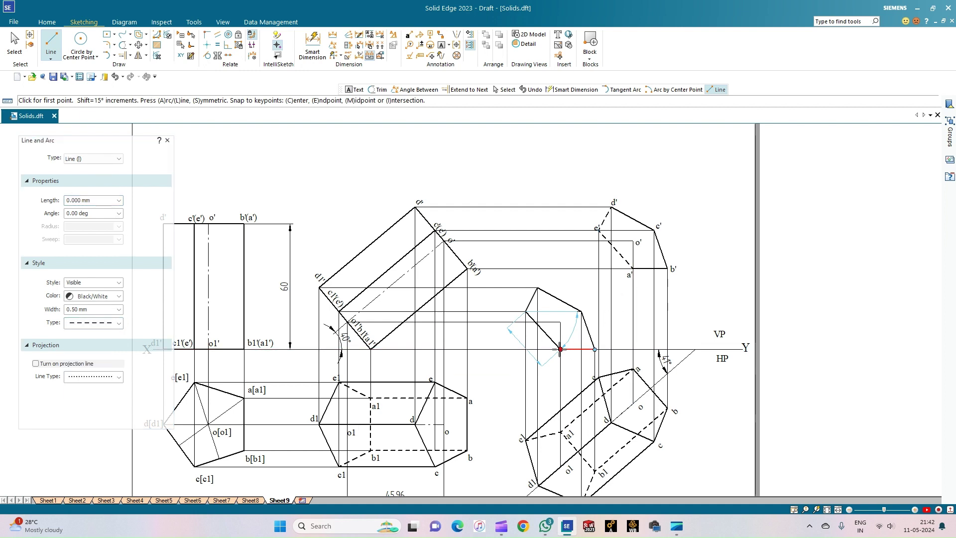
click(631, 270)
right_click(611, 360)
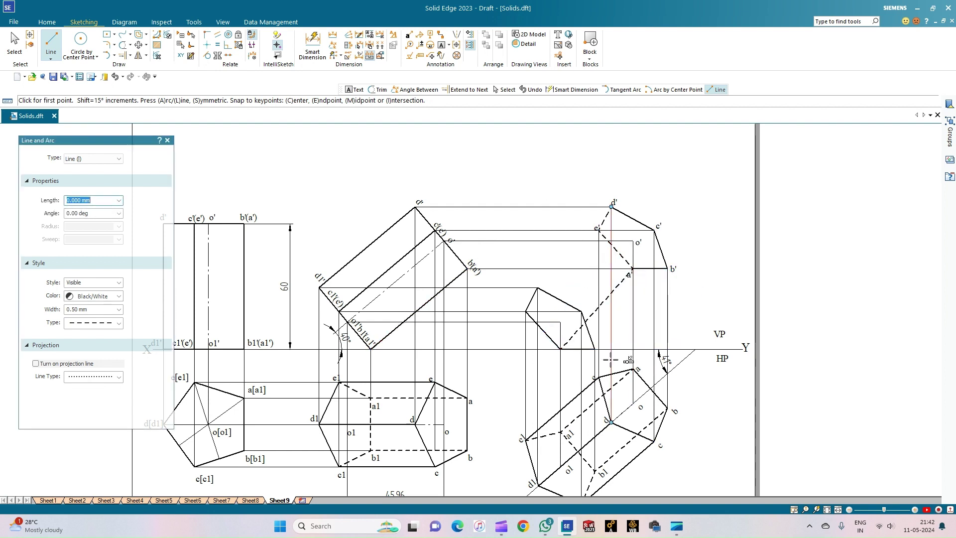
click(562, 349)
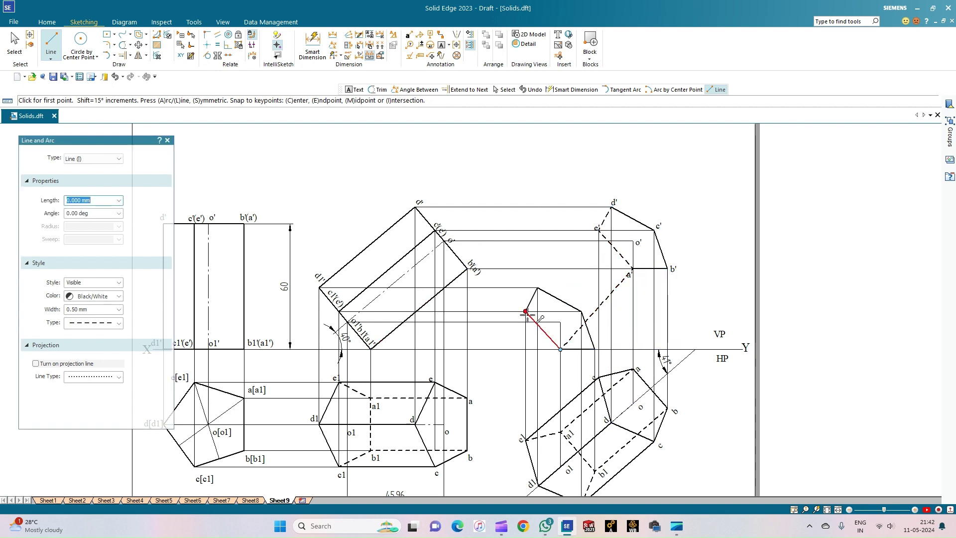
click(526, 312)
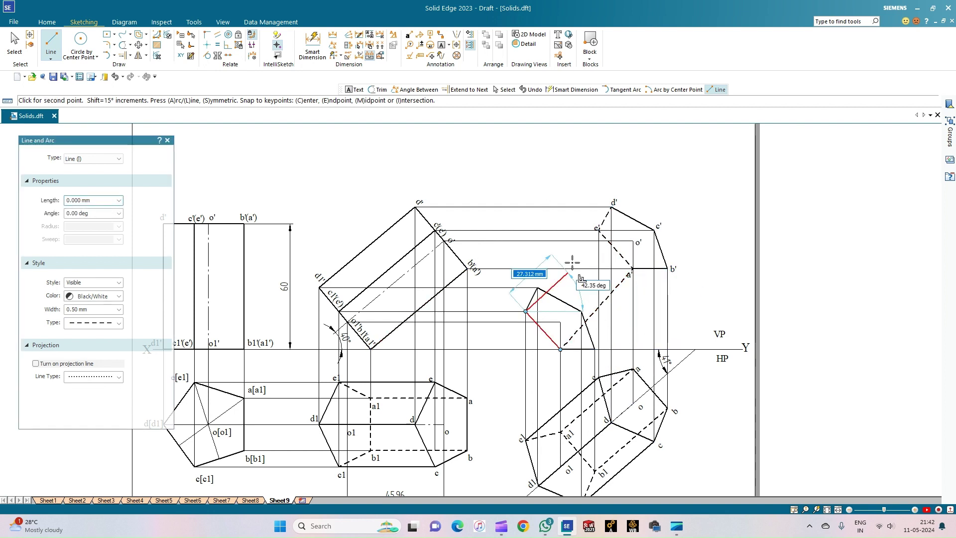
click(599, 230)
right_click(598, 232)
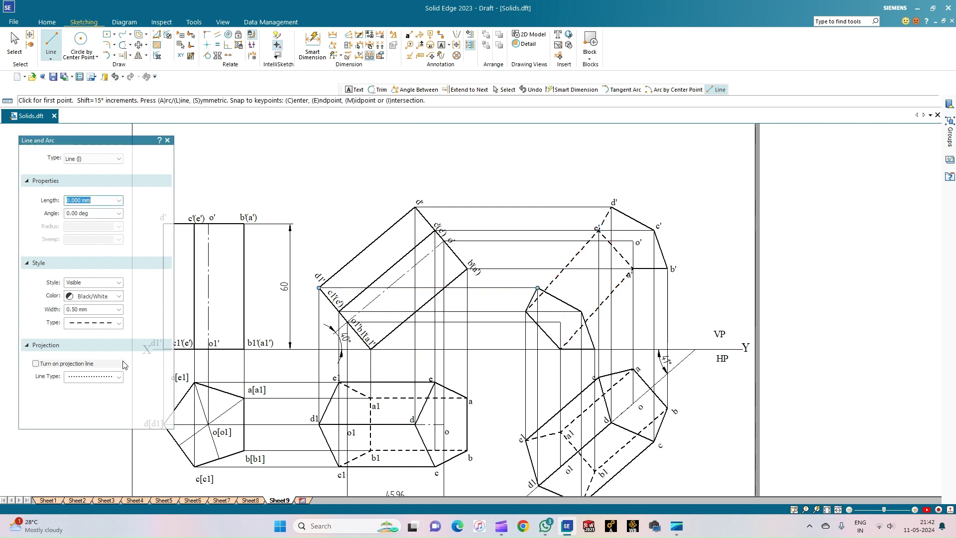
Step: Draw the lateral edge from d1' to d' in the final front view and change its line type to continuous
click(120, 324)
click(101, 329)
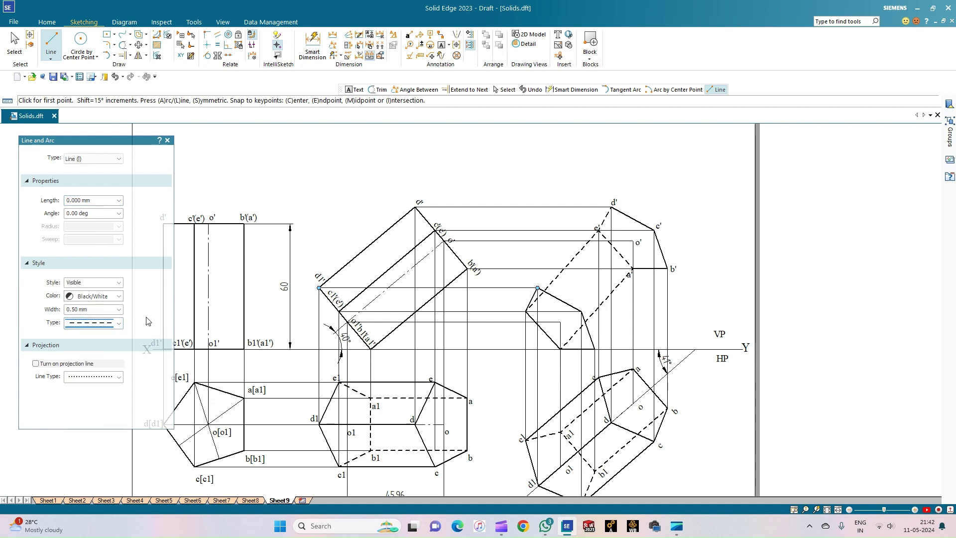
click(612, 206)
key(Escape)
key(Escape)
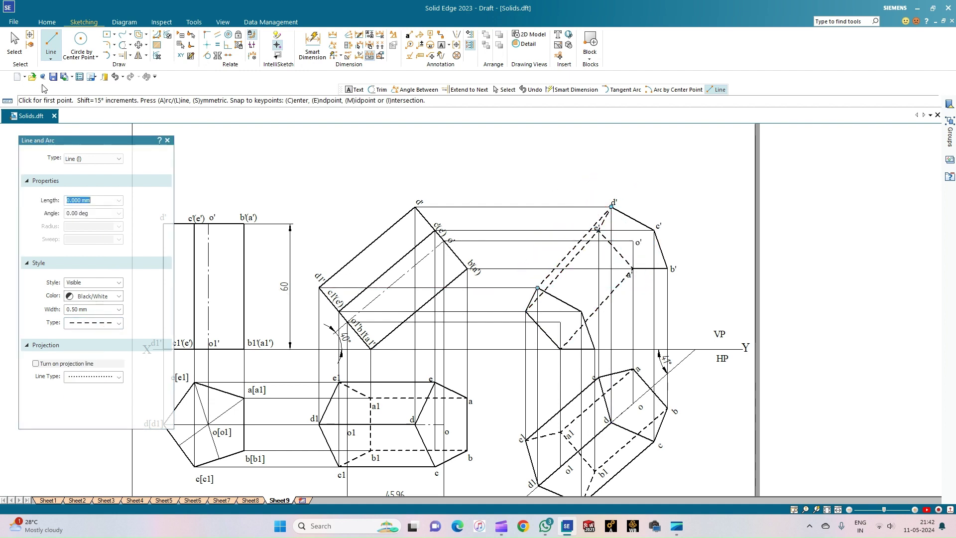
click(559, 257)
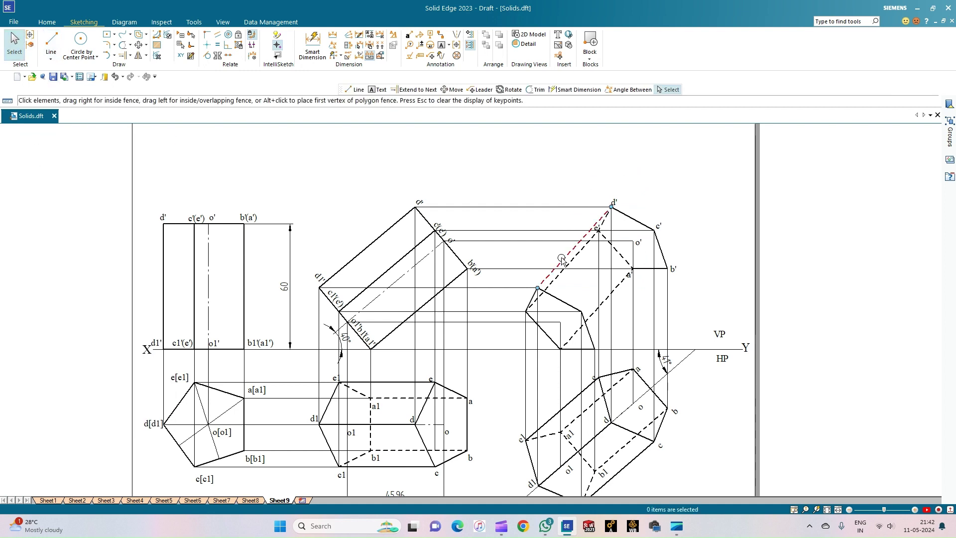
click(120, 270)
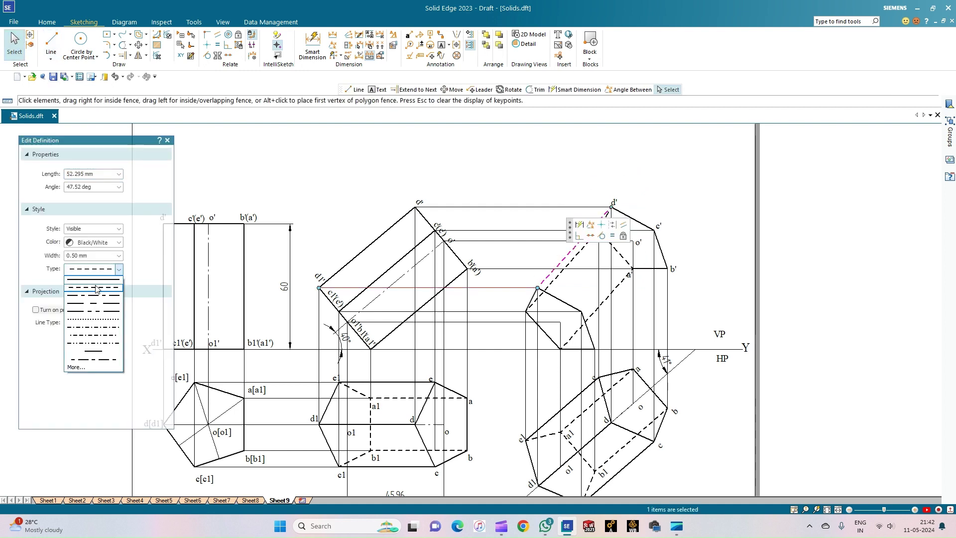
click(95, 282)
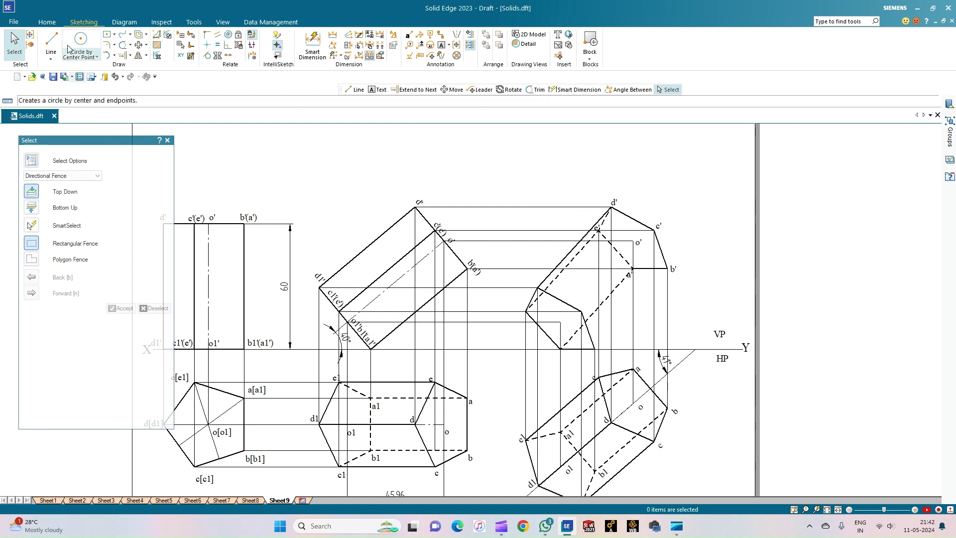
Step: Draw the visible lateral edges c1'c' and b1'b' of the final front view with continuous 0.50 mm lines
click(51, 41)
click(119, 323)
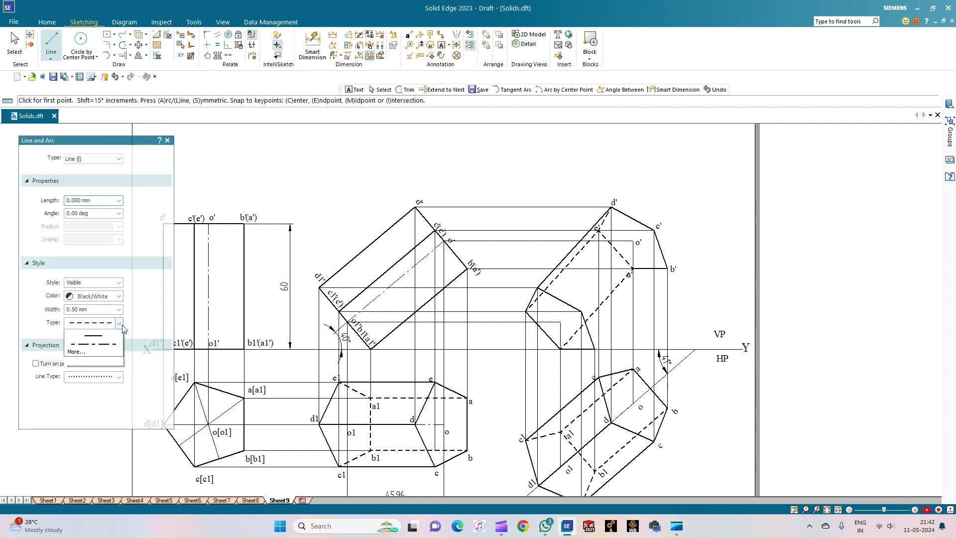
click(95, 332)
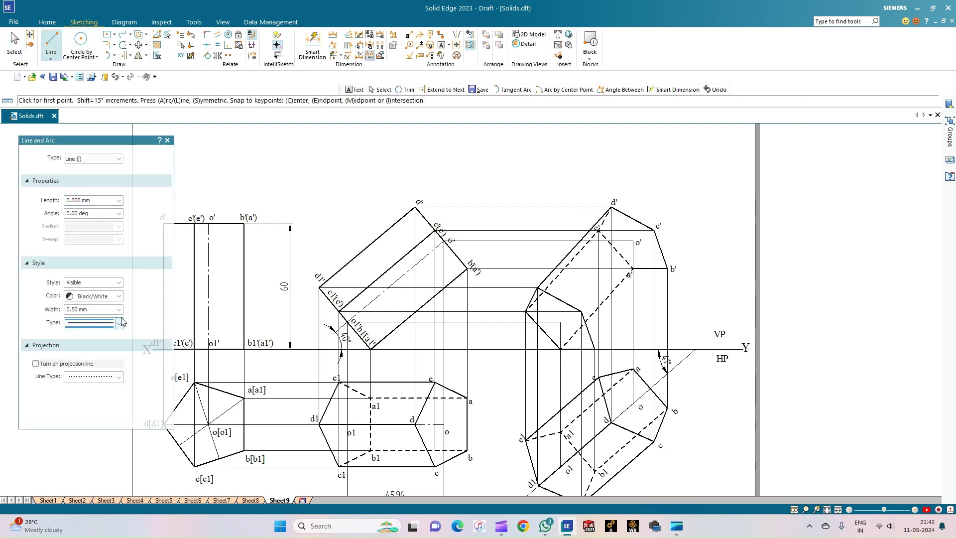
click(581, 312)
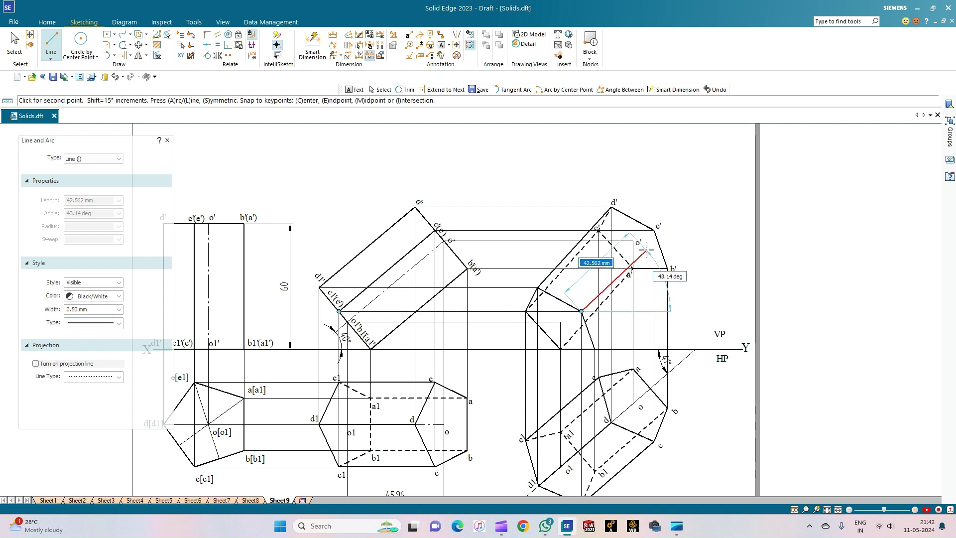
click(654, 231)
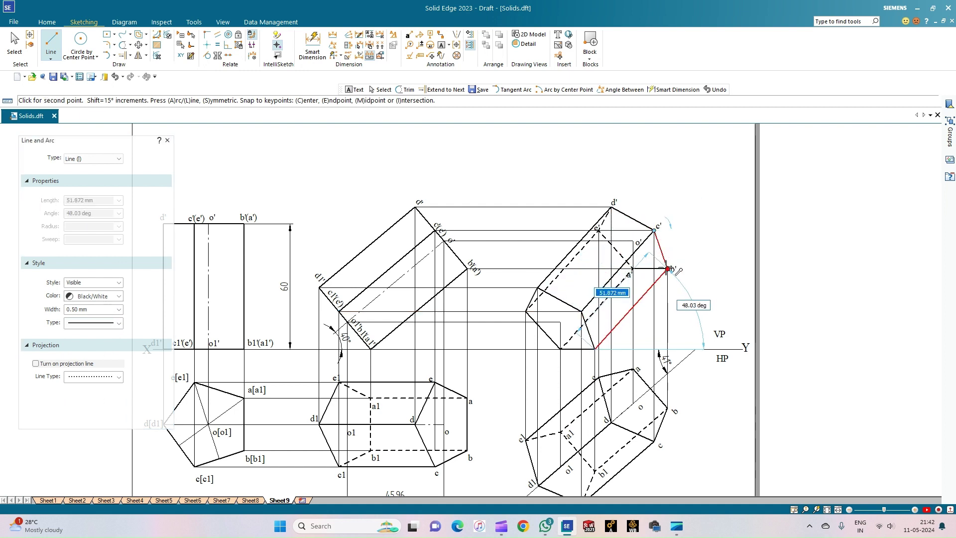
click(668, 269)
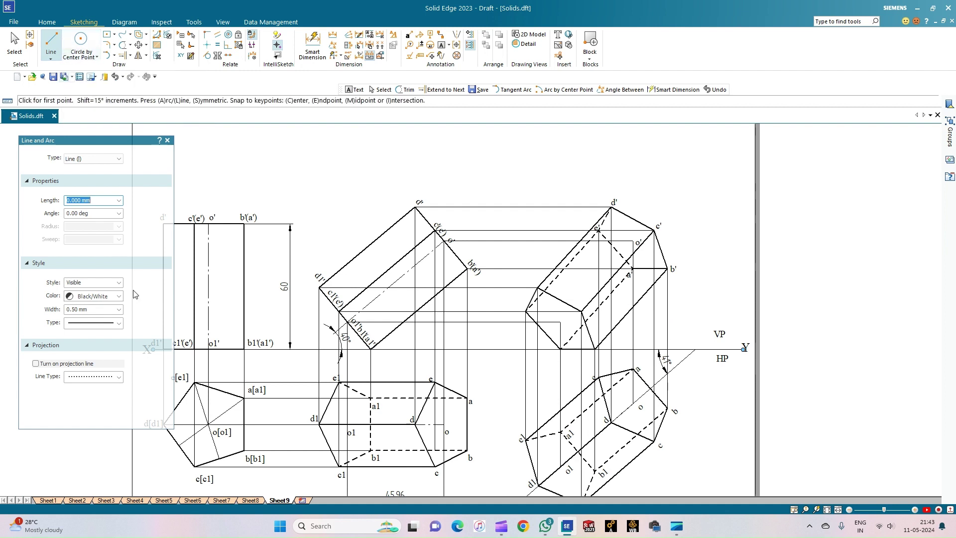
Step: Draw the prism axis from o1' to o' as a 0.13 mm wide chain line
click(119, 323)
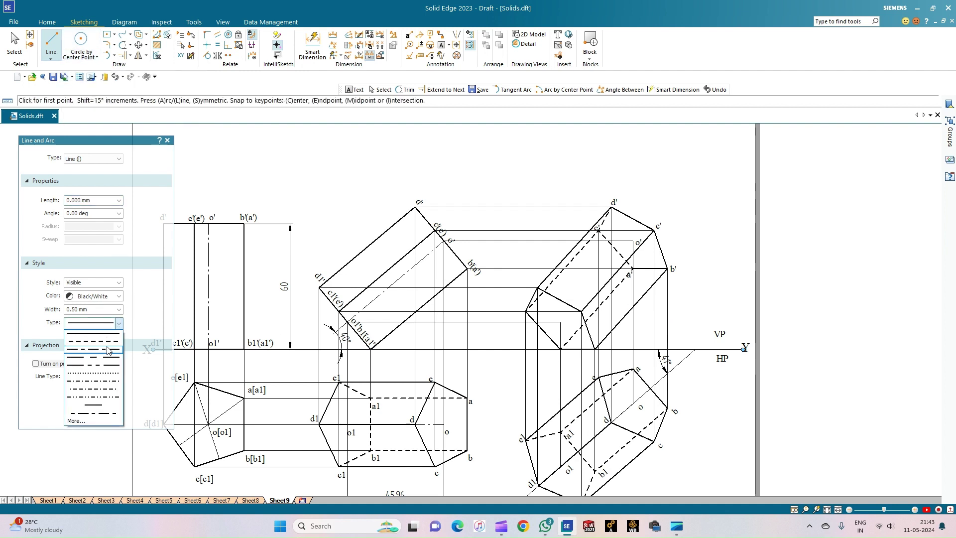
click(110, 348)
click(119, 310)
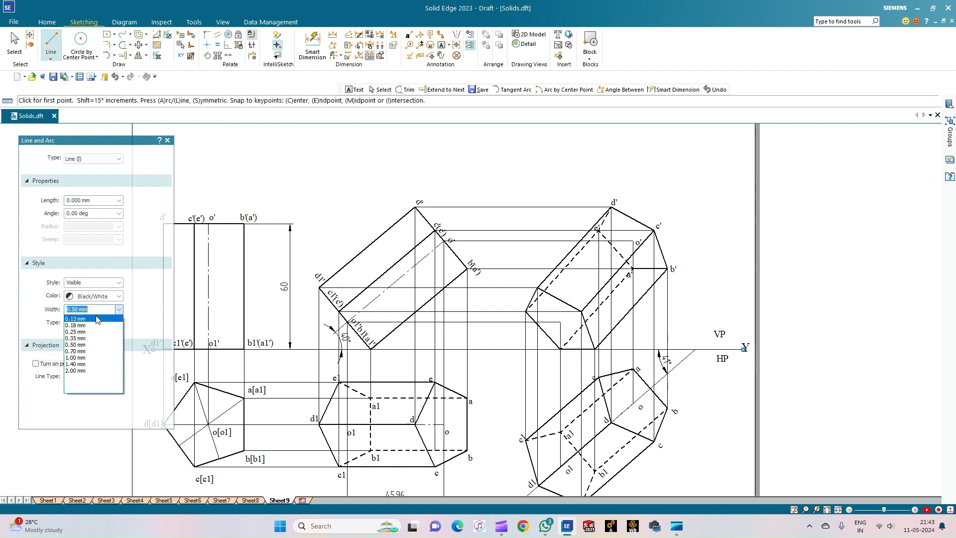
click(79, 319)
click(562, 321)
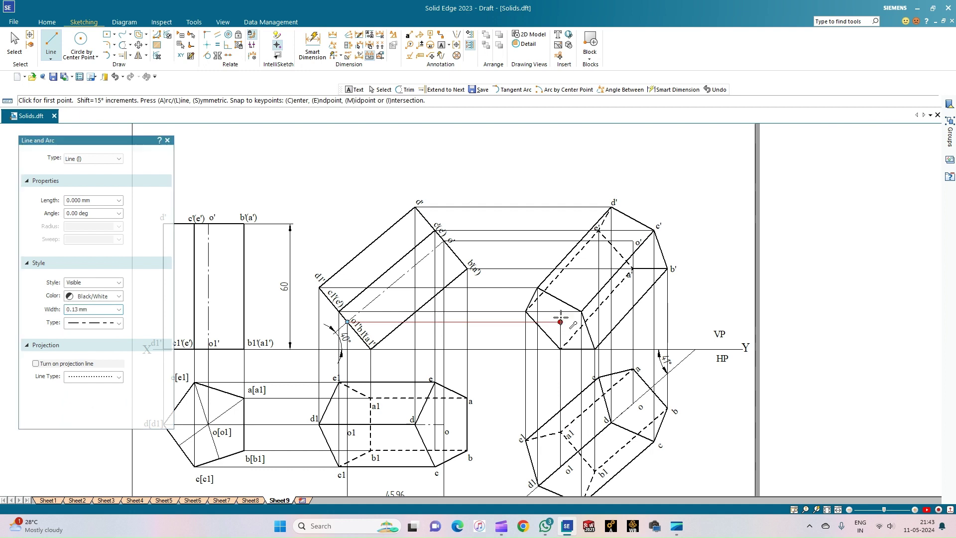
click(633, 241)
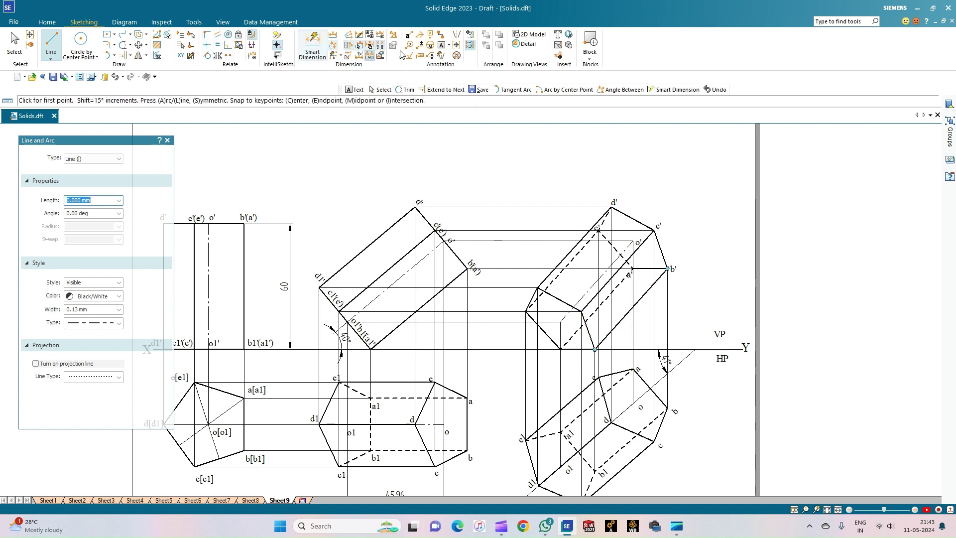
Step: Label the lower base points of the final front view d1', e1', a1', o1', b1' and c1'
click(441, 45)
scroll(534, 281, up, 2)
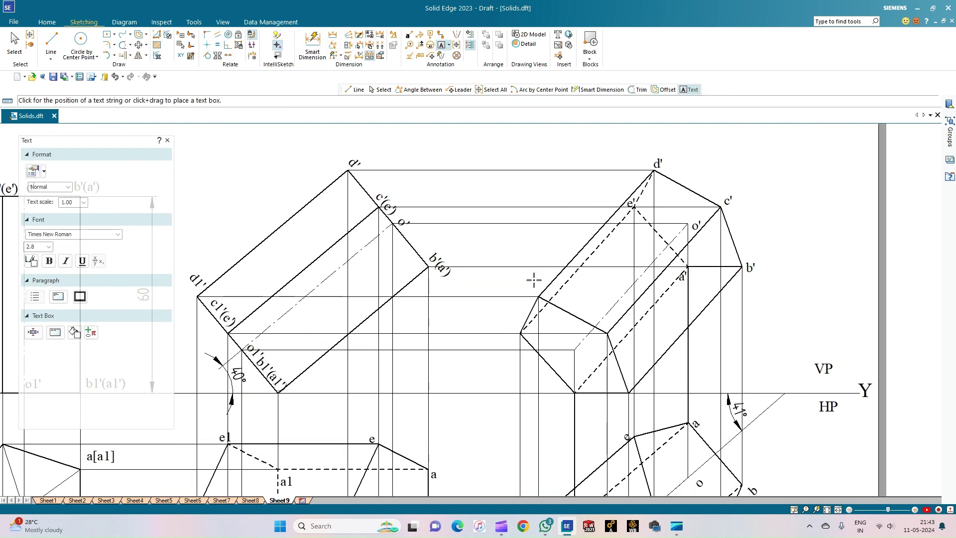
click(531, 277)
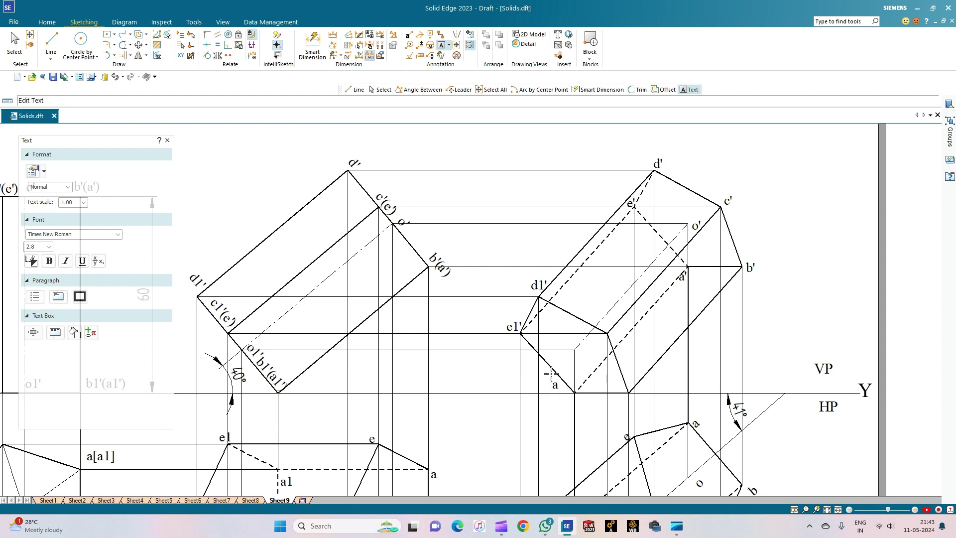
text(')
click(564, 350)
text(o11)
key(BackSpace)
key(BackSpace)
click(15, 42)
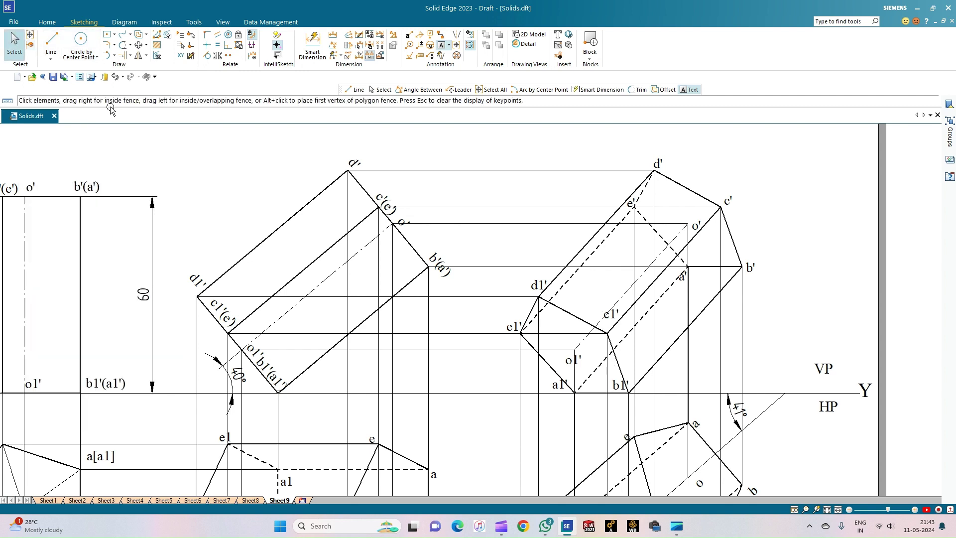
Step: Reposition the labels o1', a1', b1' and c1' beside their points, clear of the edges and axis line
click(573, 359)
drag(574, 360, 565, 337)
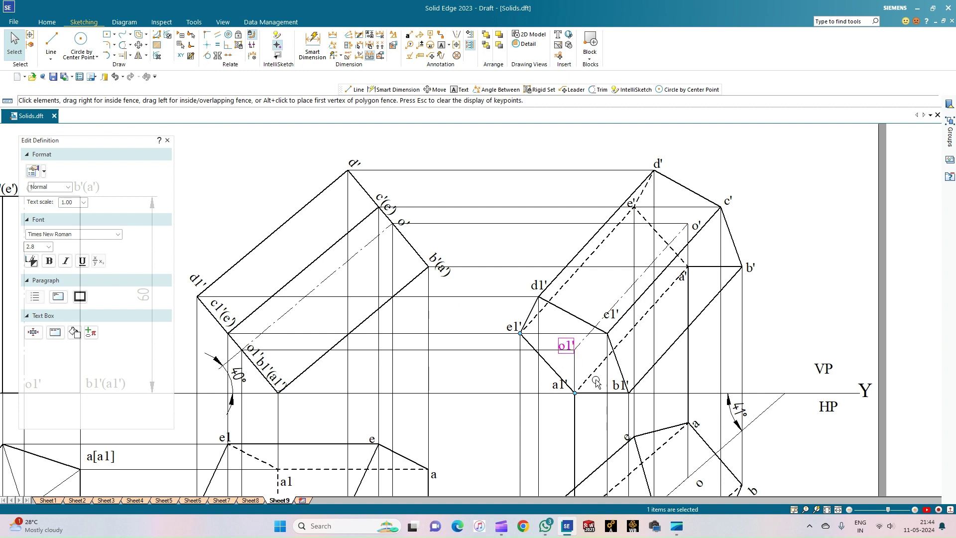
click(570, 386)
drag(556, 379, 547, 374)
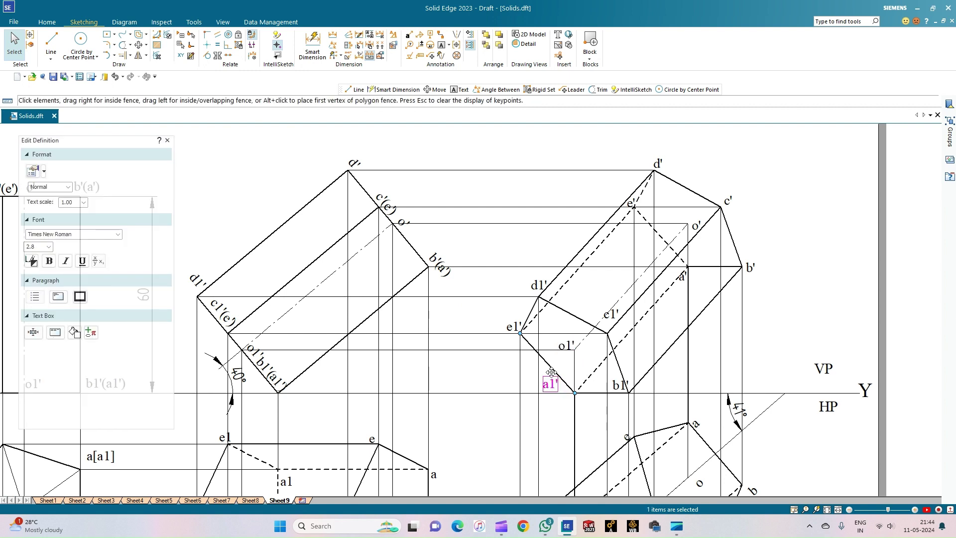
click(619, 380)
click(612, 313)
click(613, 309)
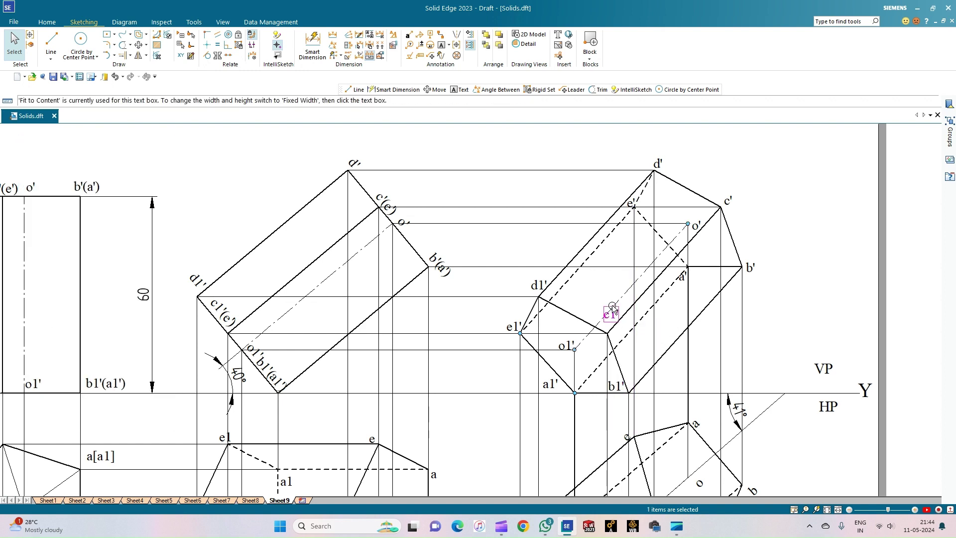
drag(613, 309, 599, 333)
click(524, 140)
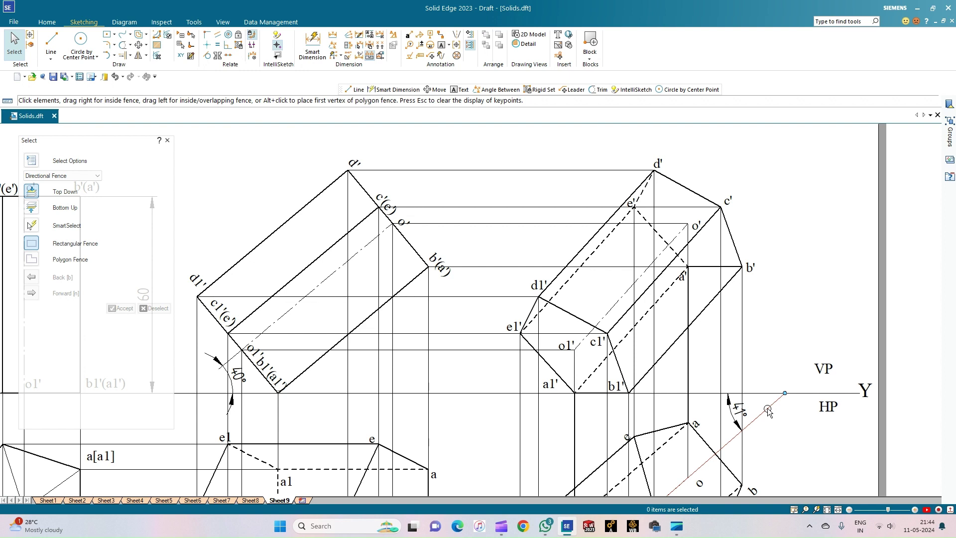
Step: Start adding a leader annotation to the drawing
click(430, 55)
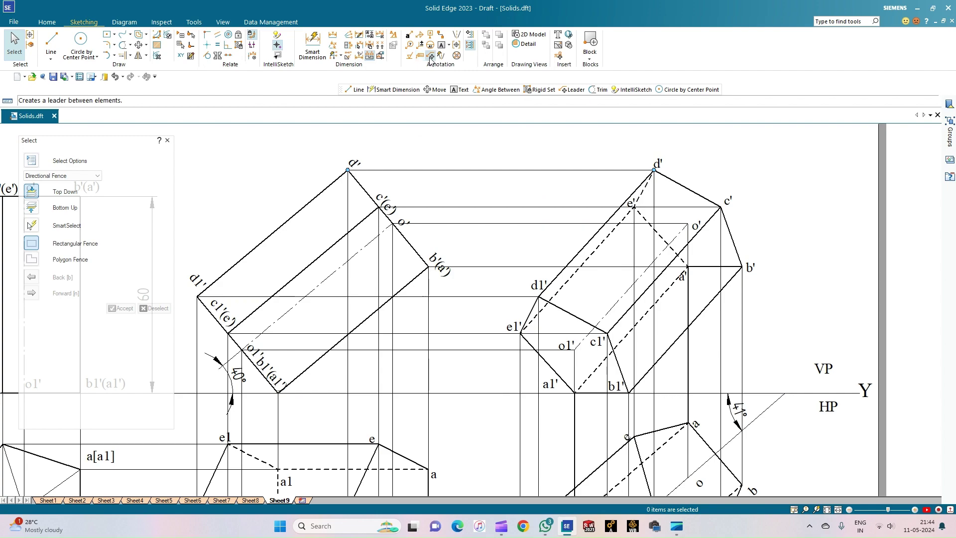